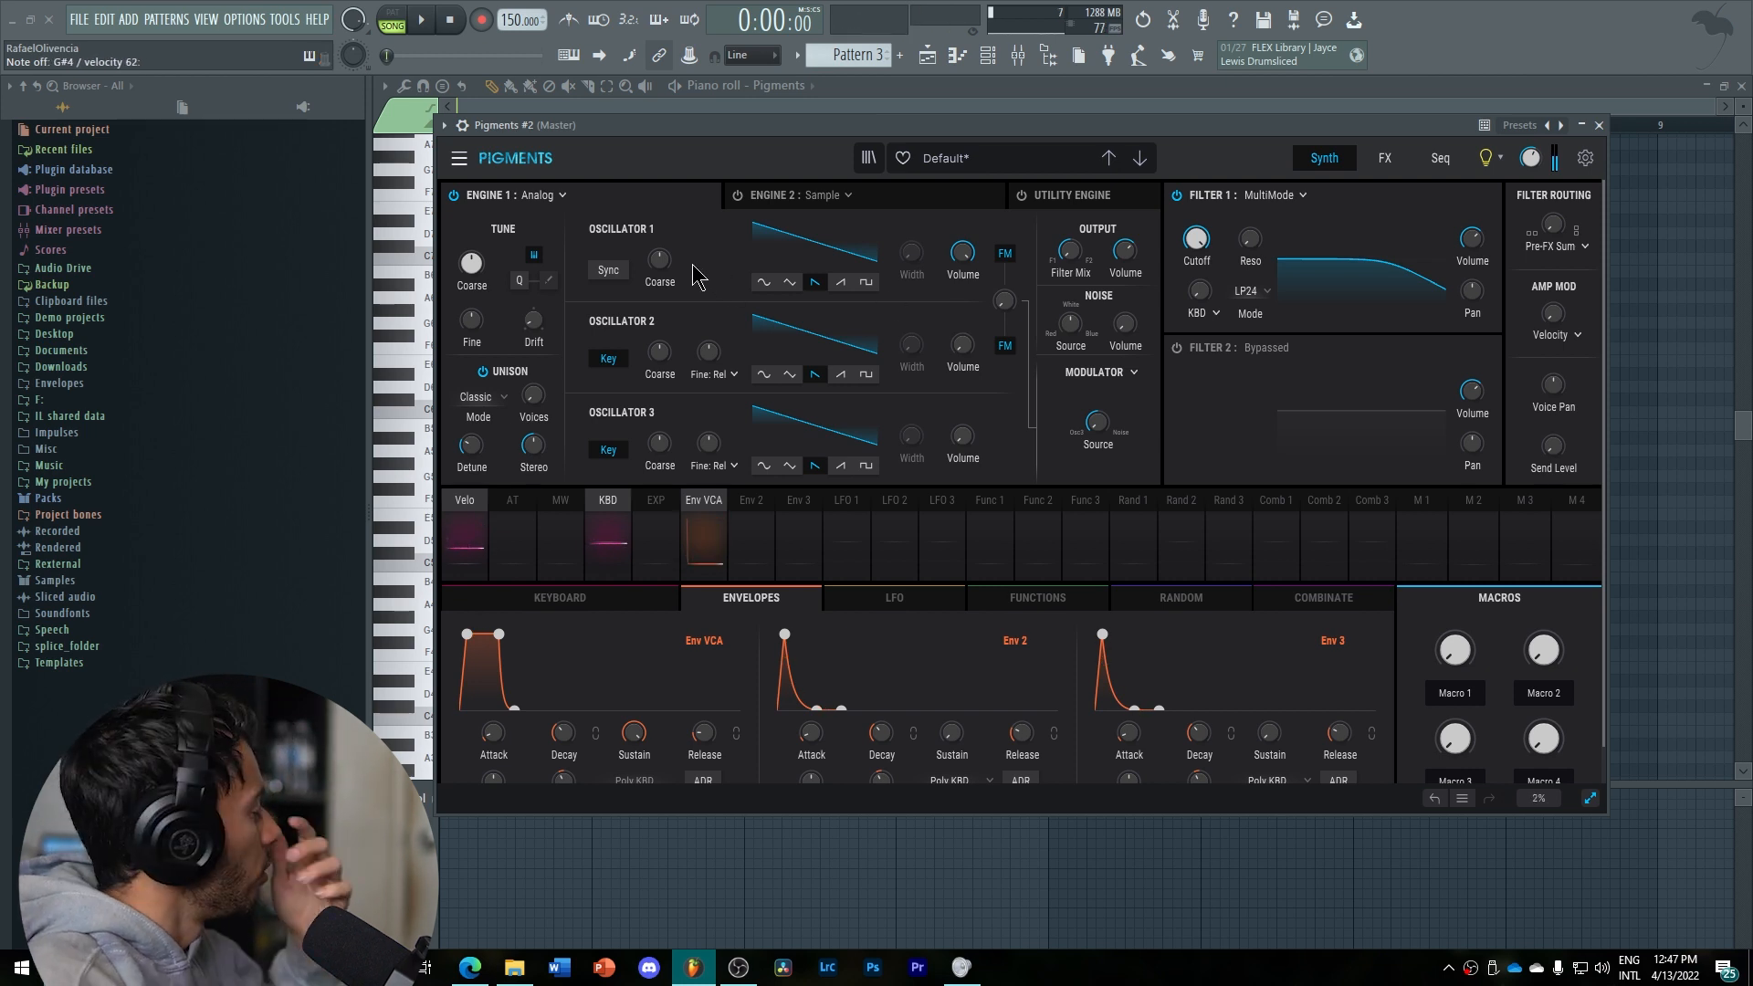
# Lower Engine 1's coarse tuning and bring in Oscillator 2 at 0 dB, with raised coarse tuning and 0.256 semitone of fine tuning.
pyautogui.moveTo(474, 266); pyautogui.dragTo(474, 285)
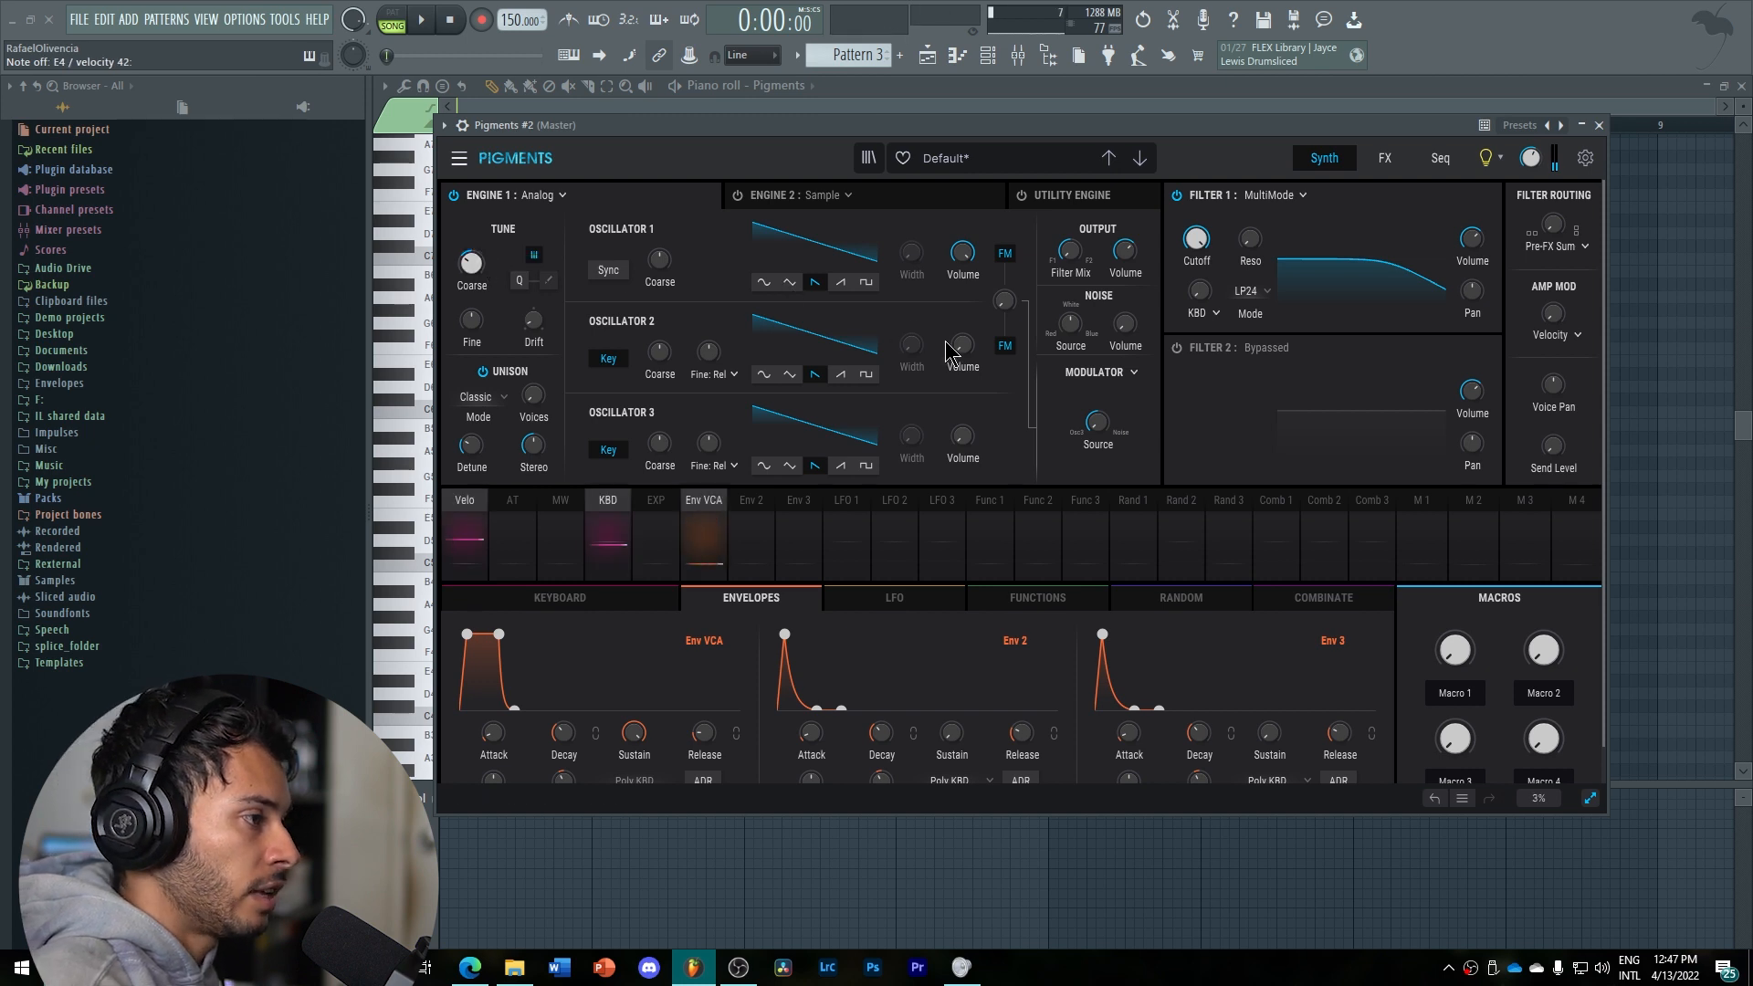
pyautogui.moveTo(955, 347); pyautogui.dragTo(954, 315)
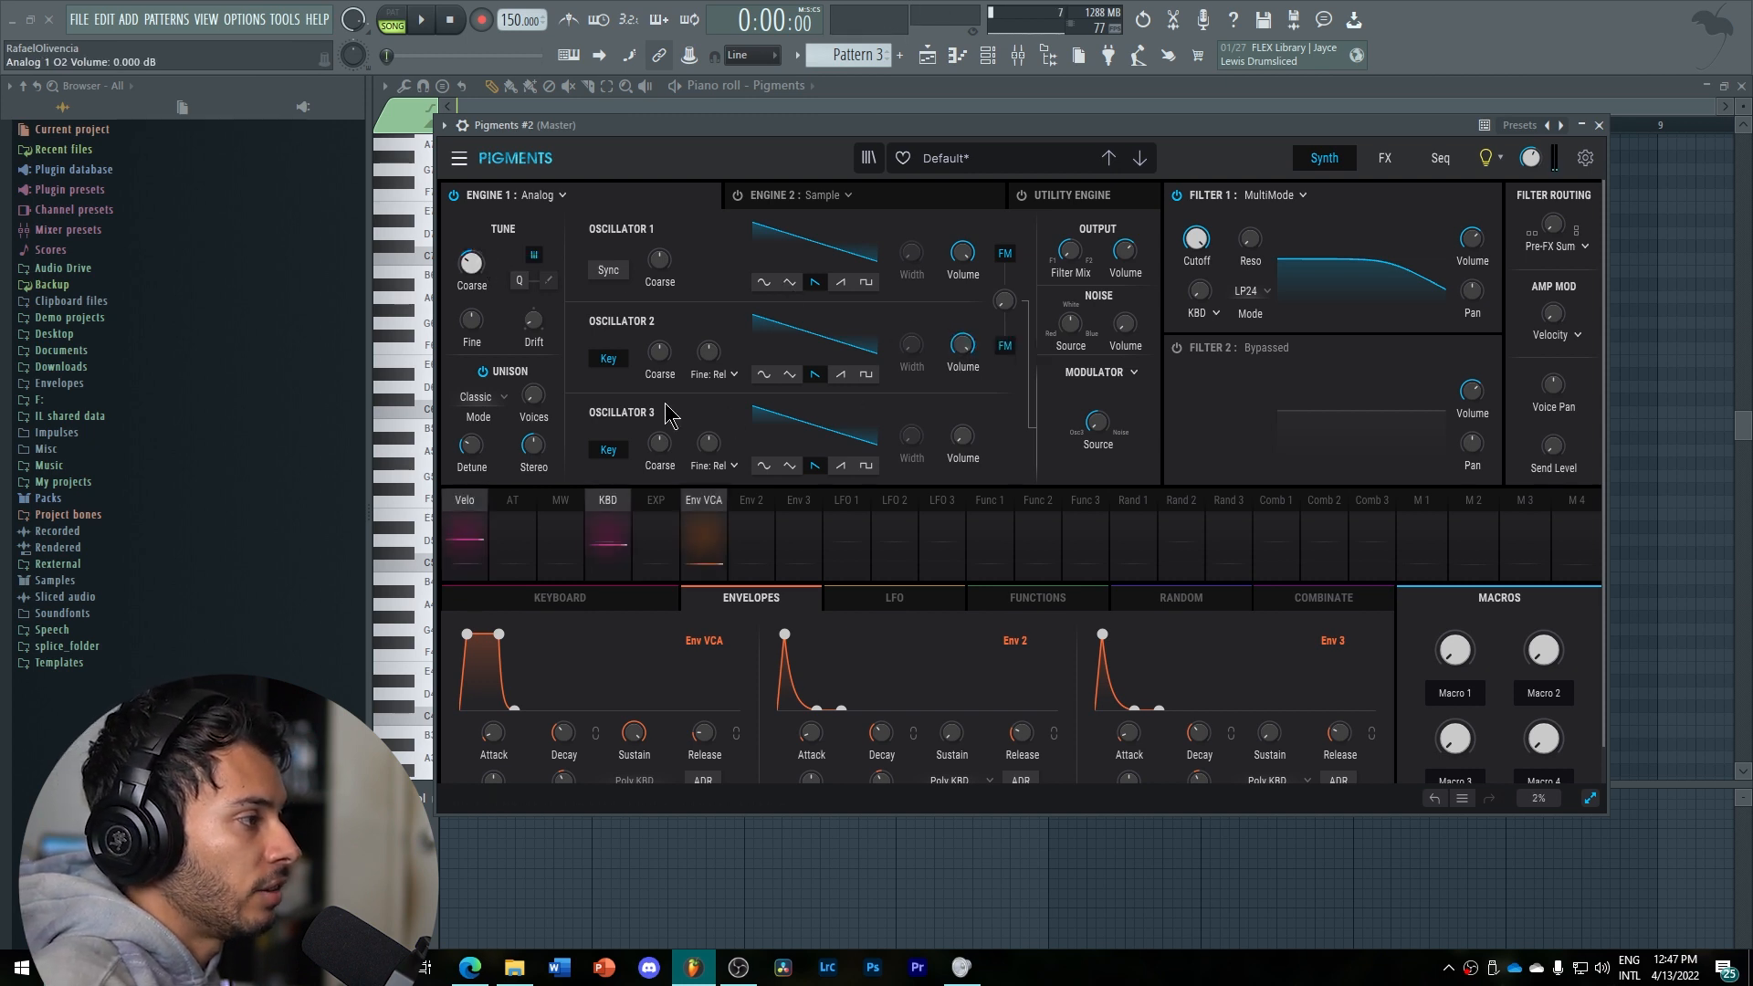
pyautogui.moveTo(658, 351); pyautogui.dragTo(658, 340)
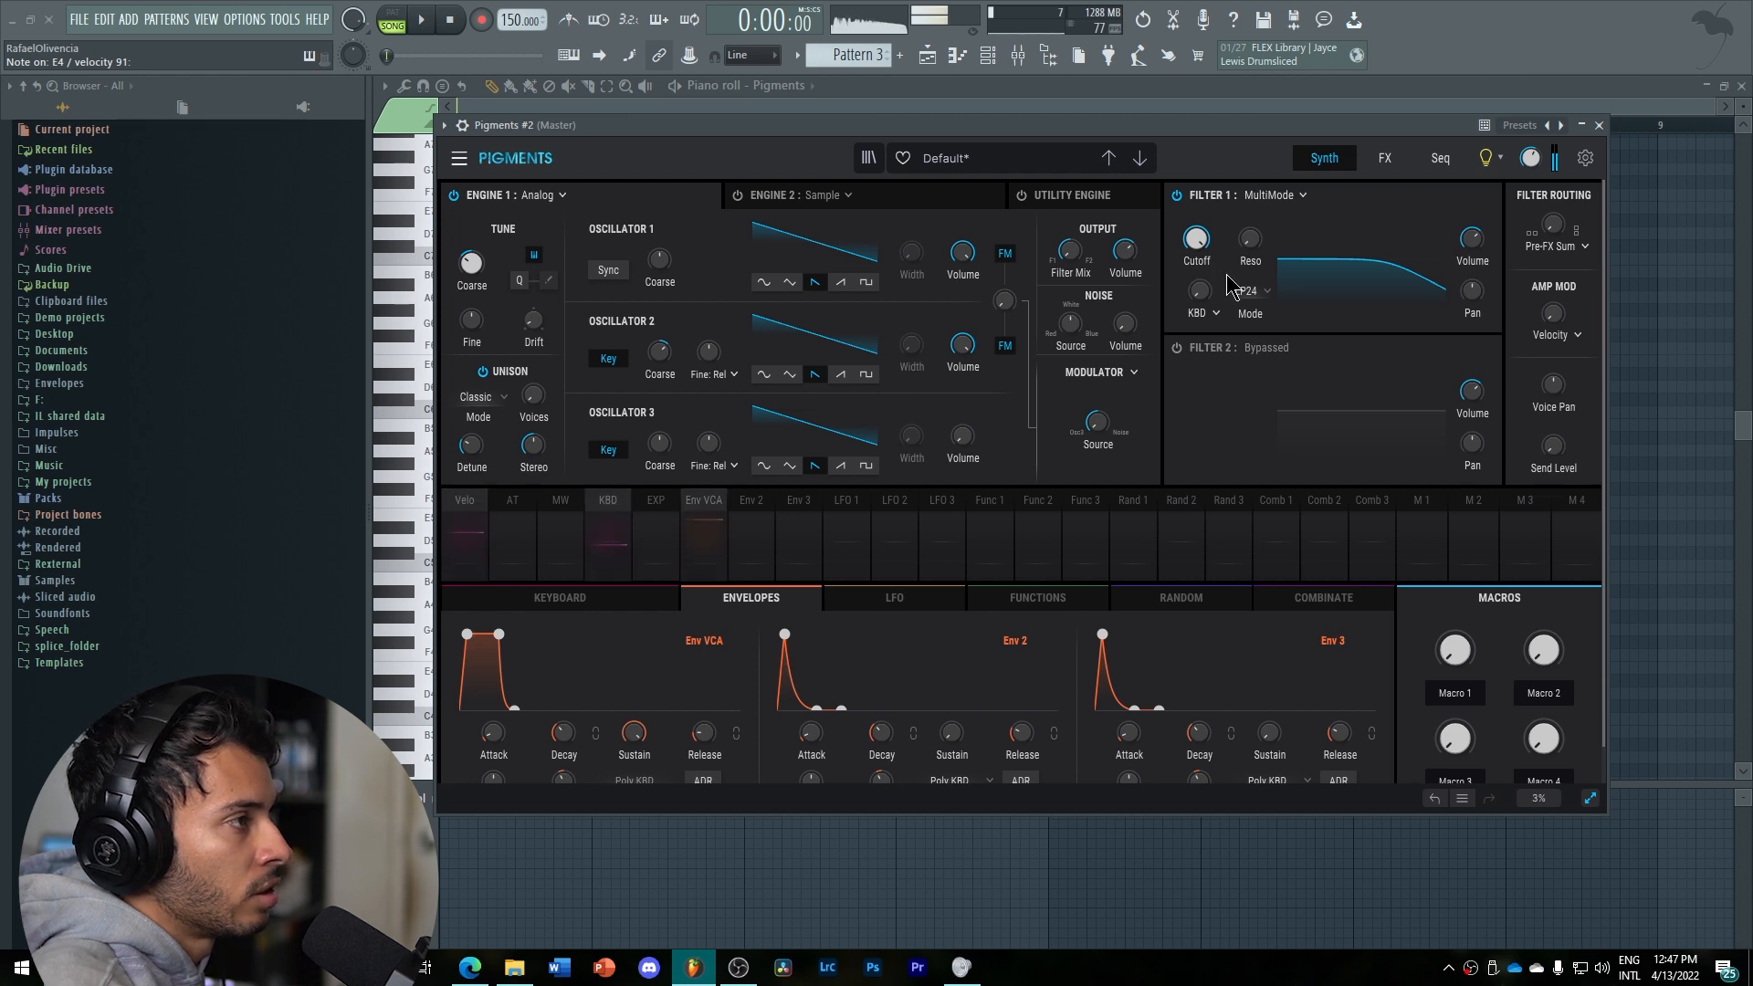
pyautogui.moveTo(709, 363)
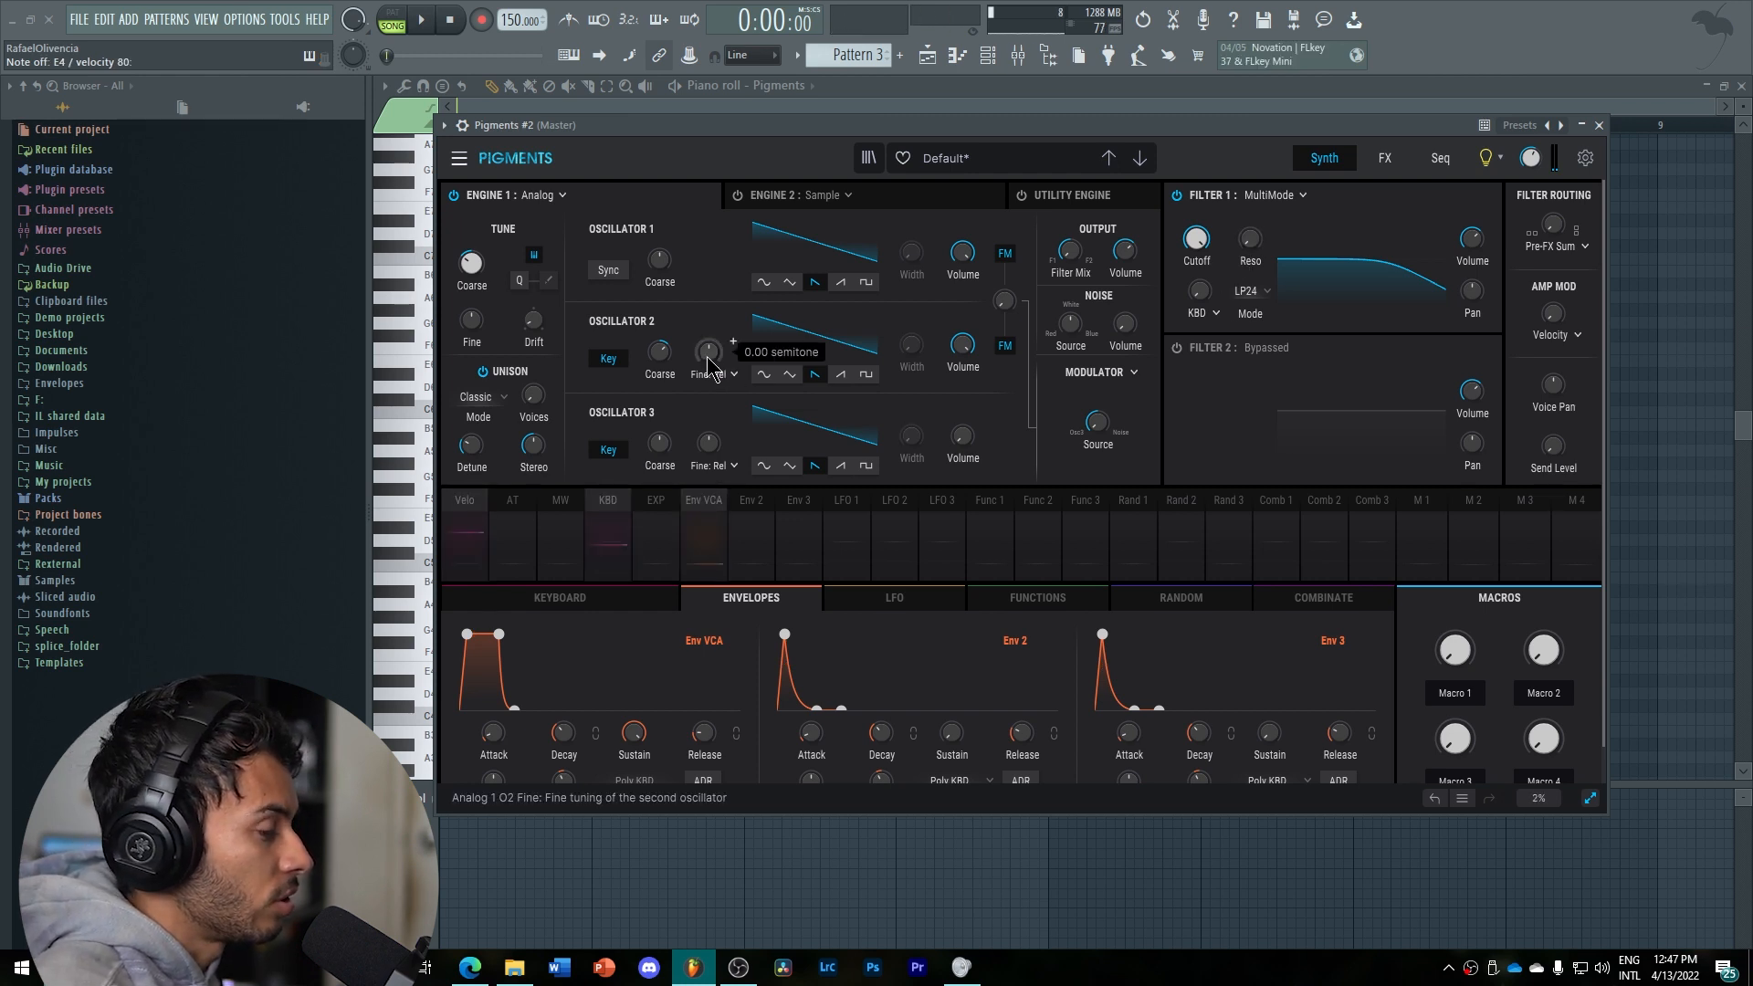
pyautogui.moveTo(710, 364); pyautogui.dragTo(709, 359)
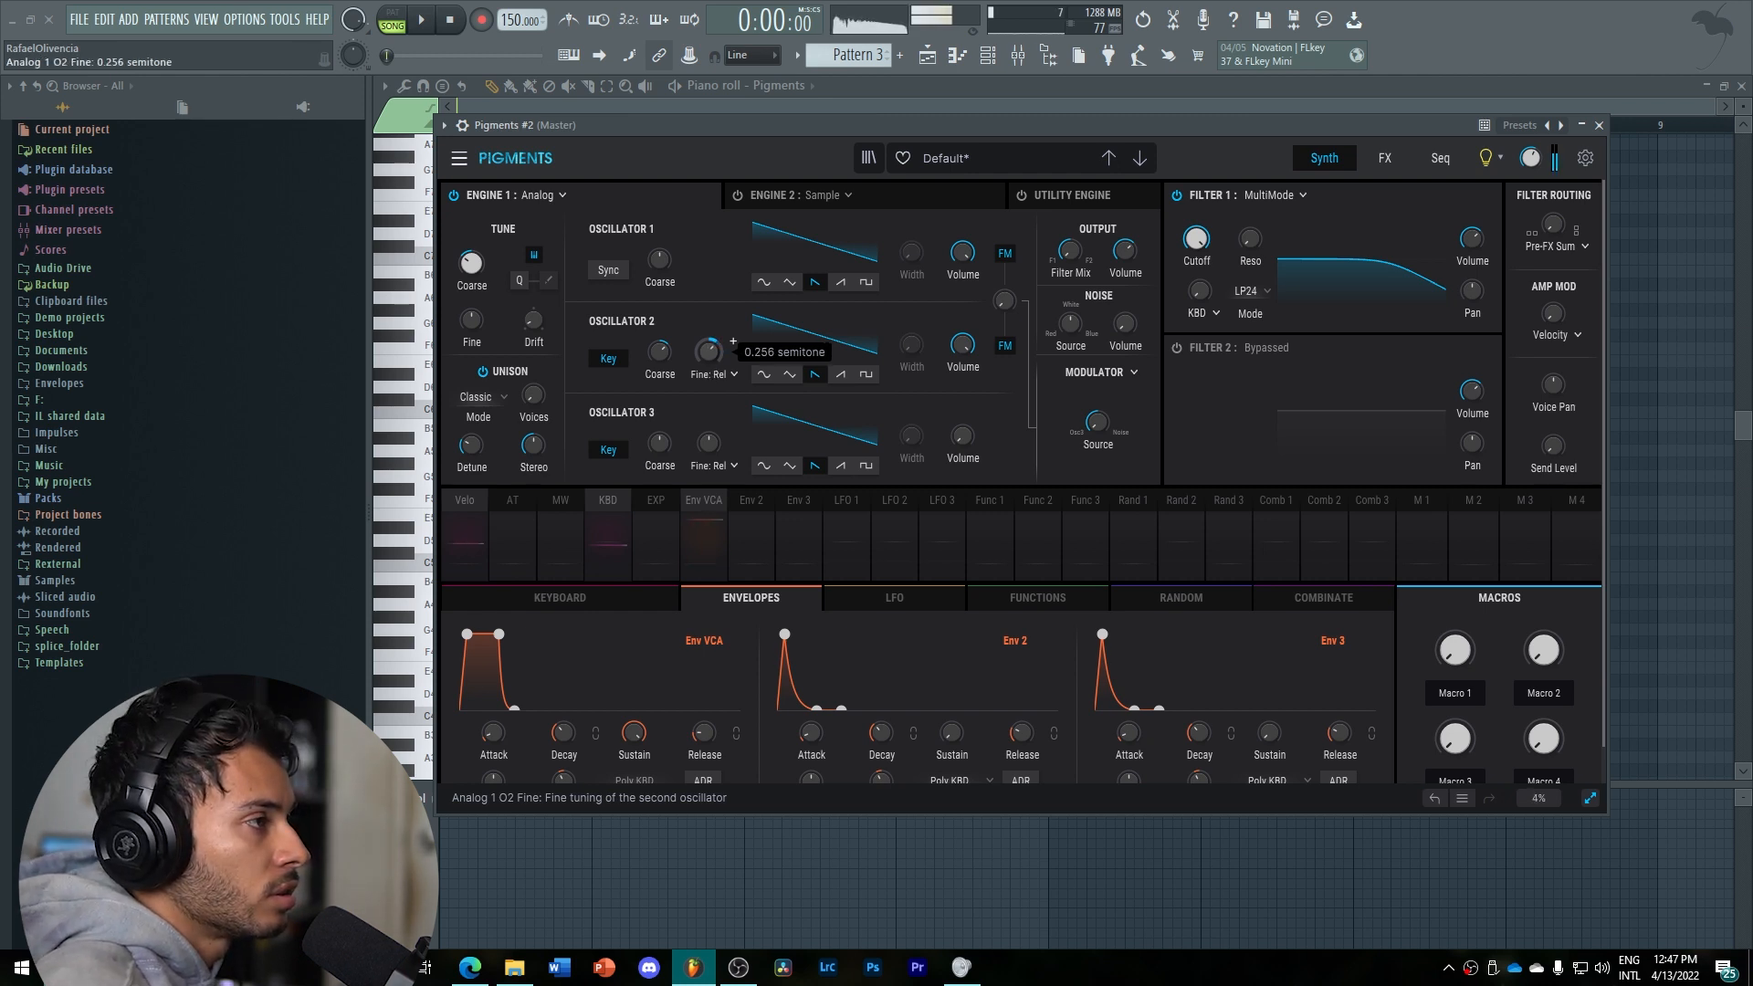
# Switch Filter 1 to the Comb type, then raise its keyboard tracking to maximum and adjust its gain.
pyautogui.click(1291, 203)
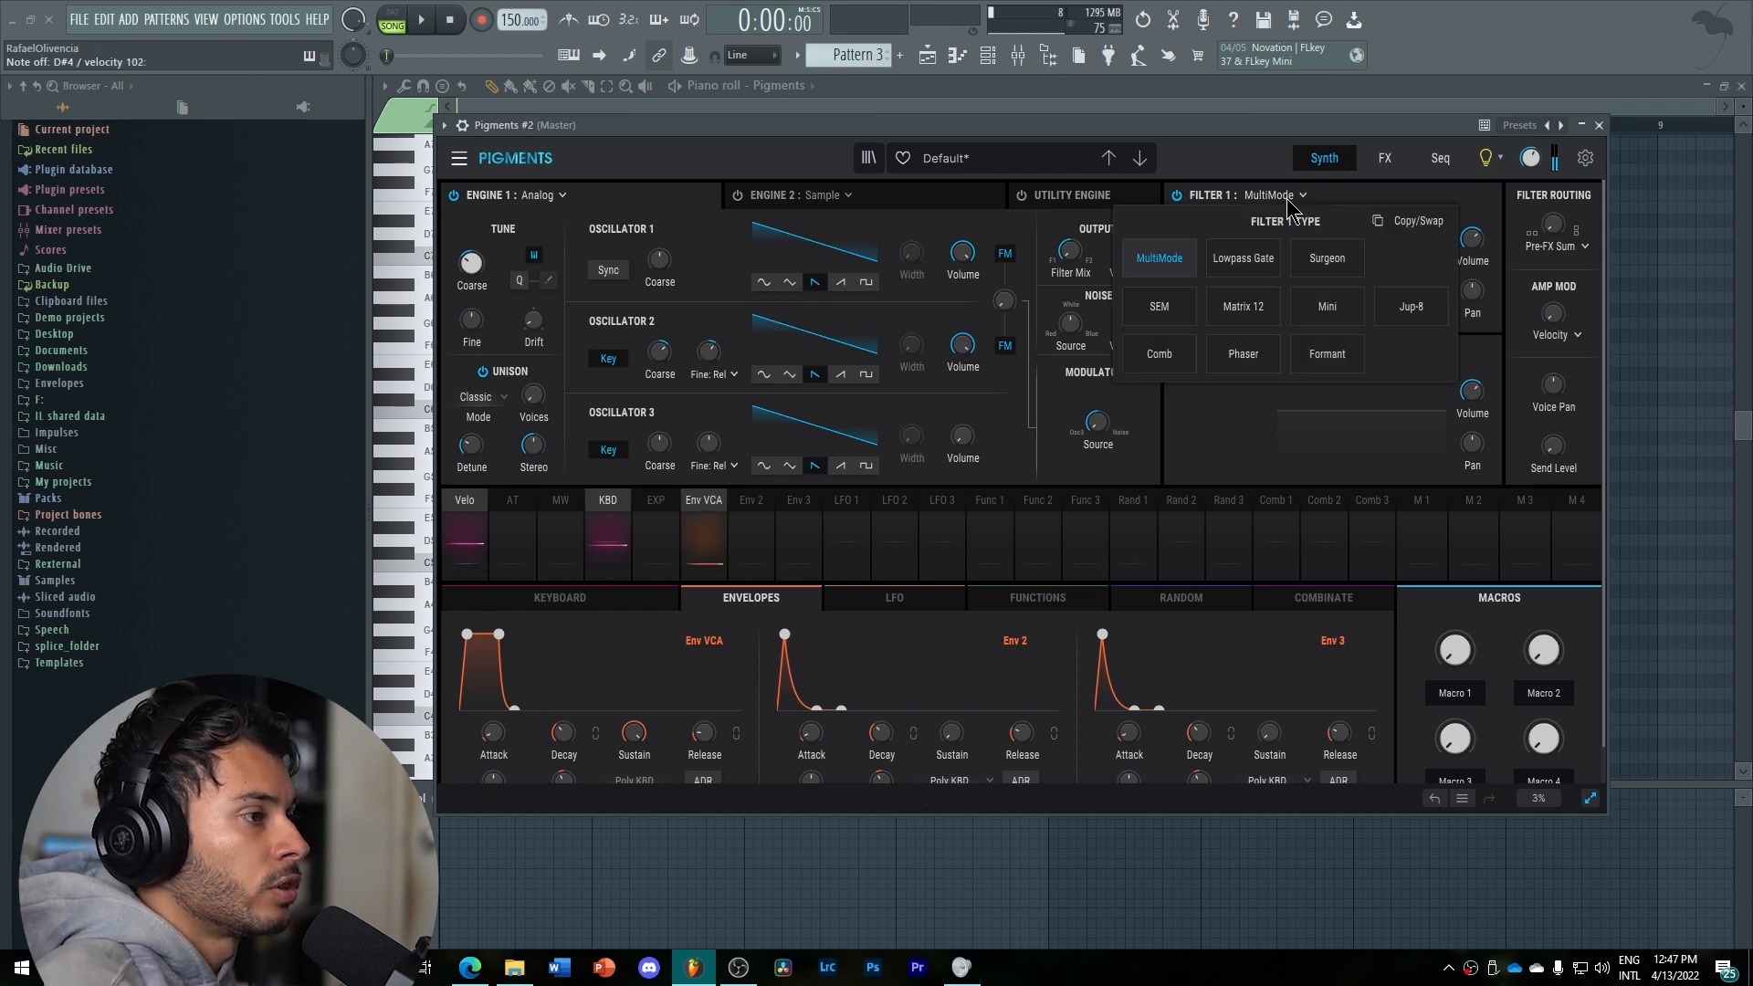
pyautogui.click(1160, 358)
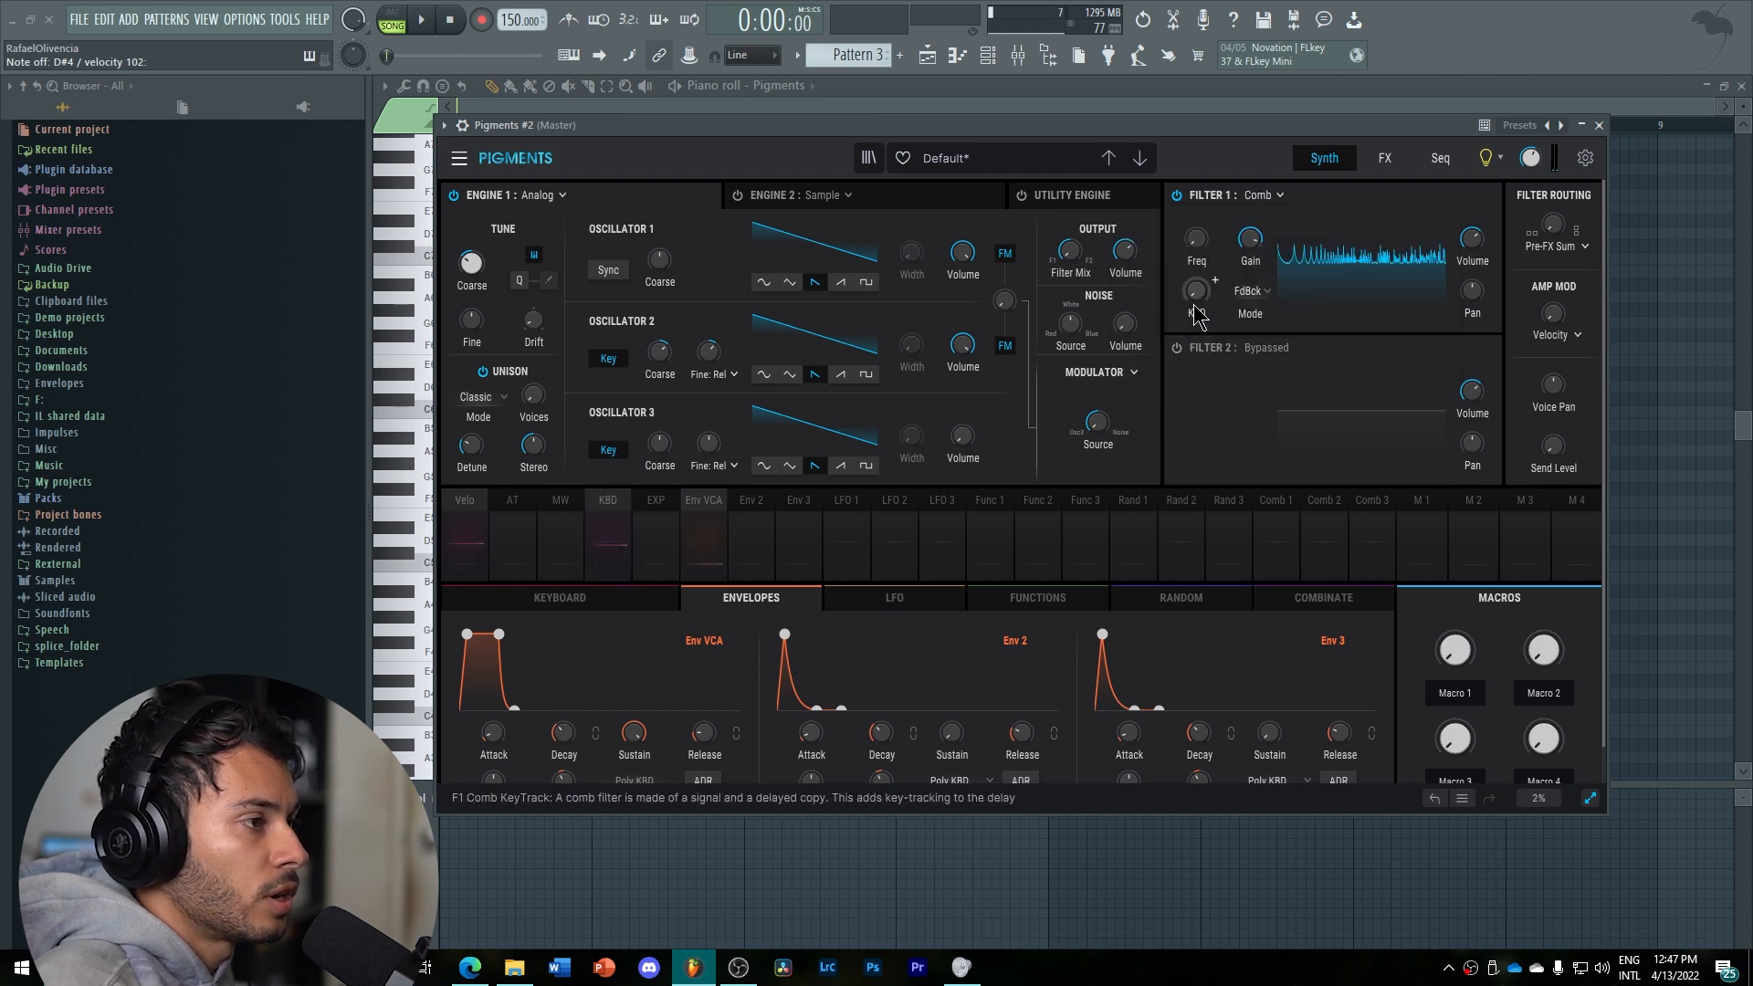
pyautogui.moveTo(1196, 315); pyautogui.dragTo(1197, 290)
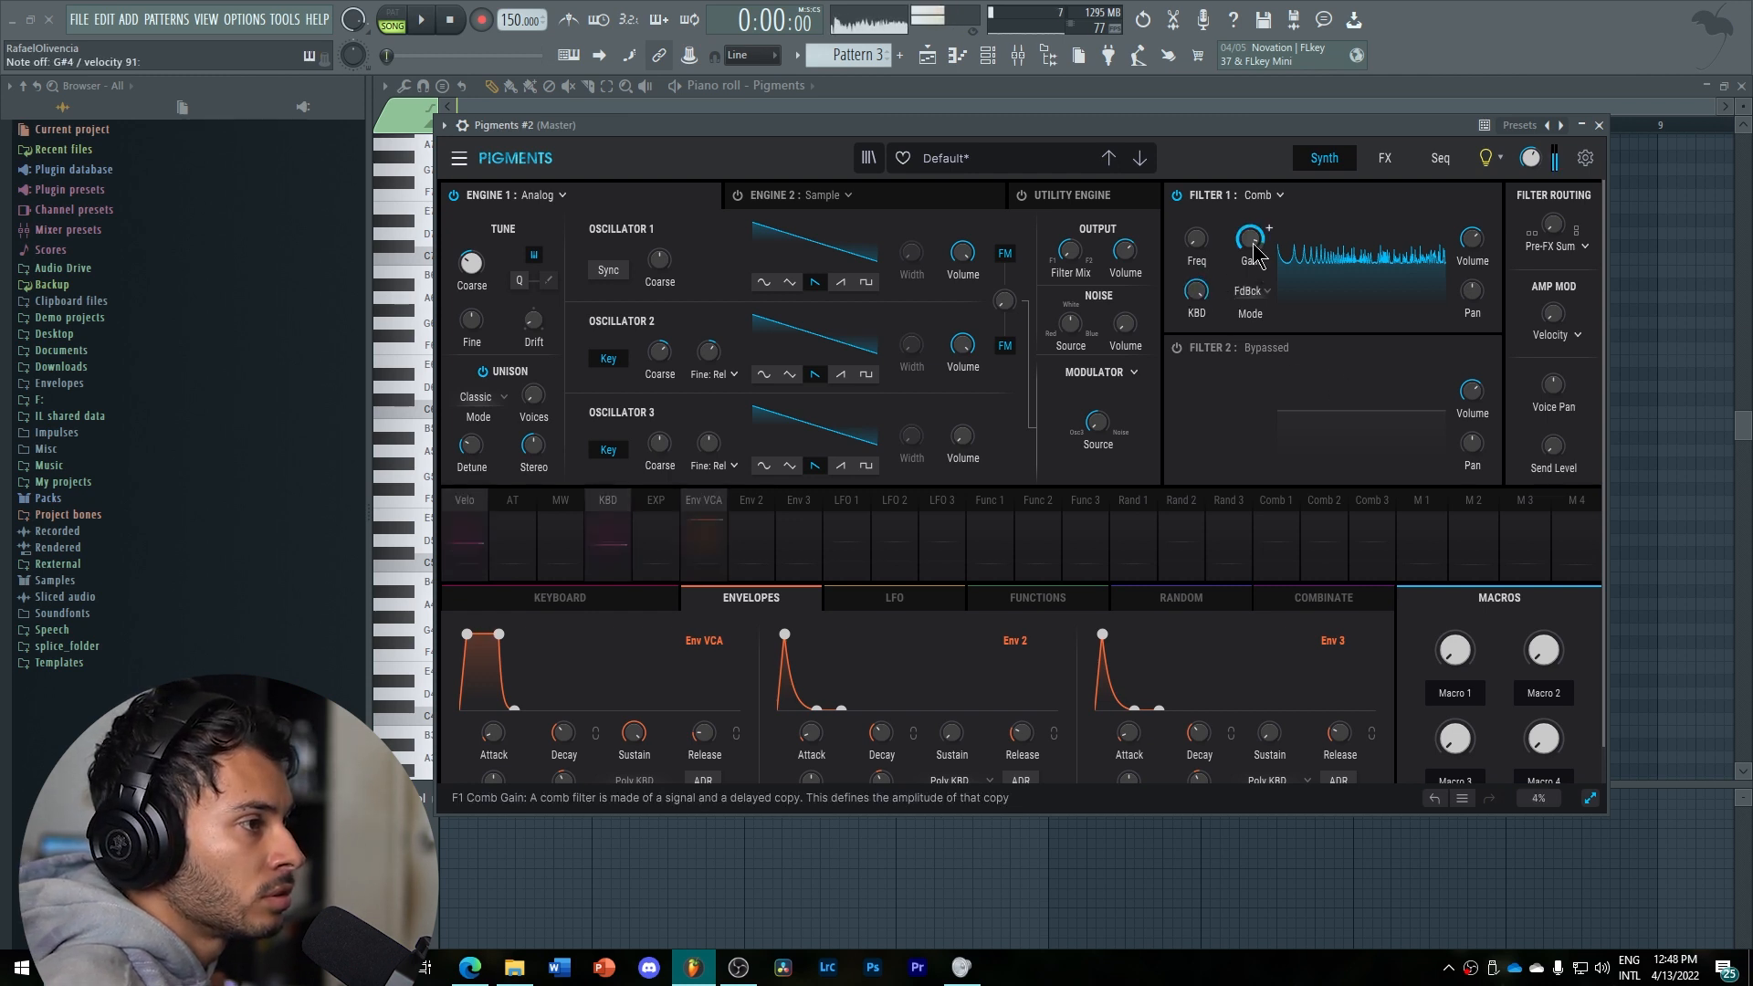
pyautogui.moveTo(1255, 255); pyautogui.dragTo(1255, 243)
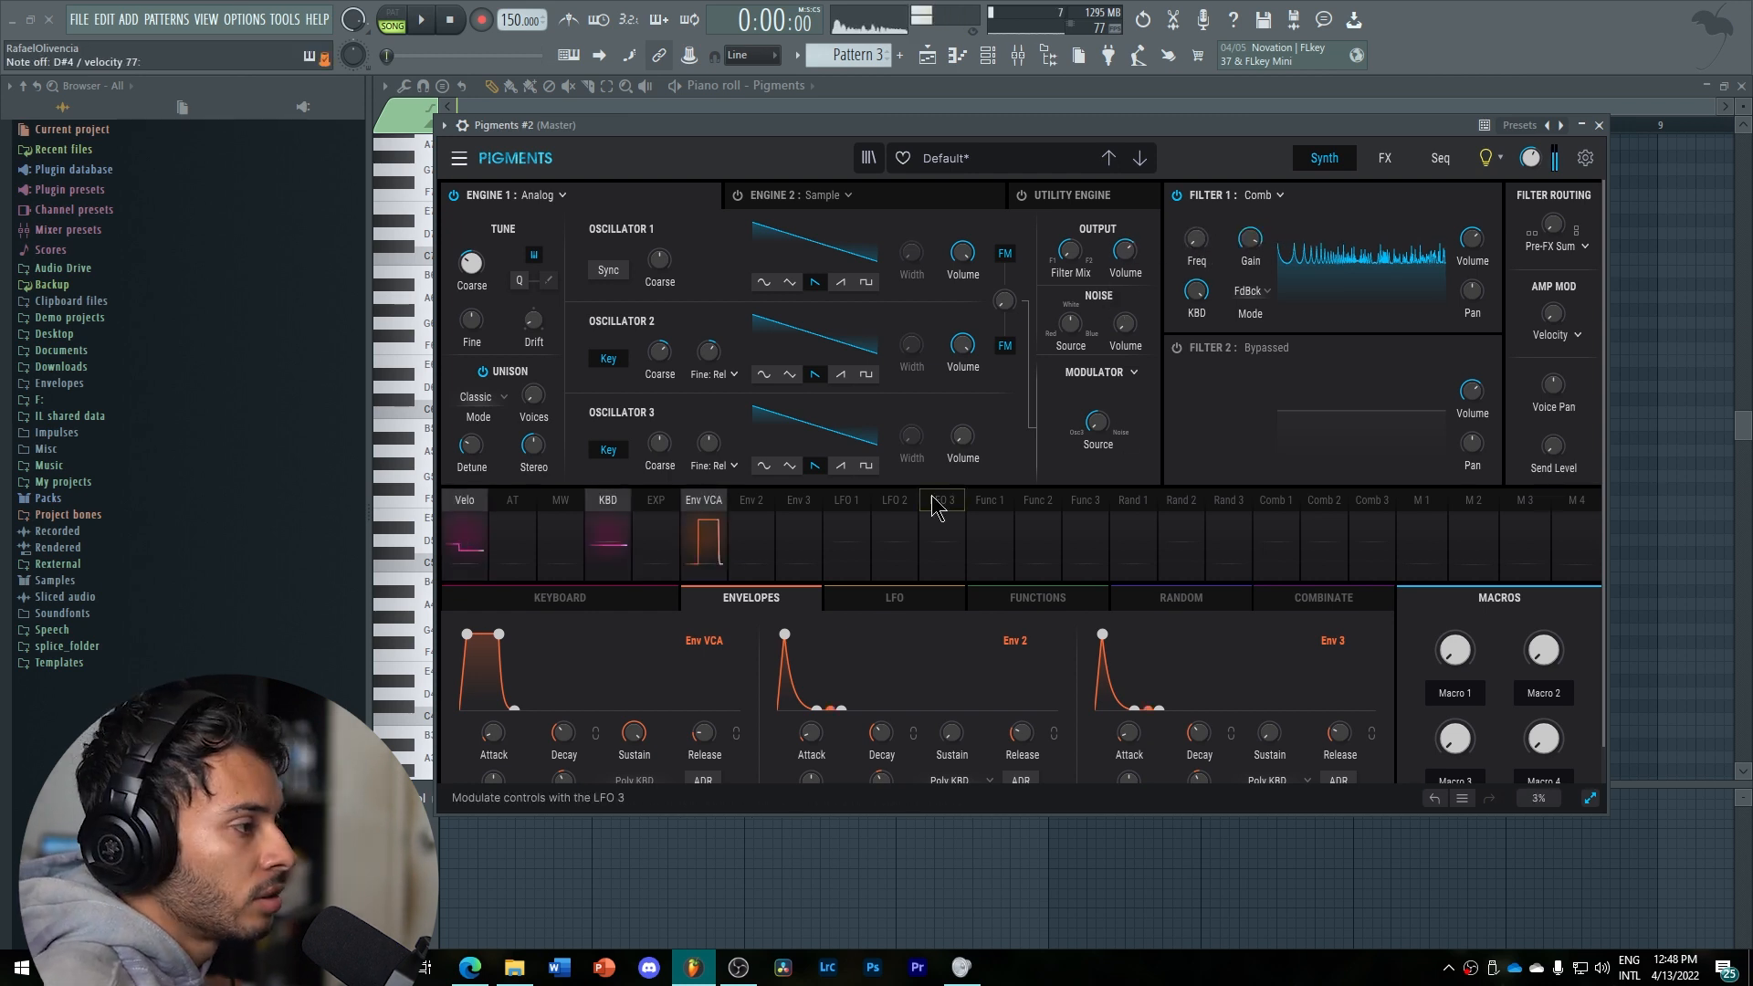
# Shape LFO 1 as a unipolar wave with reduced symmetry and a tempo-synced rate of 1/4.
pyautogui.click(851, 509)
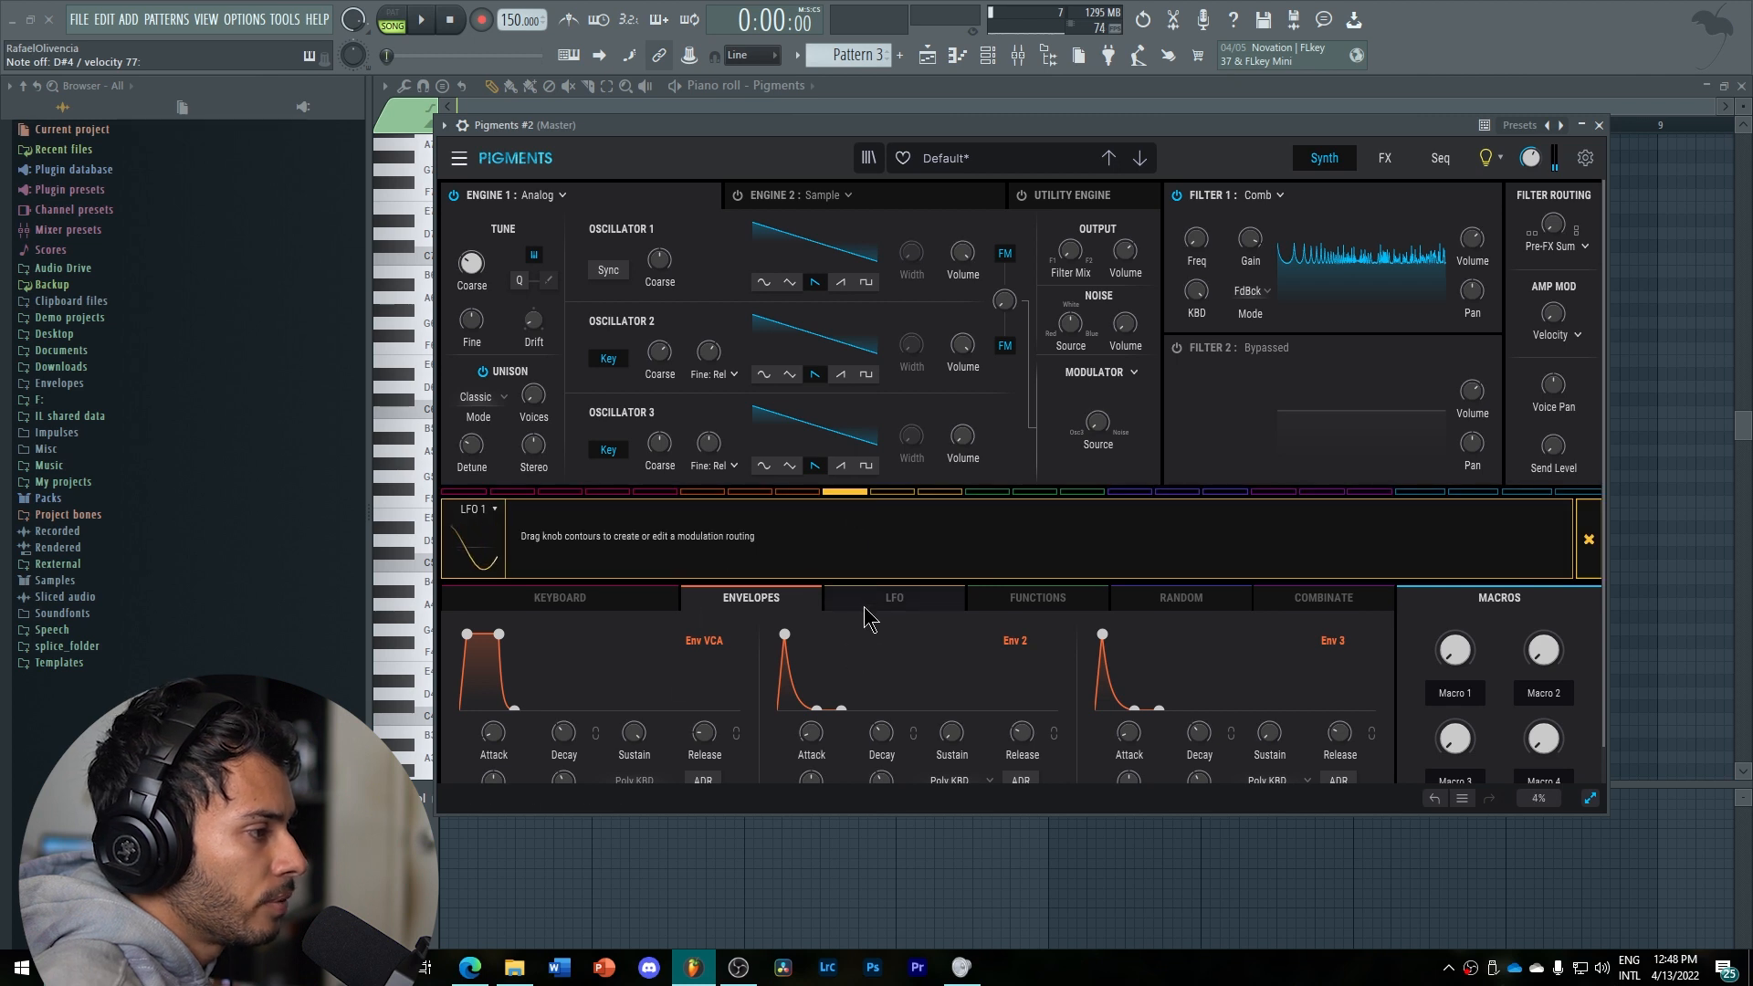
pyautogui.click(864, 606)
pyautogui.click(1590, 799)
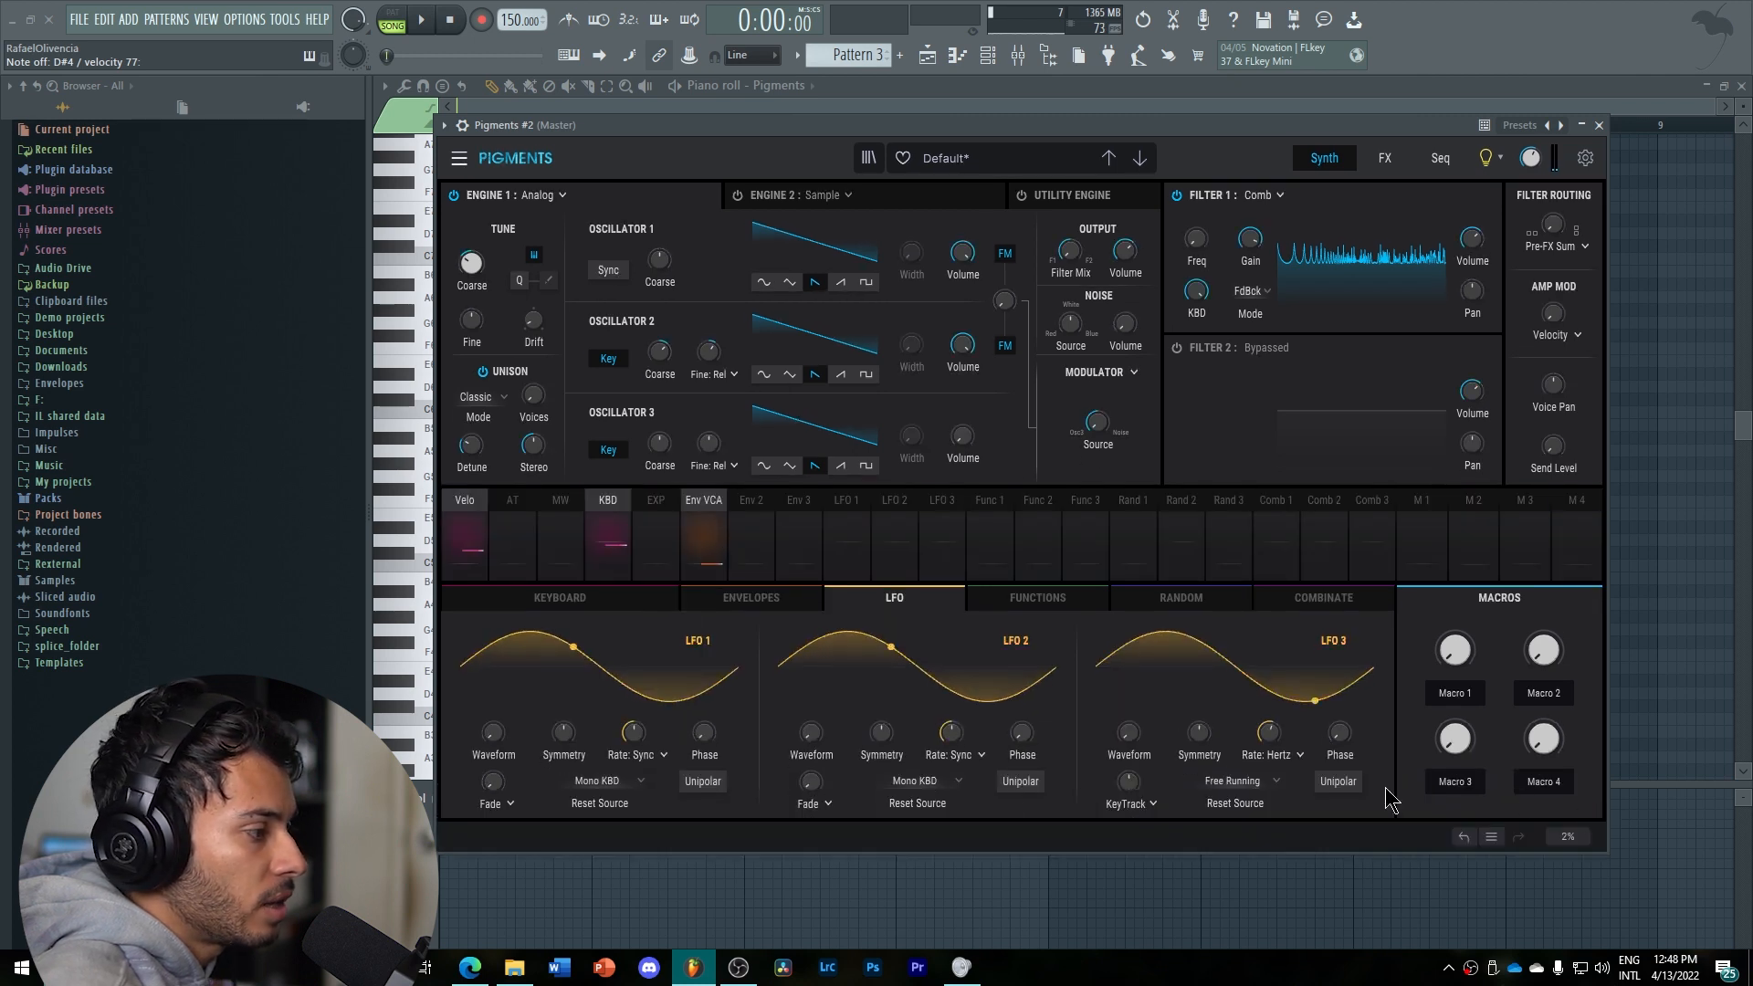
pyautogui.click(703, 781)
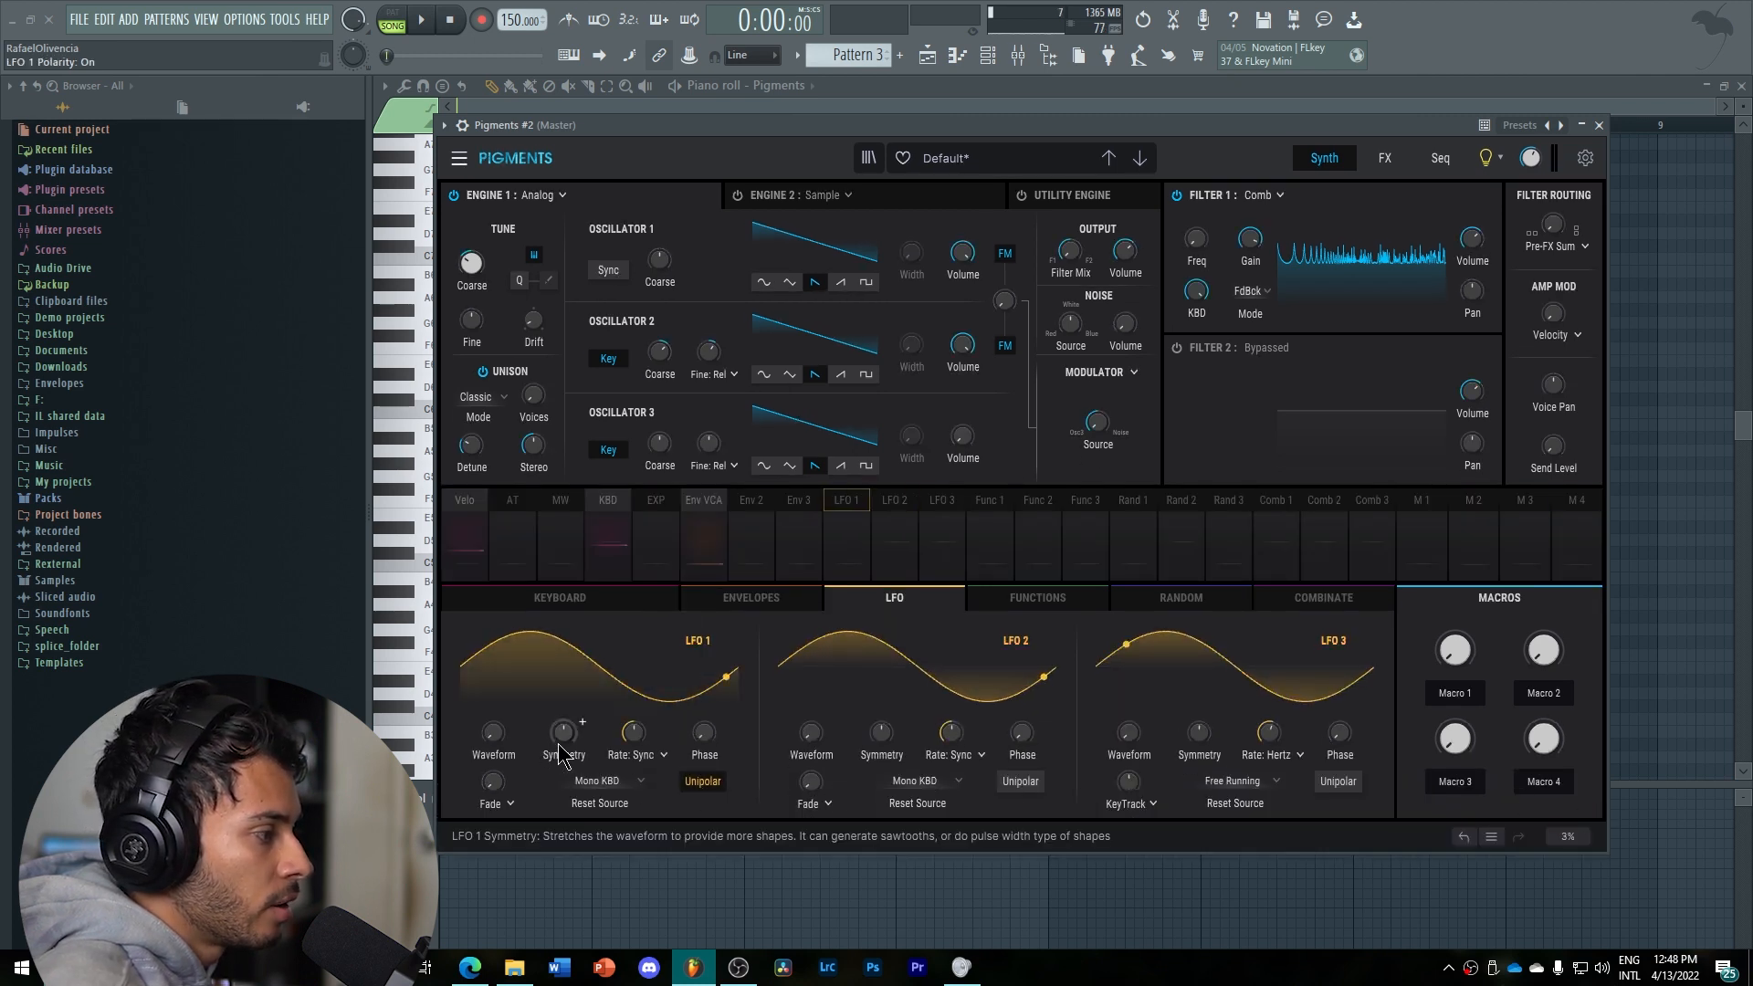
pyautogui.moveTo(559, 746); pyautogui.dragTo(559, 803)
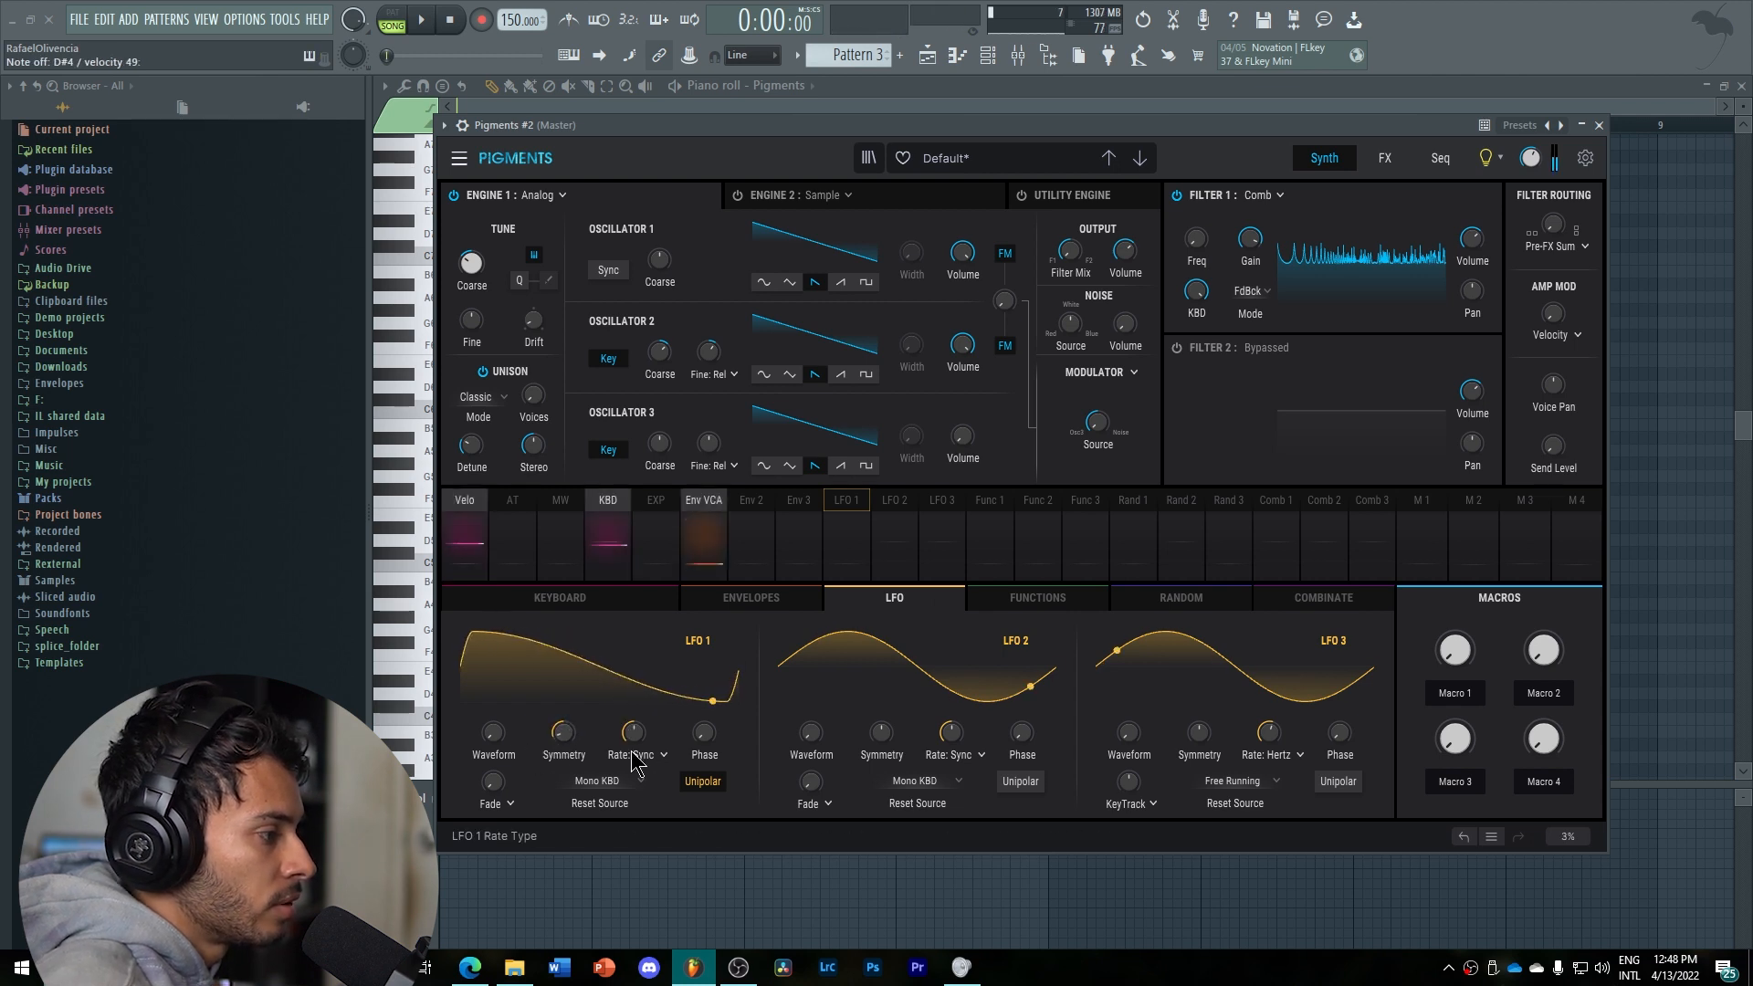
pyautogui.moveTo(634, 736); pyautogui.dragTo(633, 743)
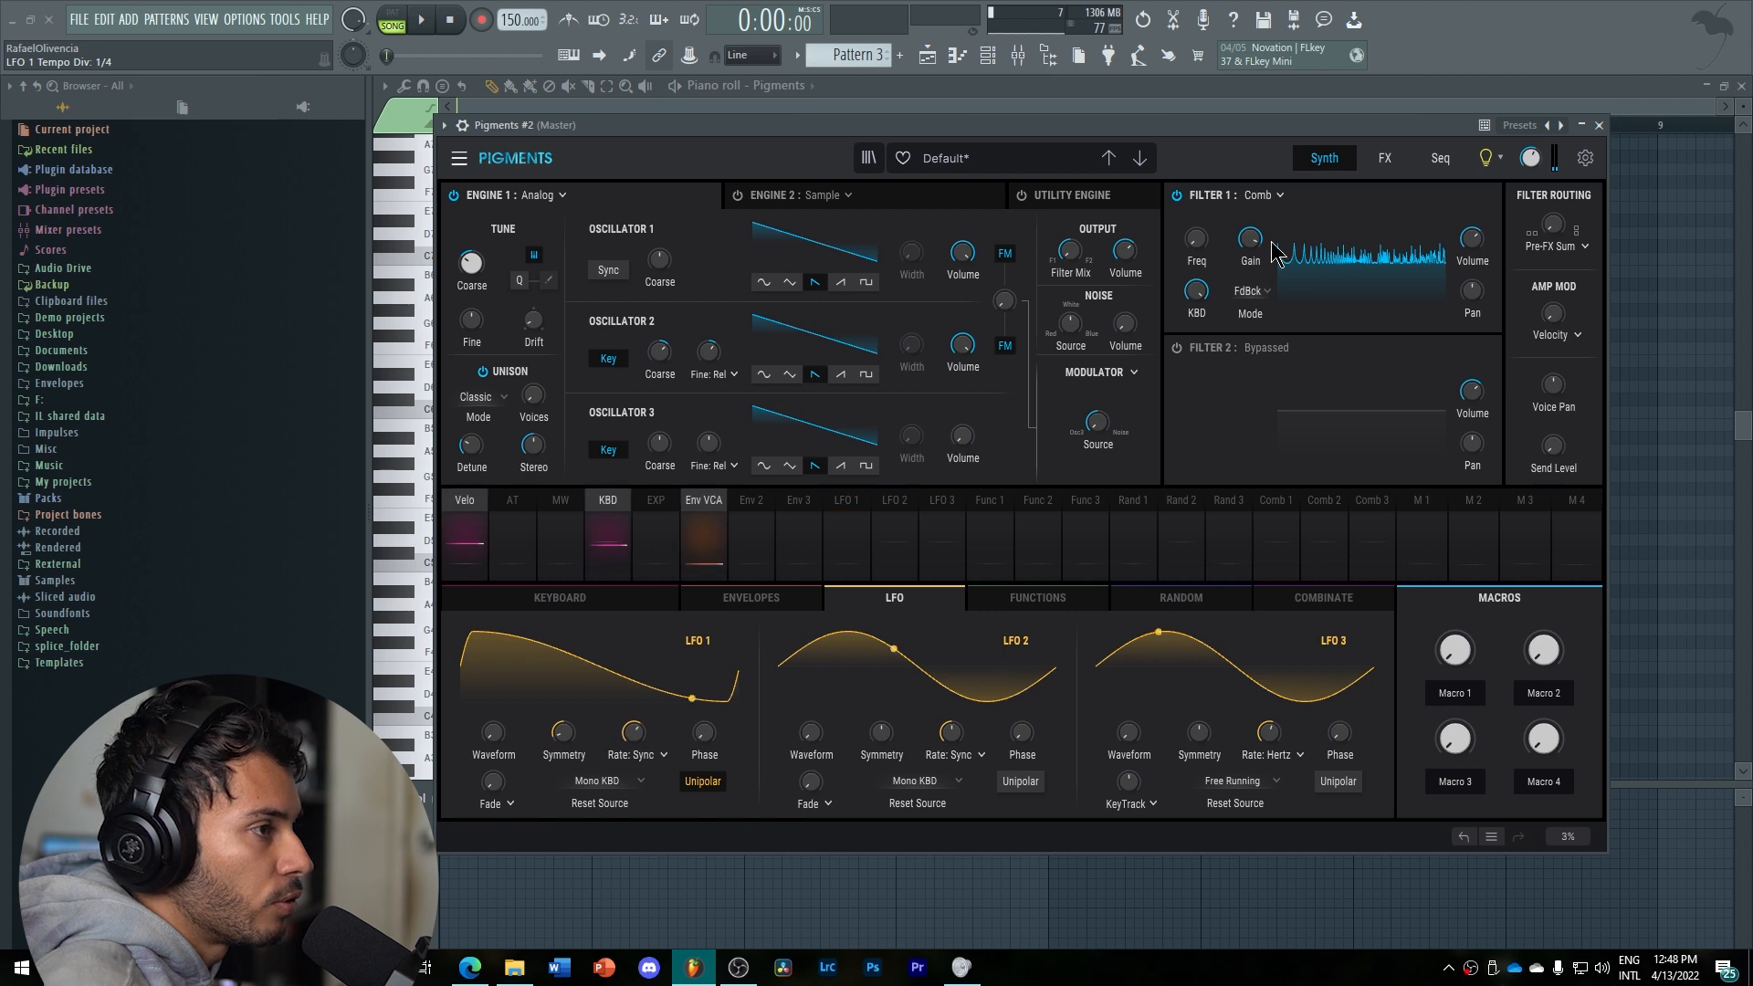
# Route LFO 1 to Filter 1's comb frequency with a modulation amount of 0.01.
pyautogui.click(852, 545)
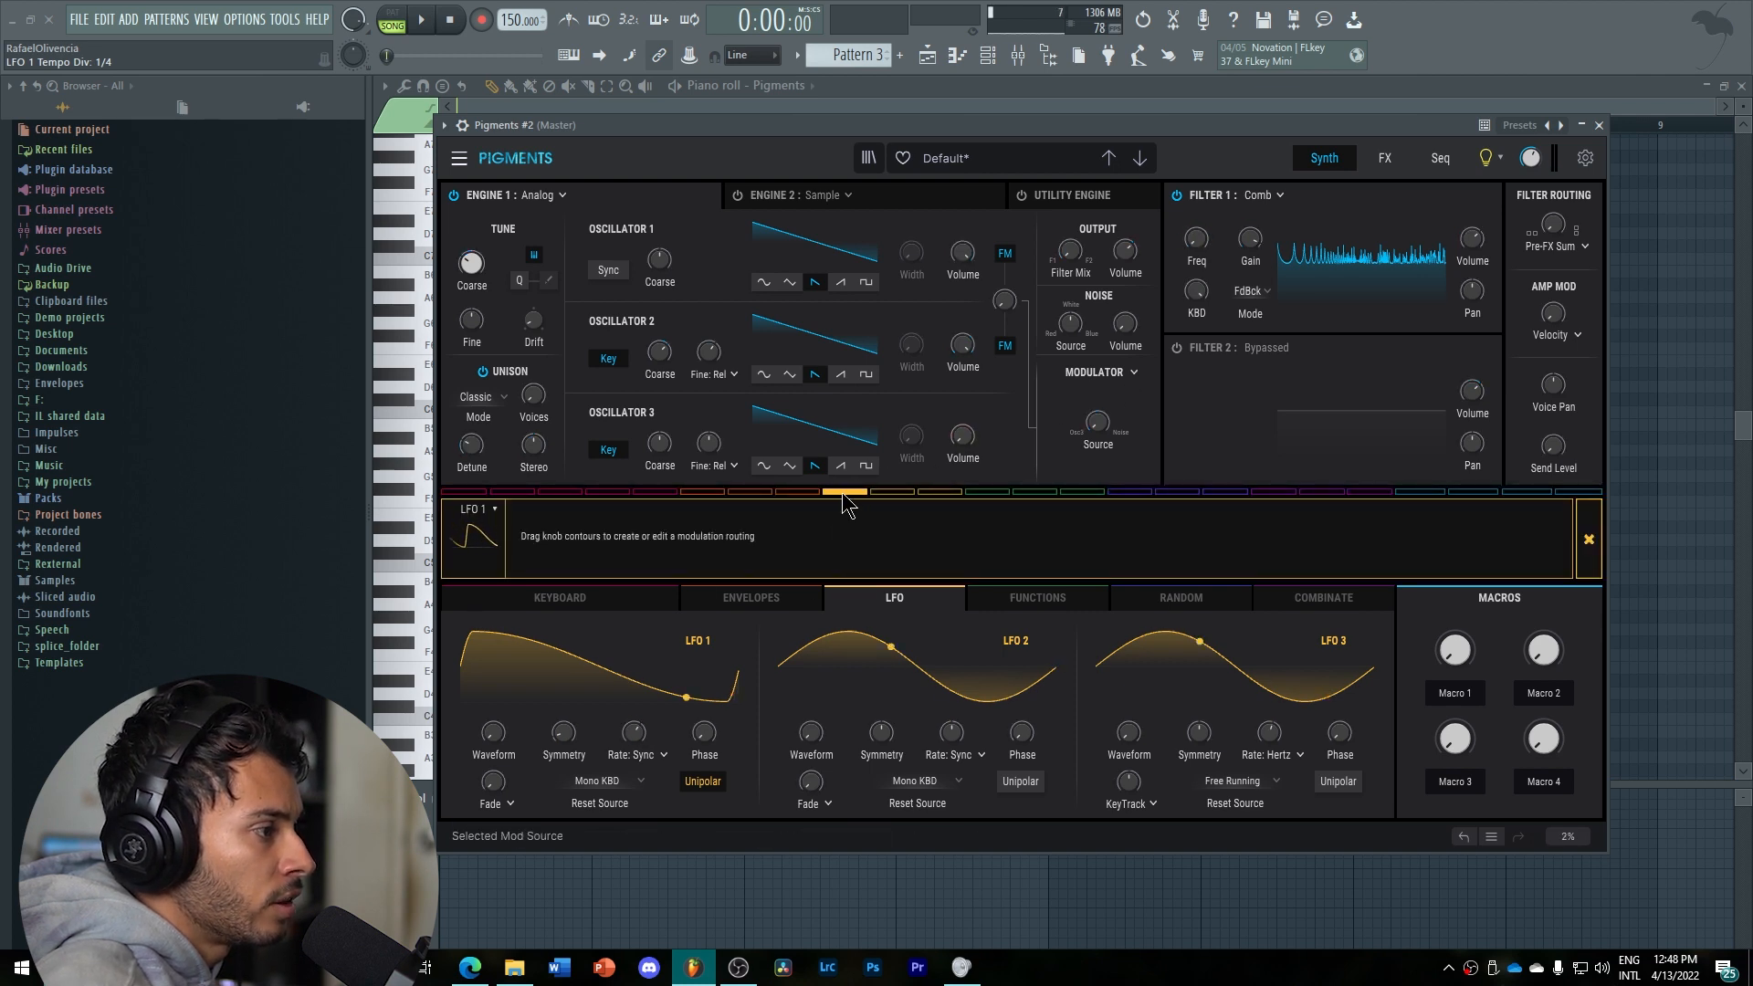
pyautogui.moveTo(1194, 230); pyautogui.dragTo(1194, 227)
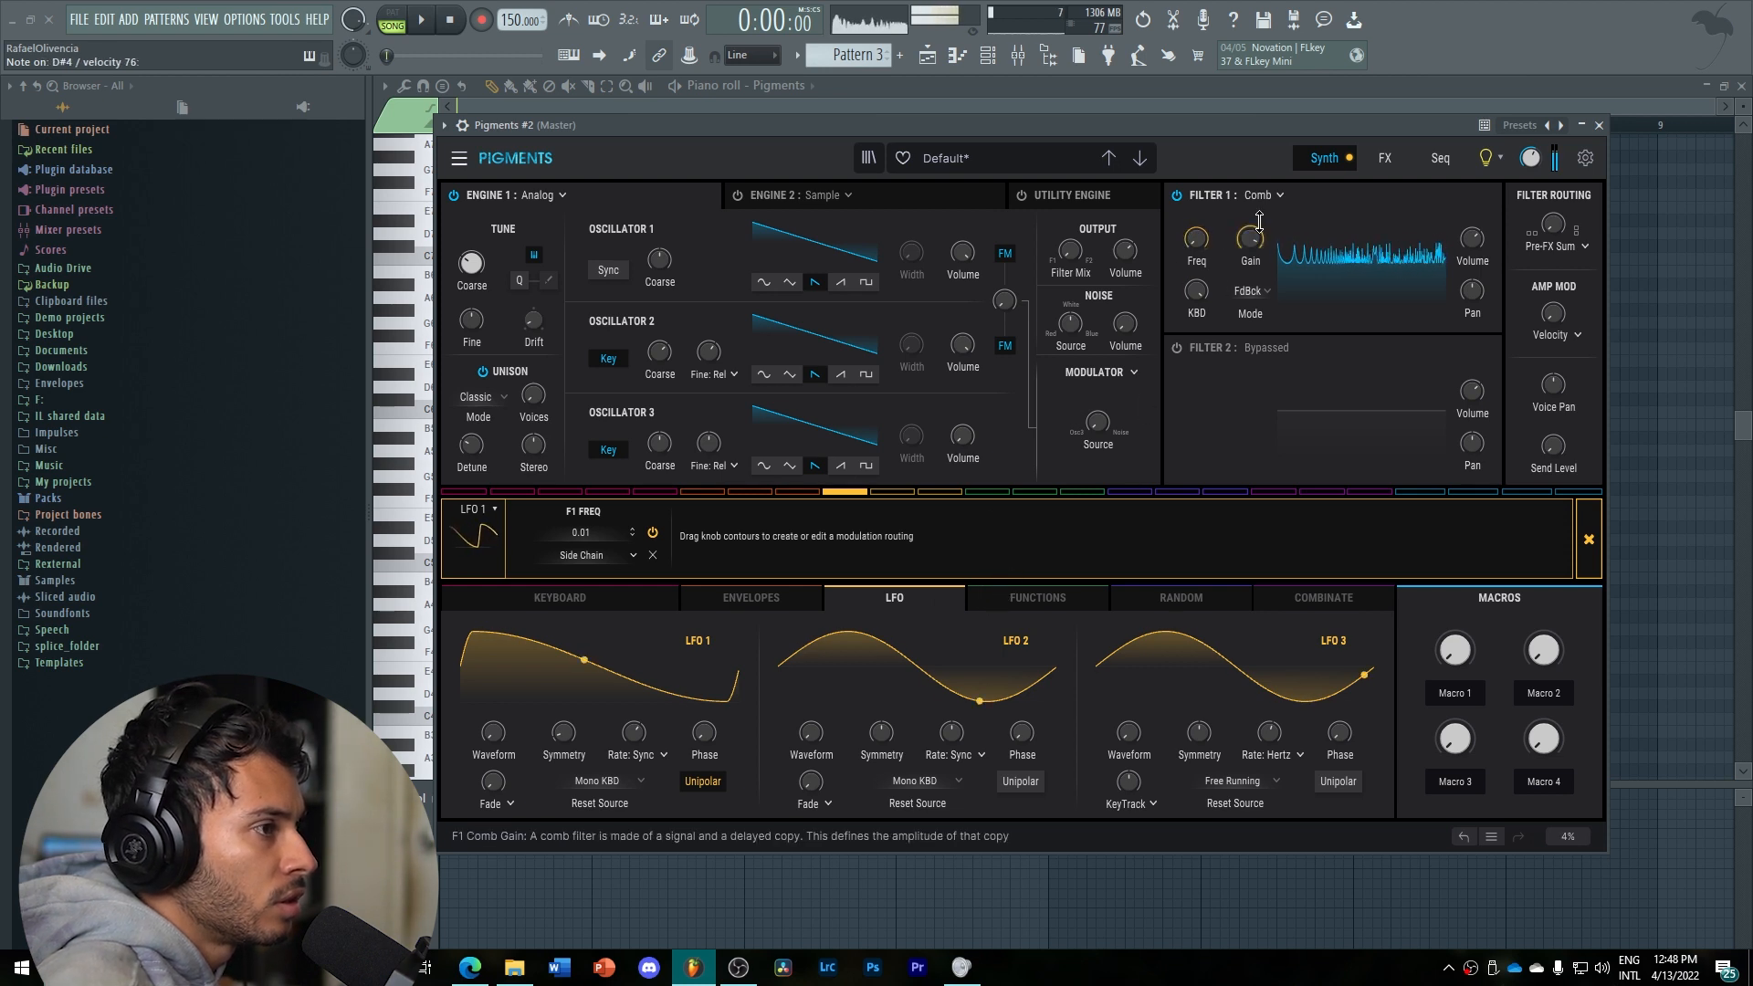
pyautogui.moveTo(1253, 248)
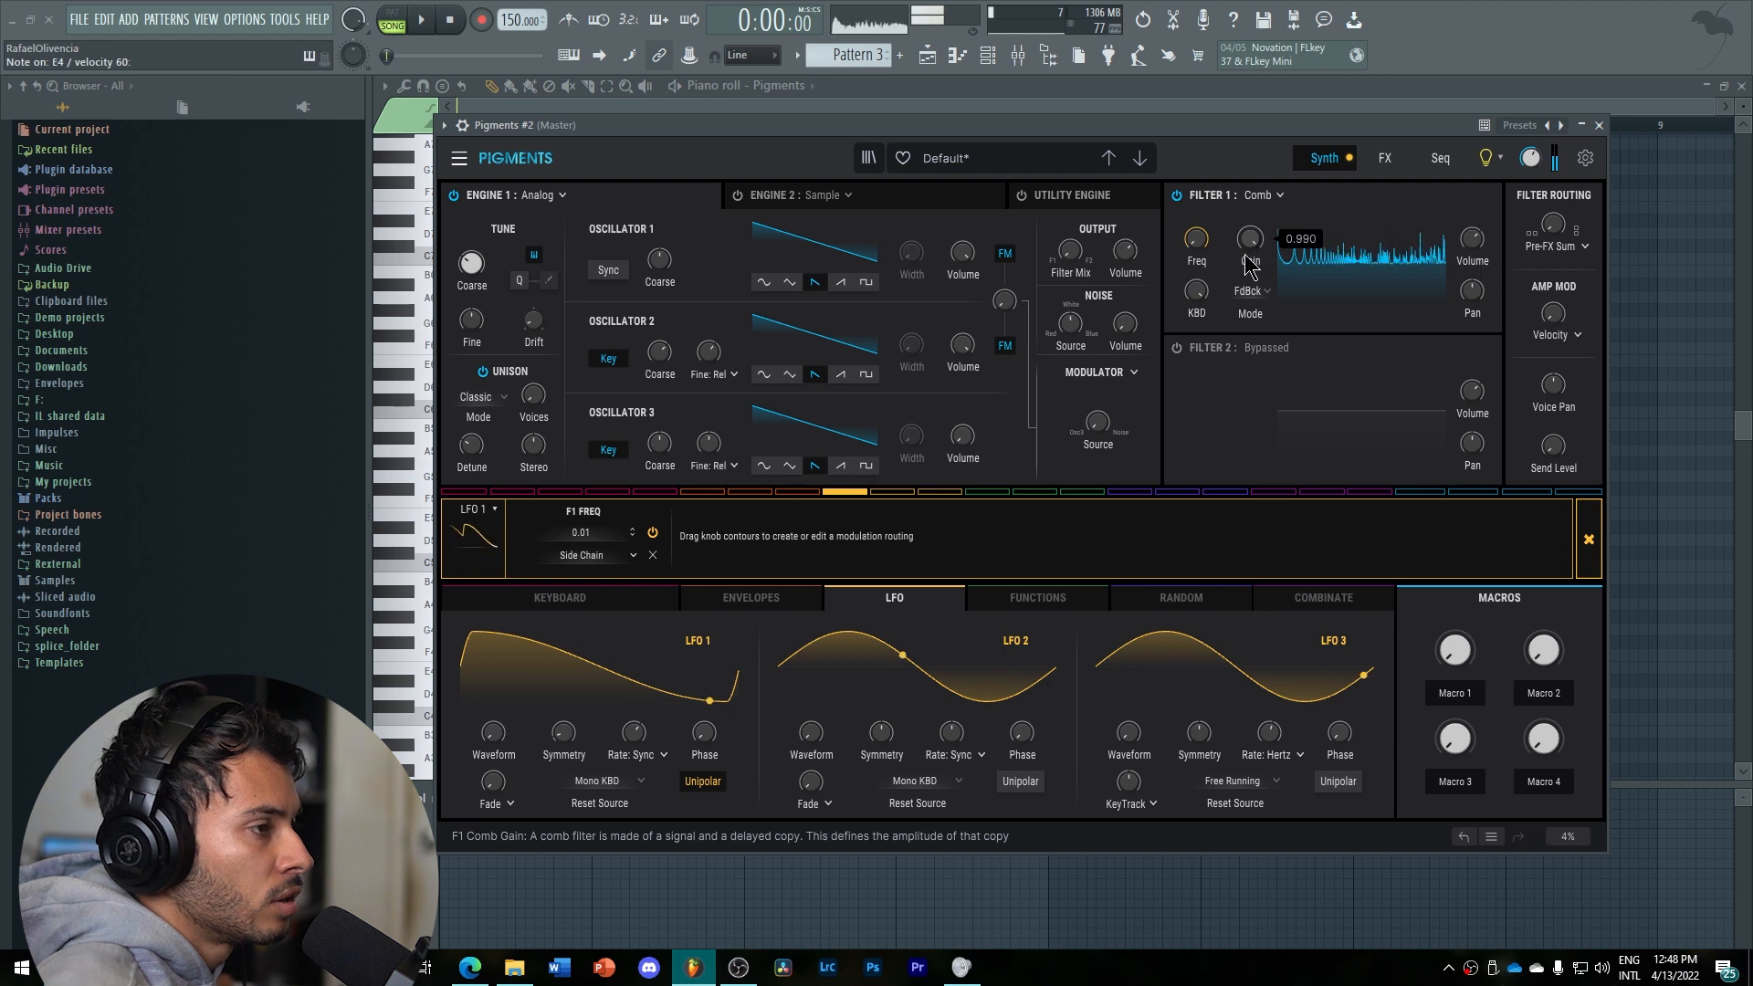
pyautogui.moveTo(1196, 240)
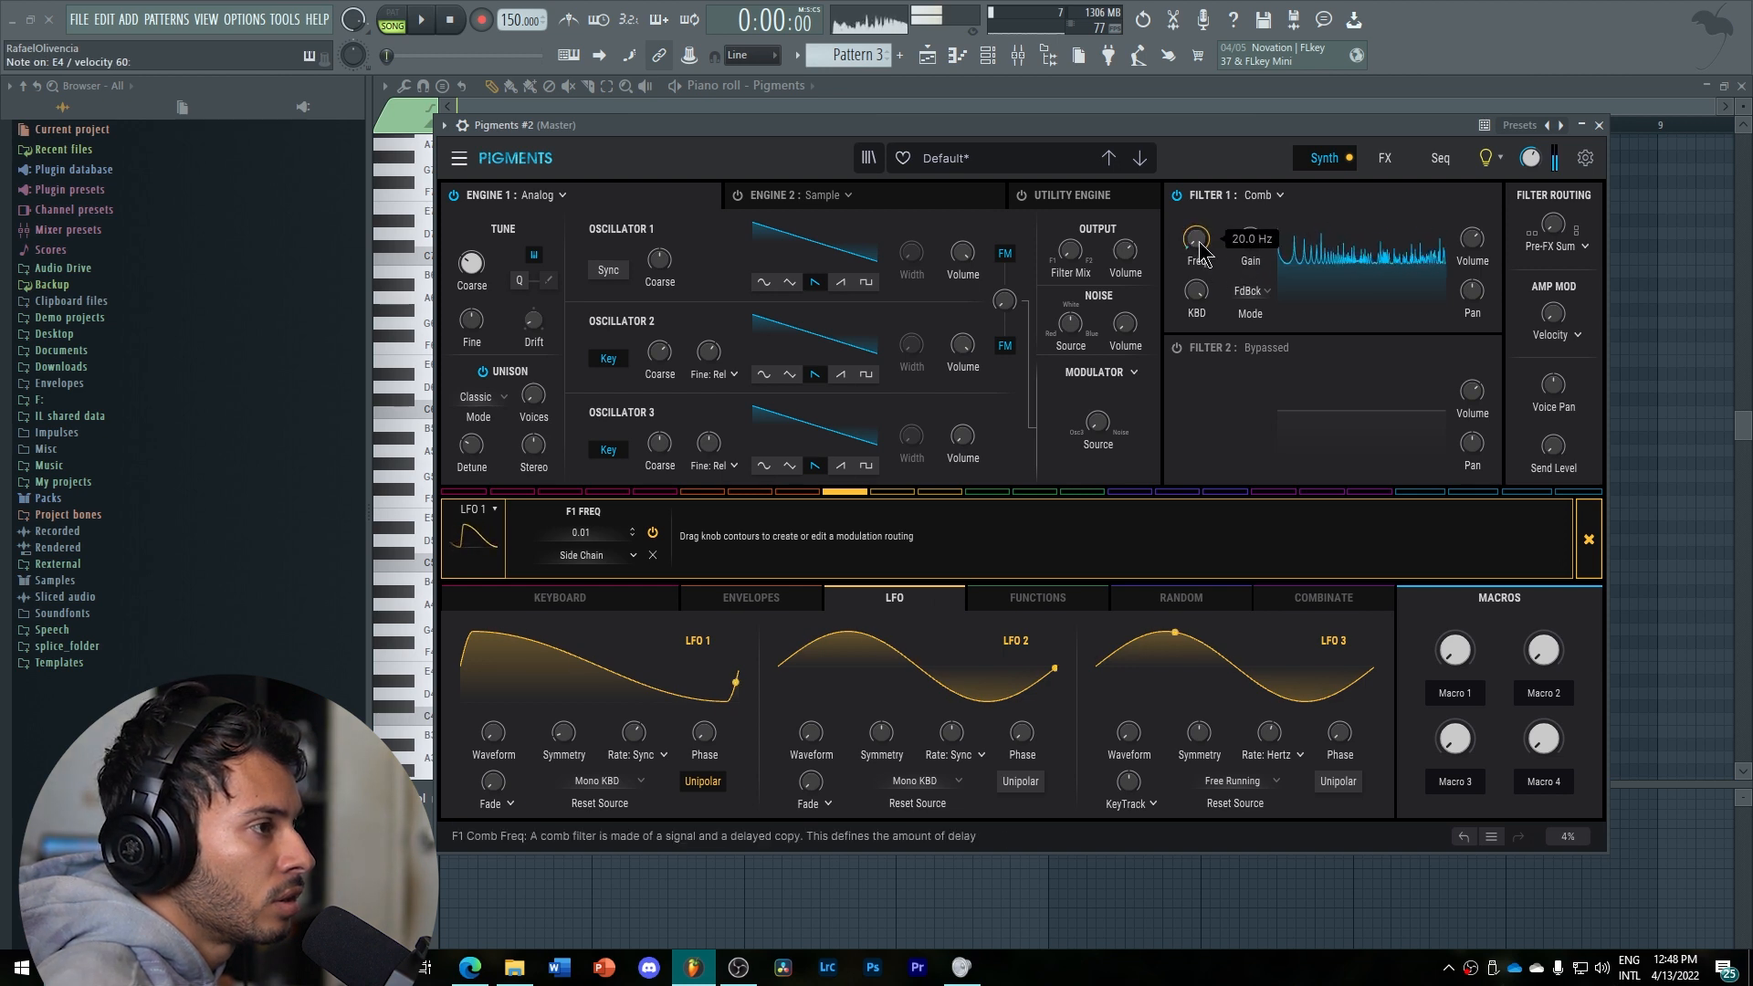
# Sweep Filter 1's base comb frequency up and down, leaving it slightly above its minimum.
pyautogui.moveTo(1202, 252)
pyautogui.mouseDown()
pyautogui.moveTo(1253, 243)
pyautogui.moveTo(1195, 240)
pyautogui.mouseUp()
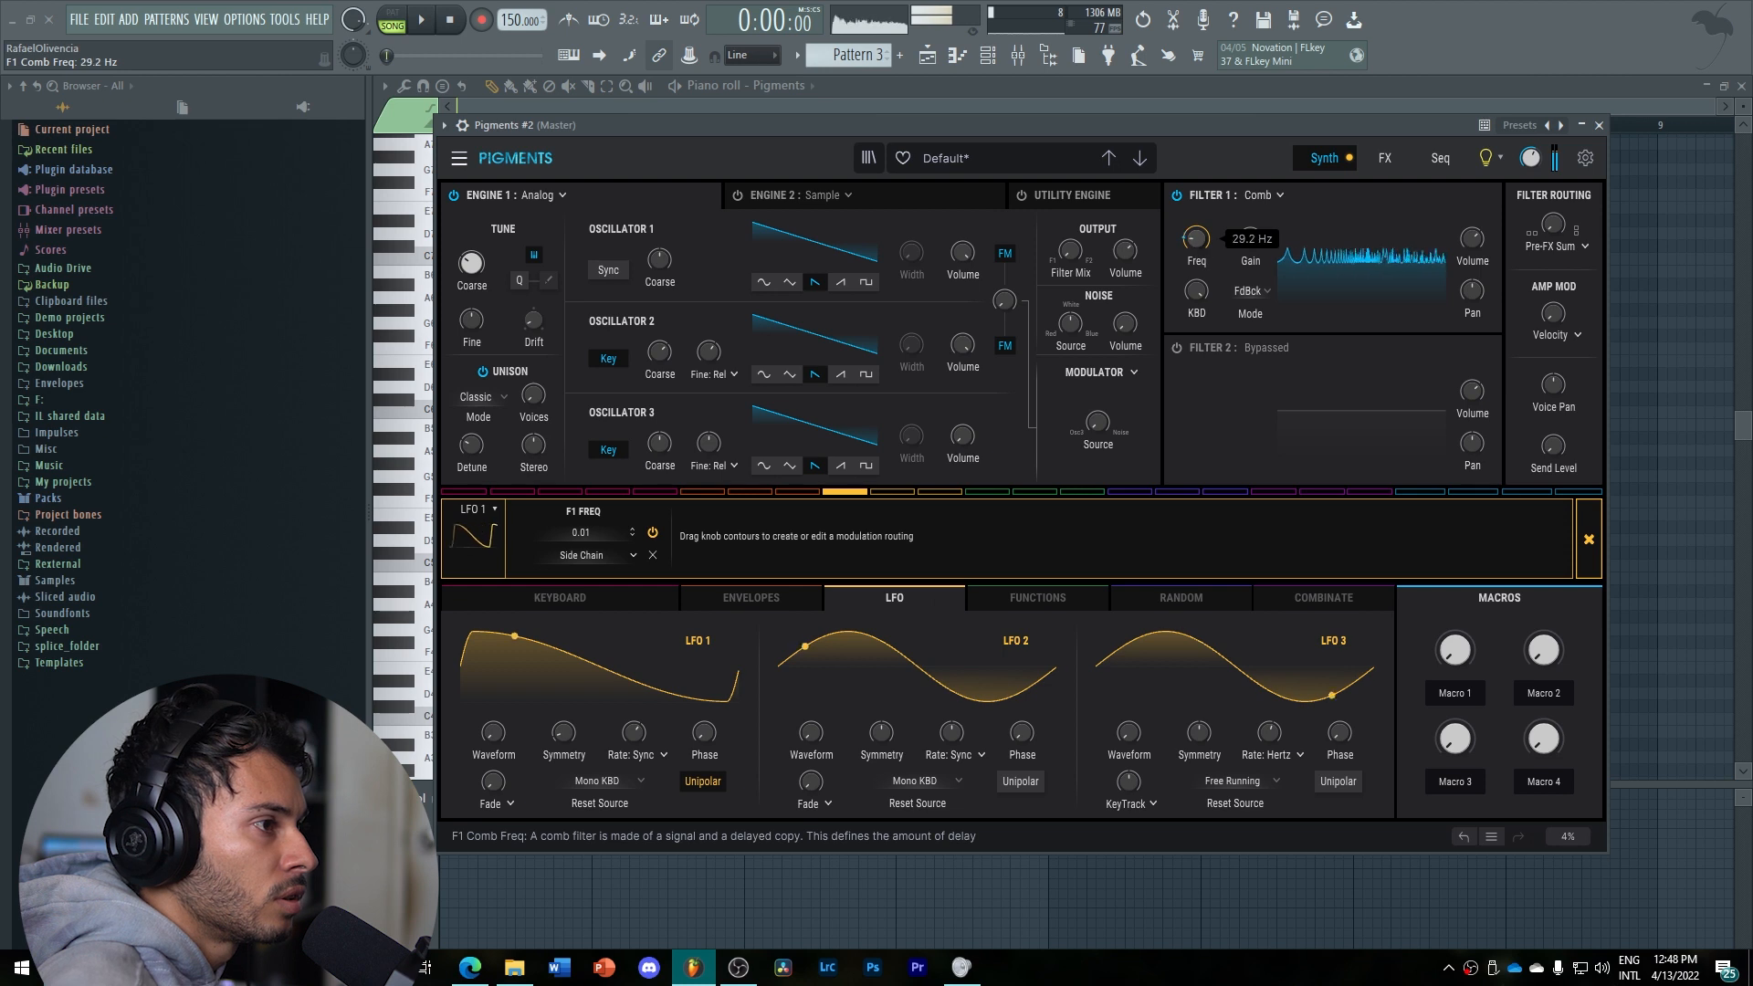
pyautogui.moveTo(1195, 240); pyautogui.dragTo(1199, 251)
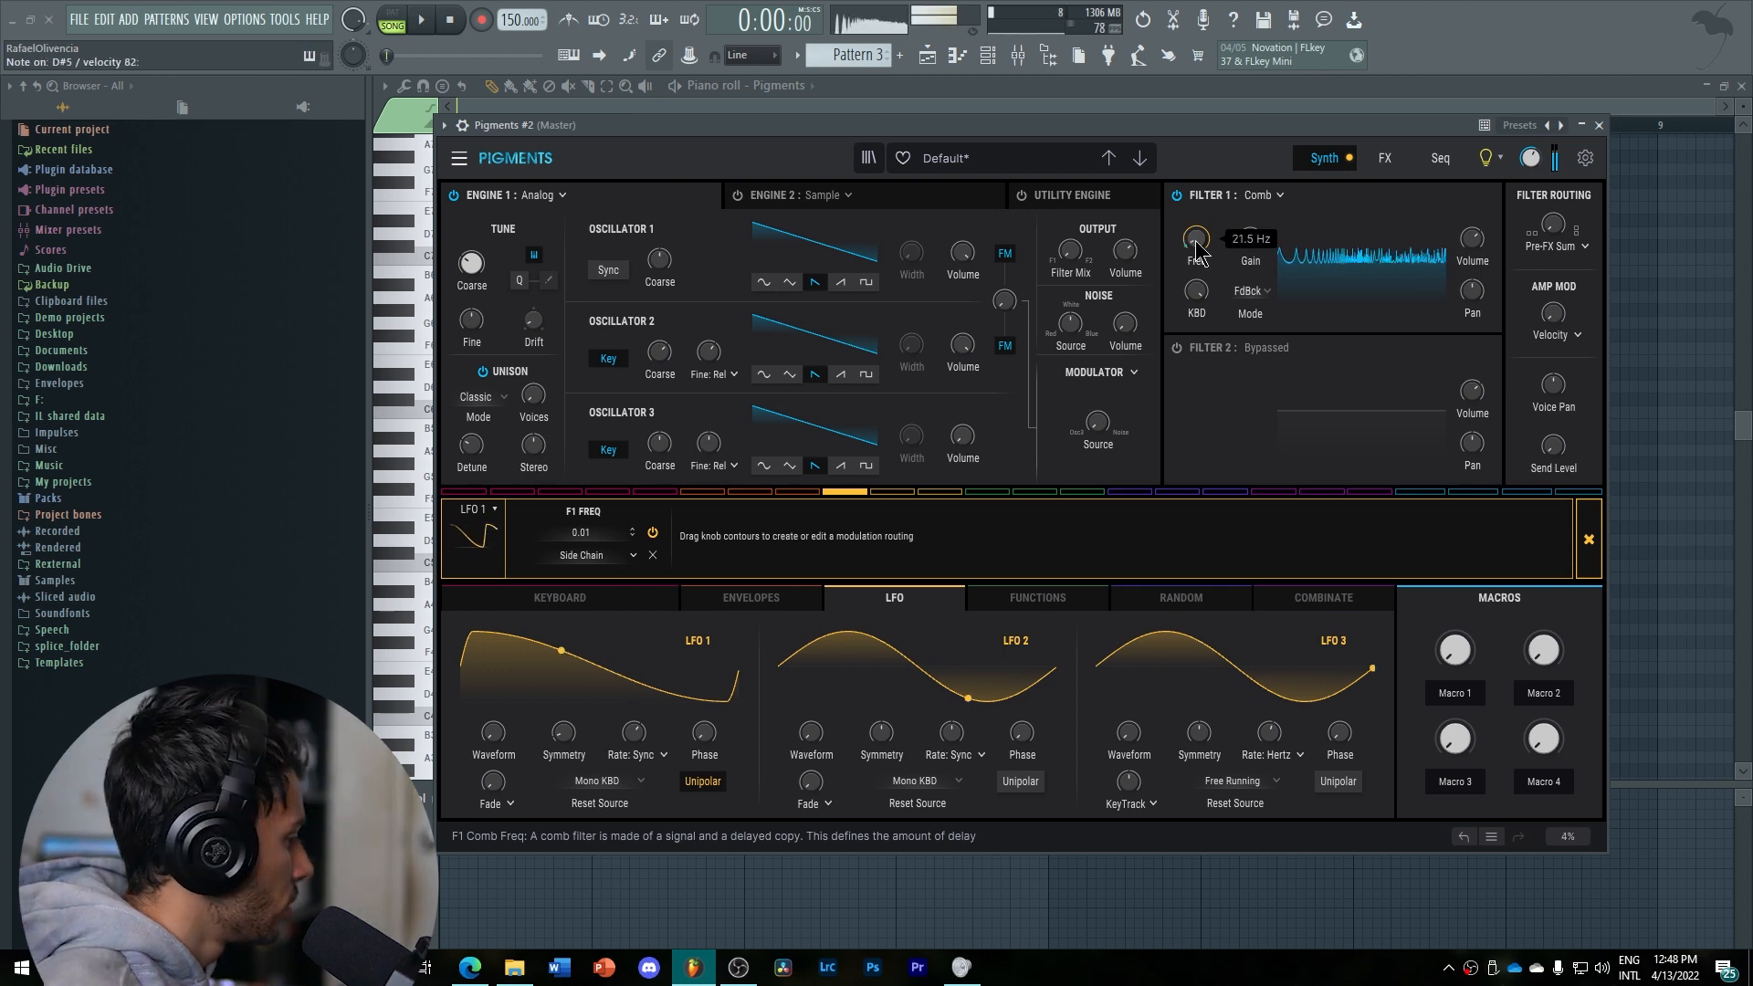
pyautogui.moveTo(1198, 253); pyautogui.dragTo(1199, 240)
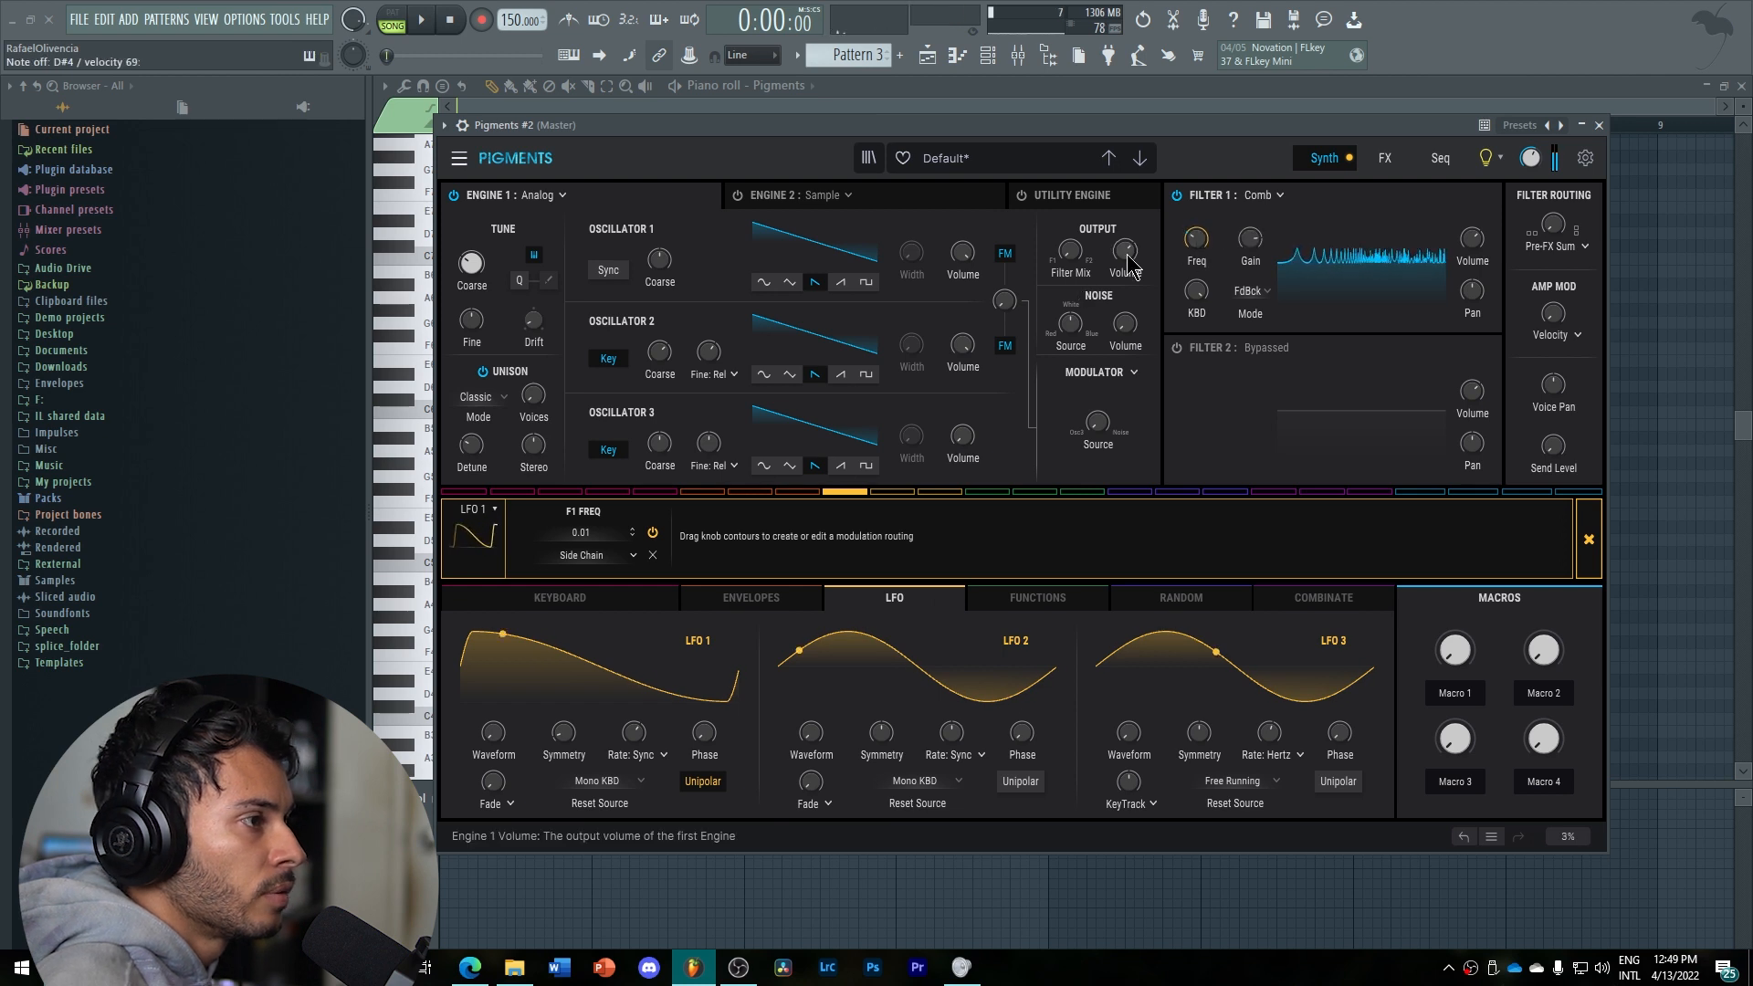
# Lower Engine 1's output volume to -70.0 dB and modulate it from LFO 1 by 0.70.
pyautogui.moveTo(1128, 253); pyautogui.dragTo(1127, 329)
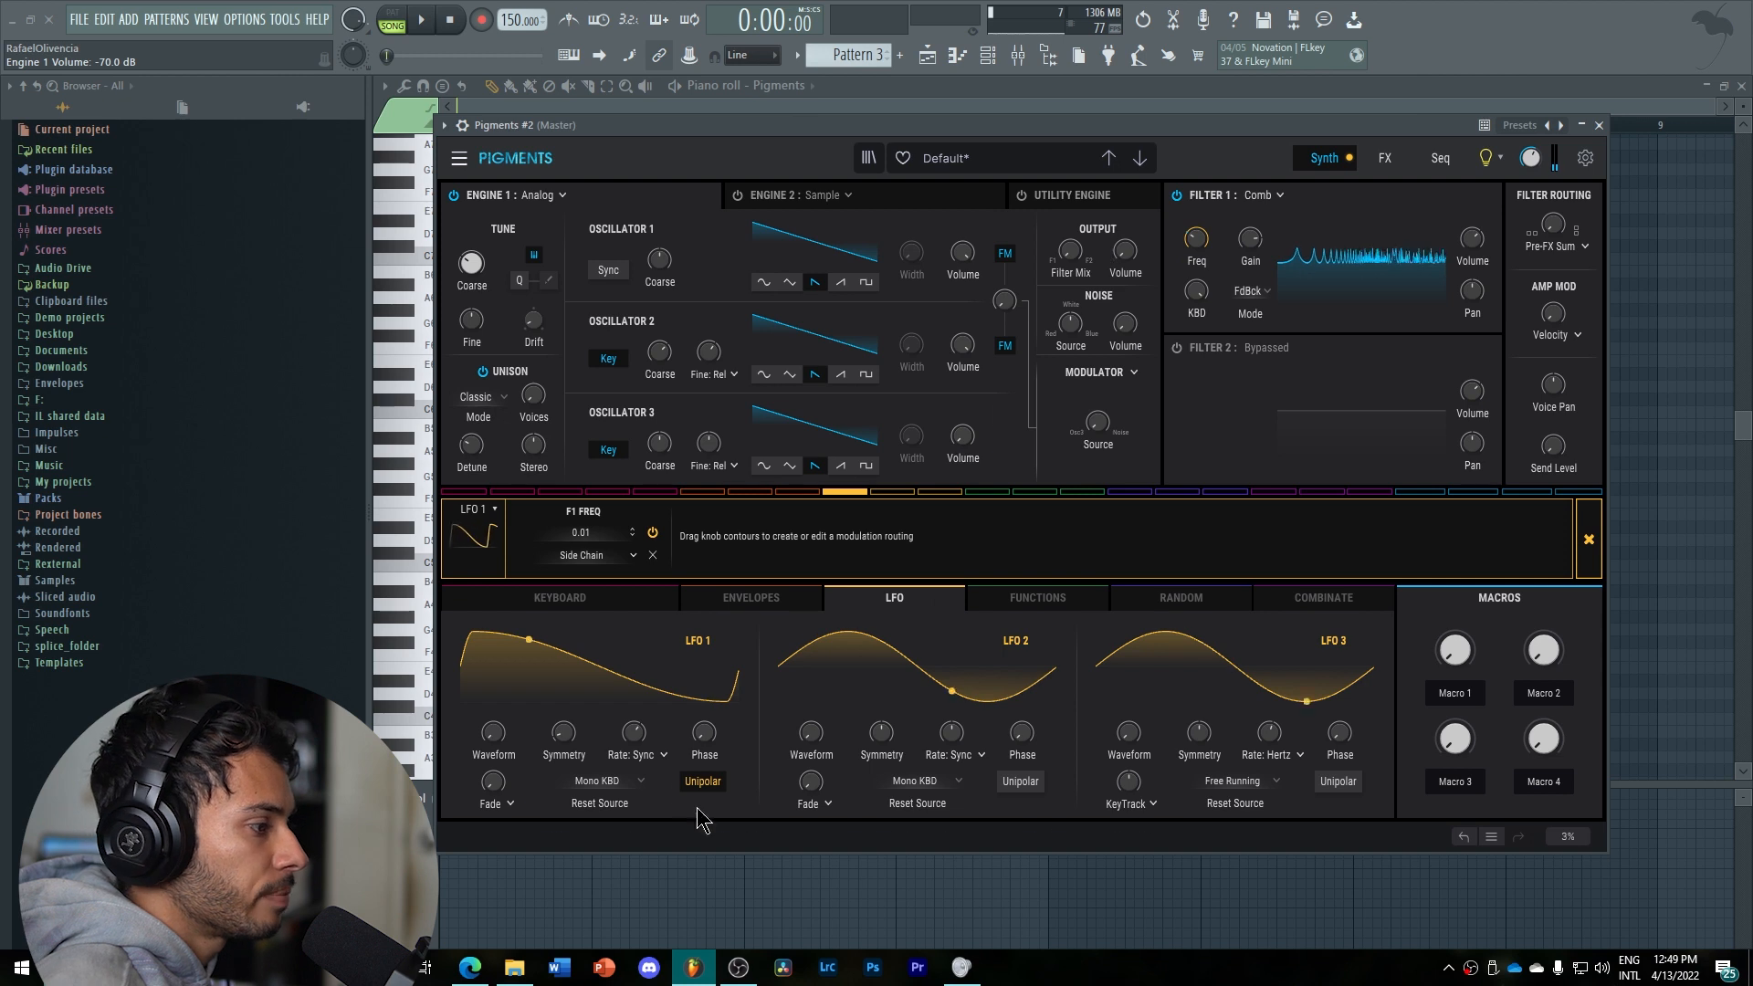
pyautogui.moveTo(1125, 243); pyautogui.dragTo(1125, 219)
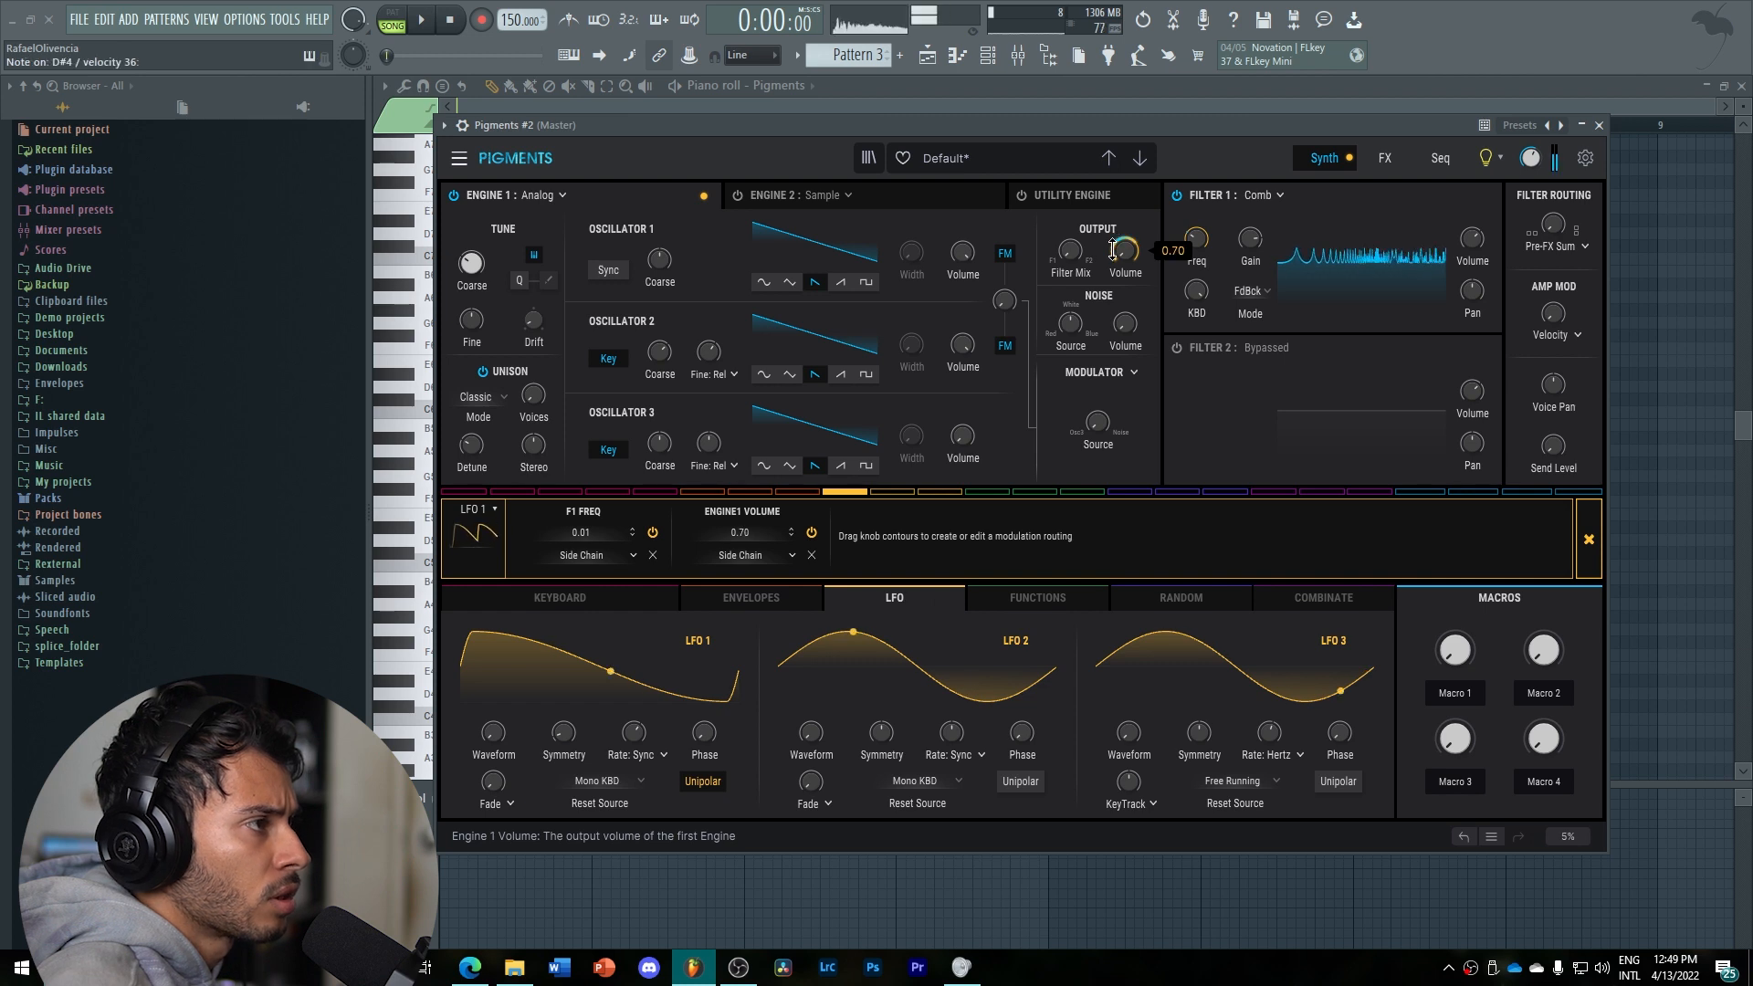
# Readjust Filter 1's comb frequency and raise Engine 1's noise volume to -27.0 dB.
pyautogui.moveTo(1206, 249); pyautogui.dragTo(1206, 257)
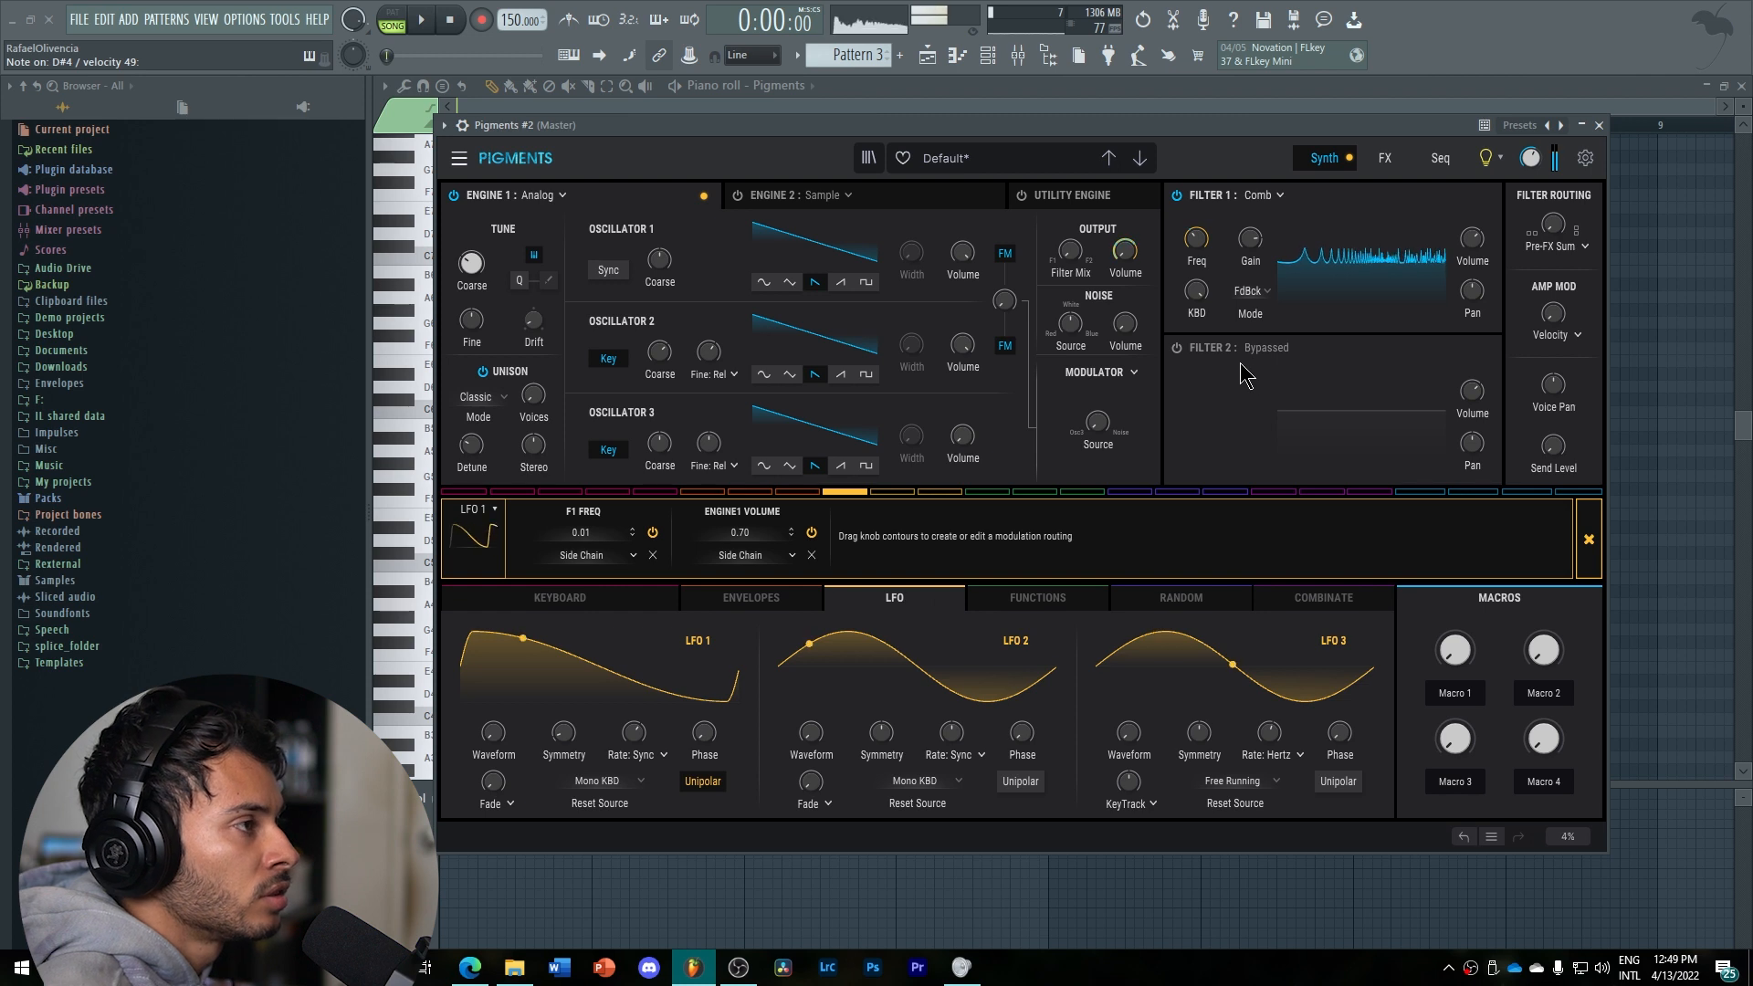
pyautogui.moveTo(1133, 347)
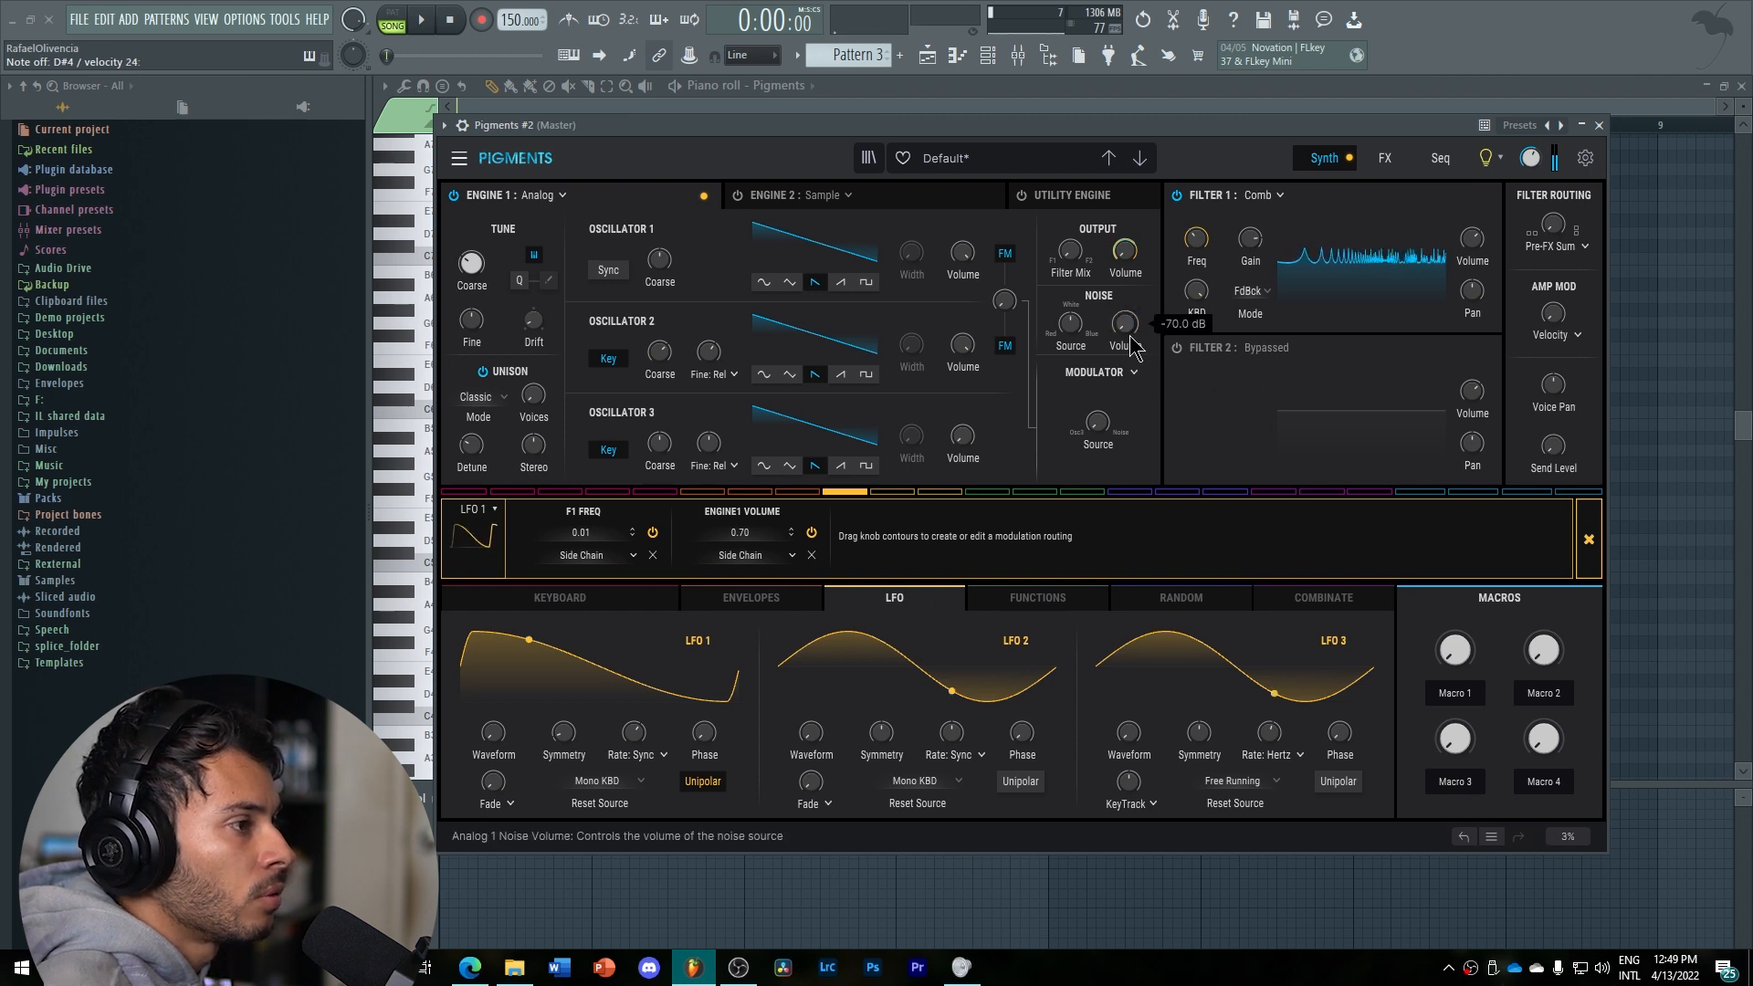
pyautogui.moveTo(1133, 342); pyautogui.dragTo(1132, 315)
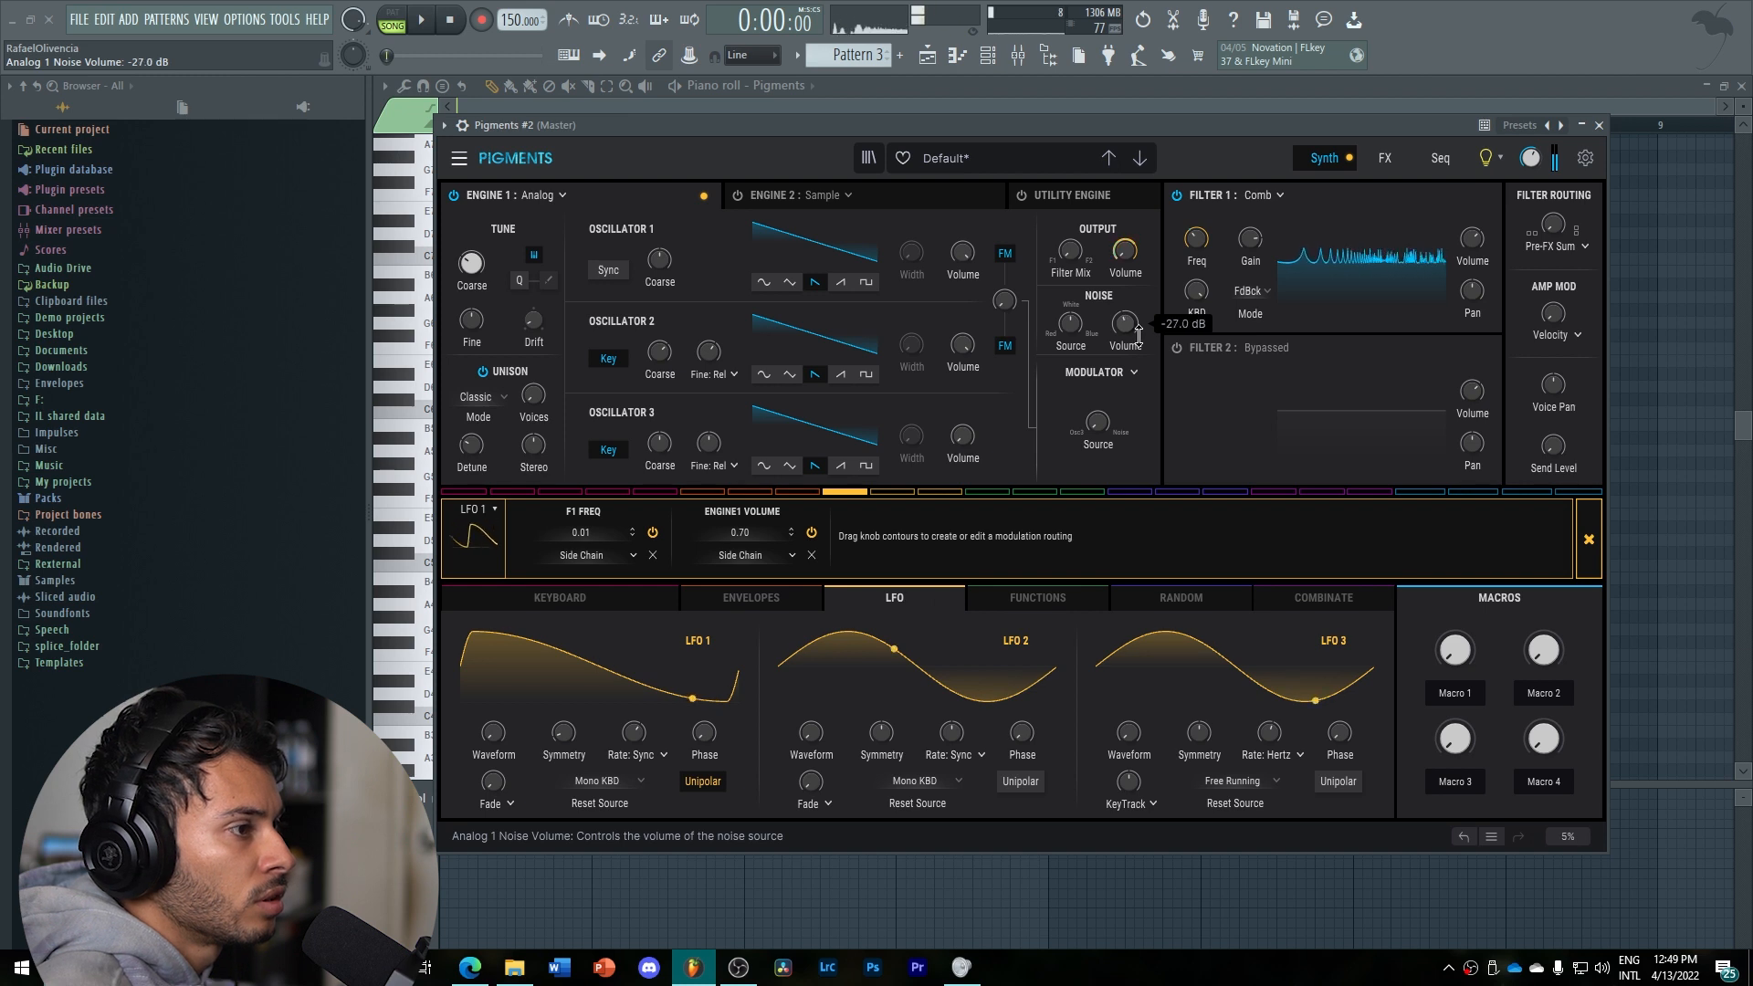
# Enable Filter 2 as a MultiMode HP24 high-pass with raised resonance and a cutoff of 131 Hz.
pyautogui.click(1178, 349)
pyautogui.click(1282, 348)
pyautogui.click(1328, 348)
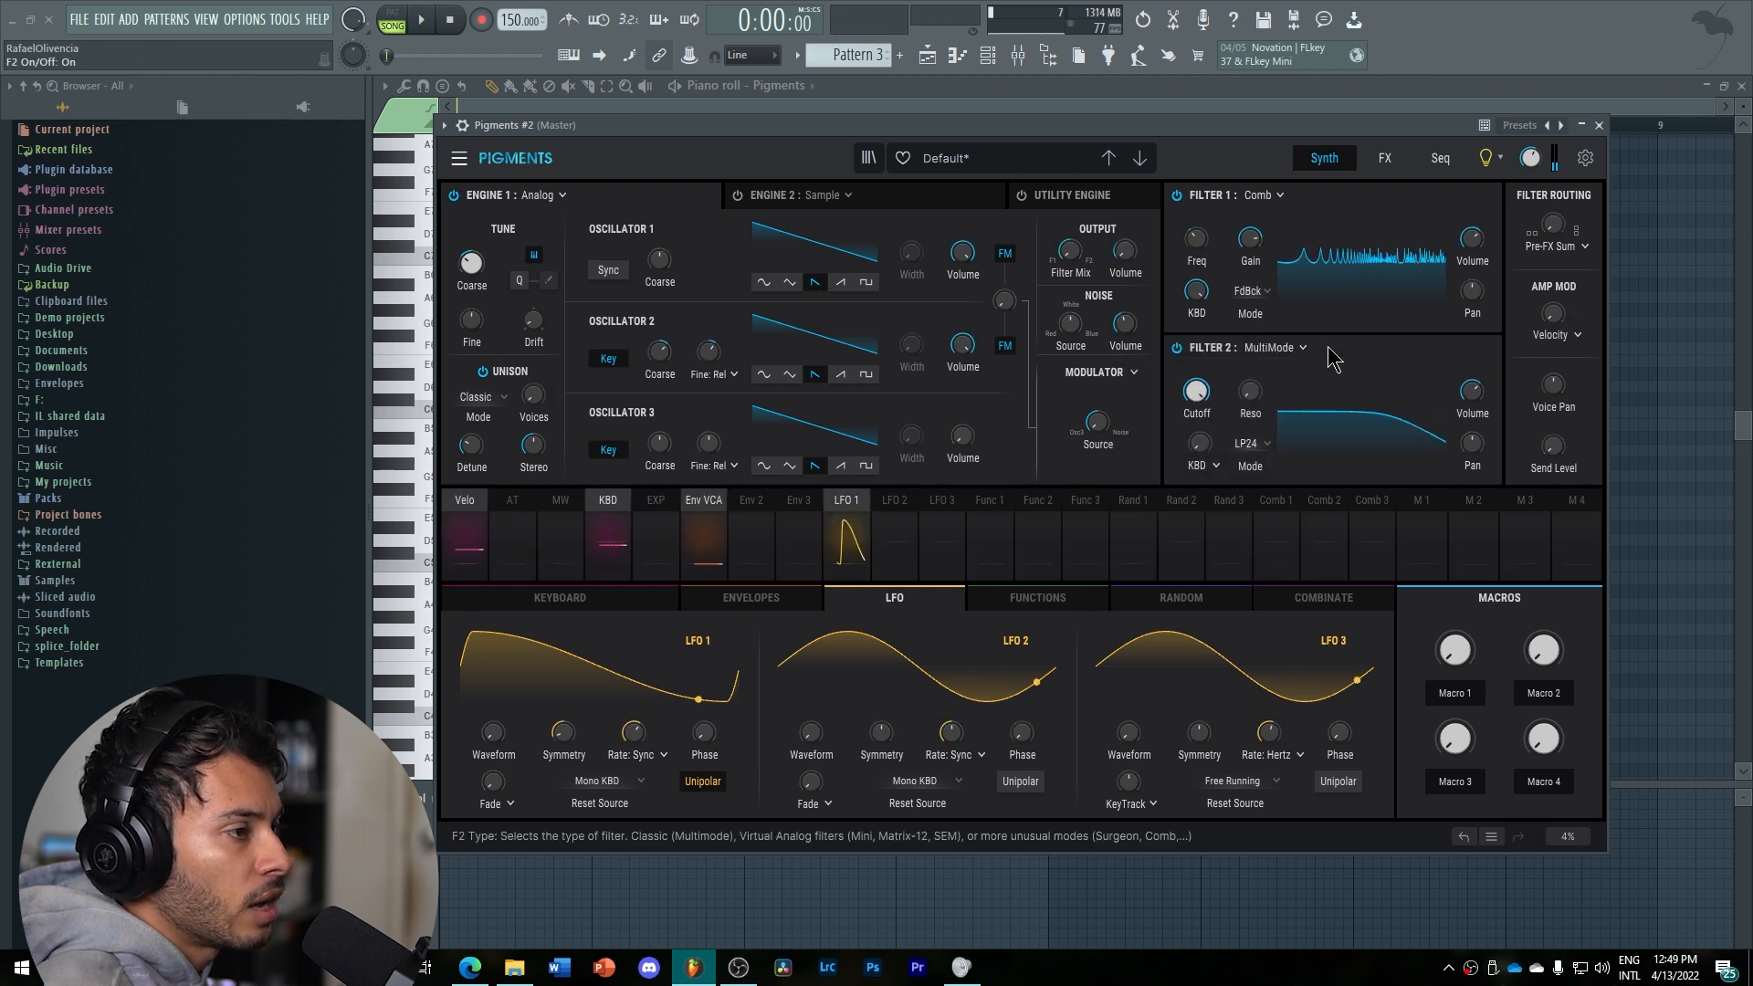
pyautogui.click(1254, 443)
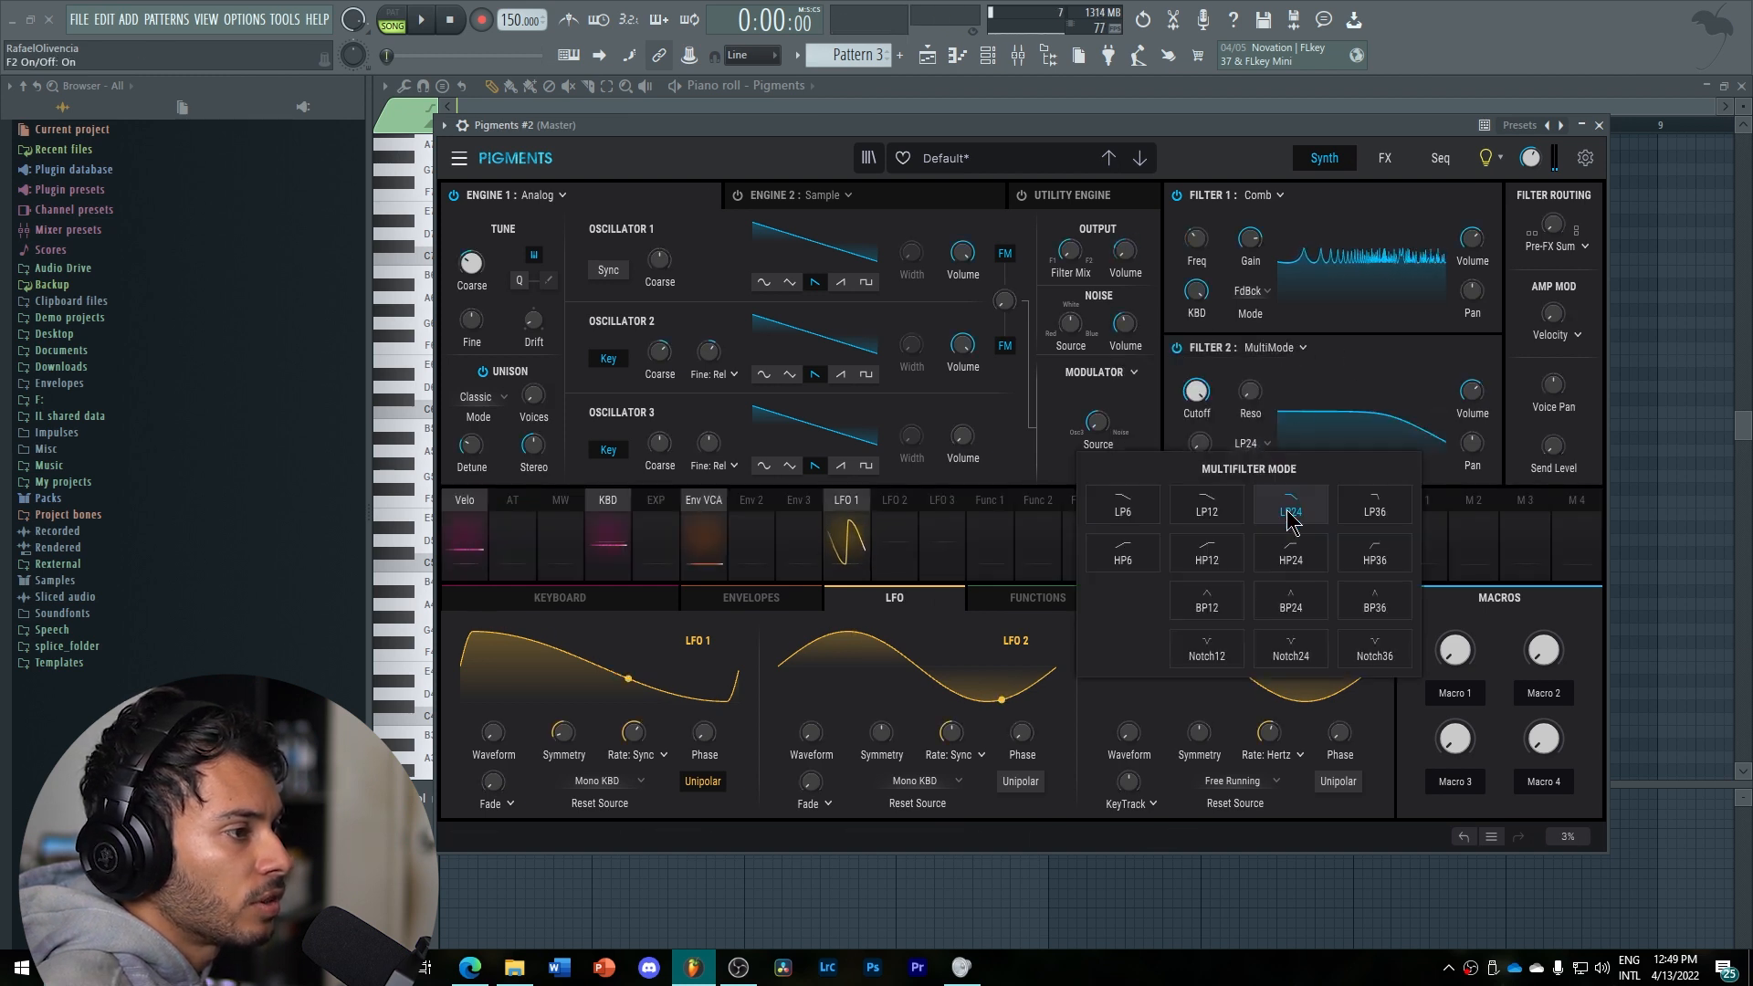
pyautogui.click(1272, 559)
pyautogui.moveTo(1250, 392); pyautogui.dragTo(1196, 542)
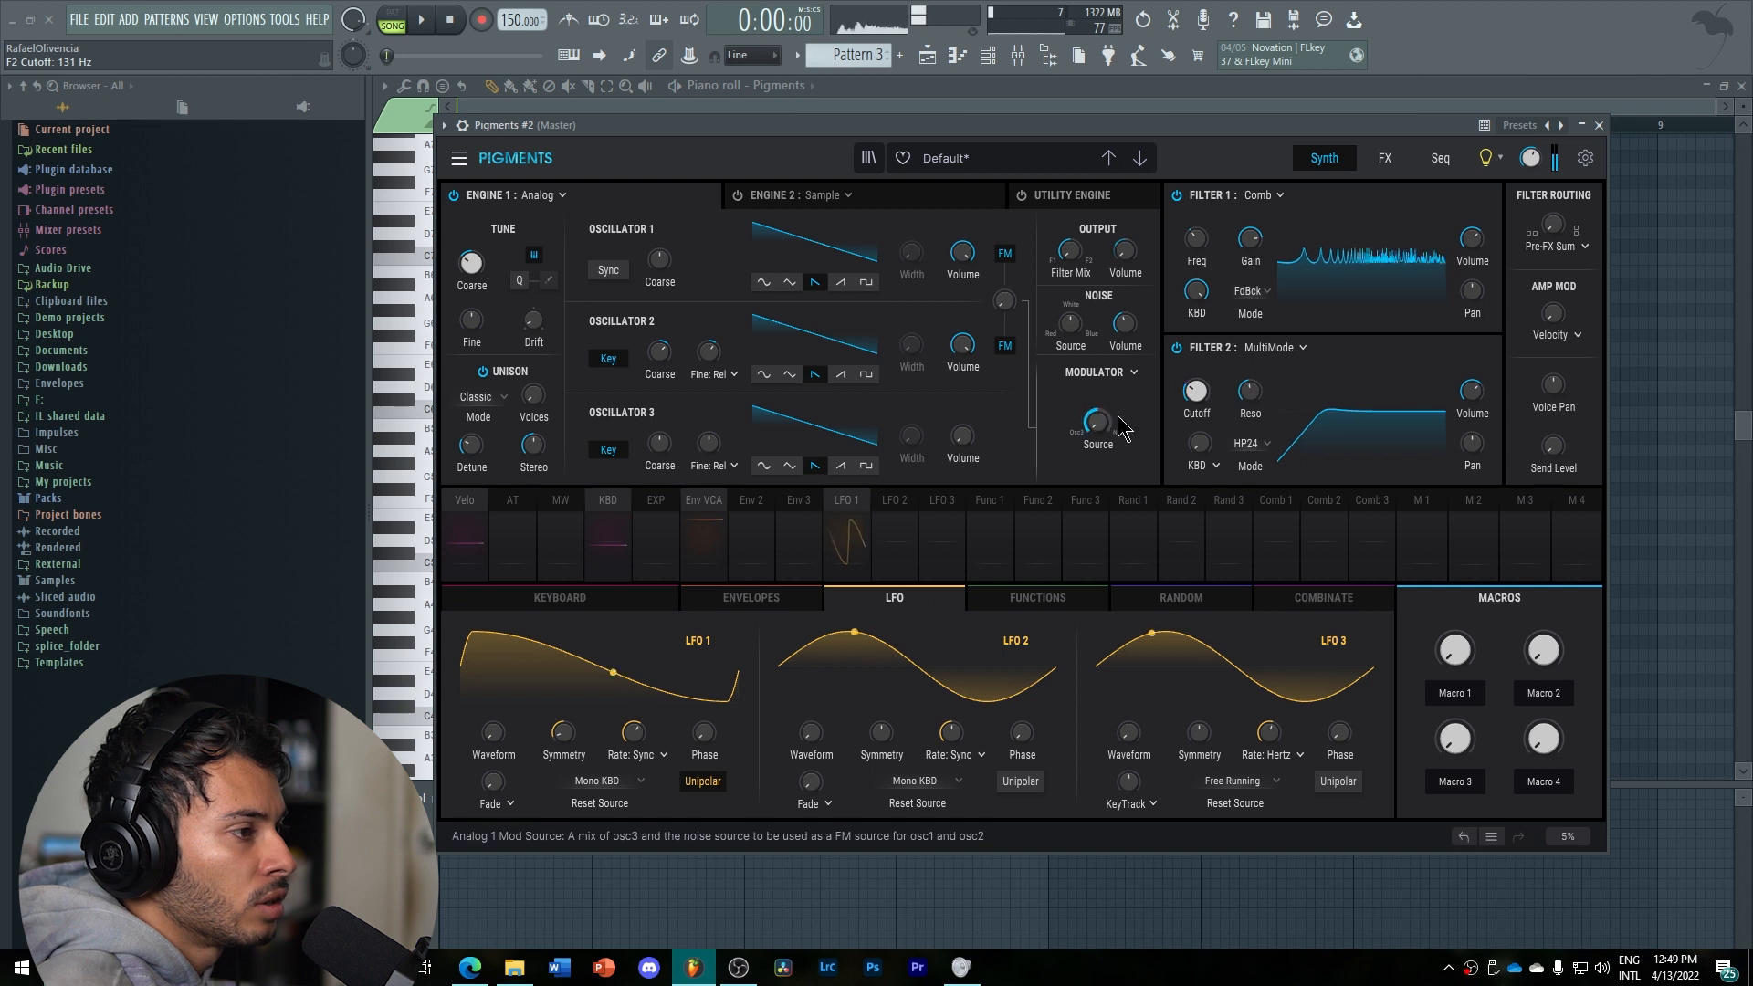
# Modulate Filter 2's cutoff from LFO 1 by 0.20 and reduce LFO 1's symmetry to 0.
pyautogui.click(848, 537)
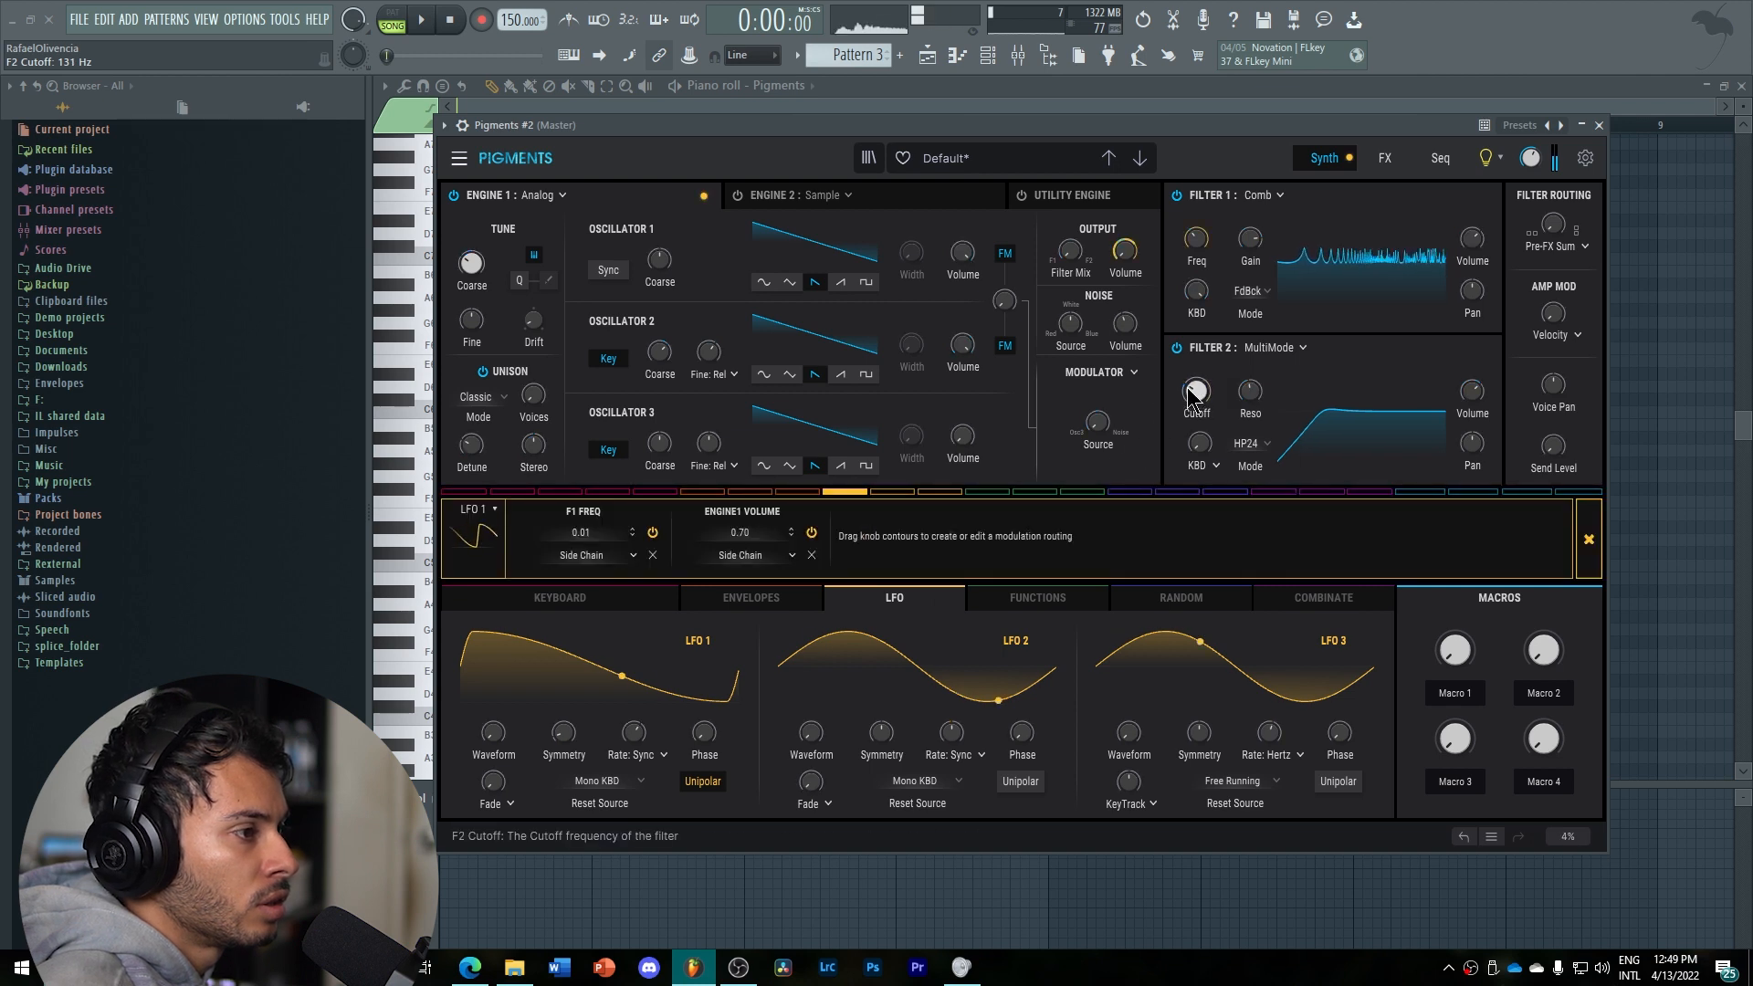
pyautogui.moveTo(1191, 394); pyautogui.dragTo(1192, 375)
pyautogui.moveTo(561, 733); pyautogui.dragTo(561, 757)
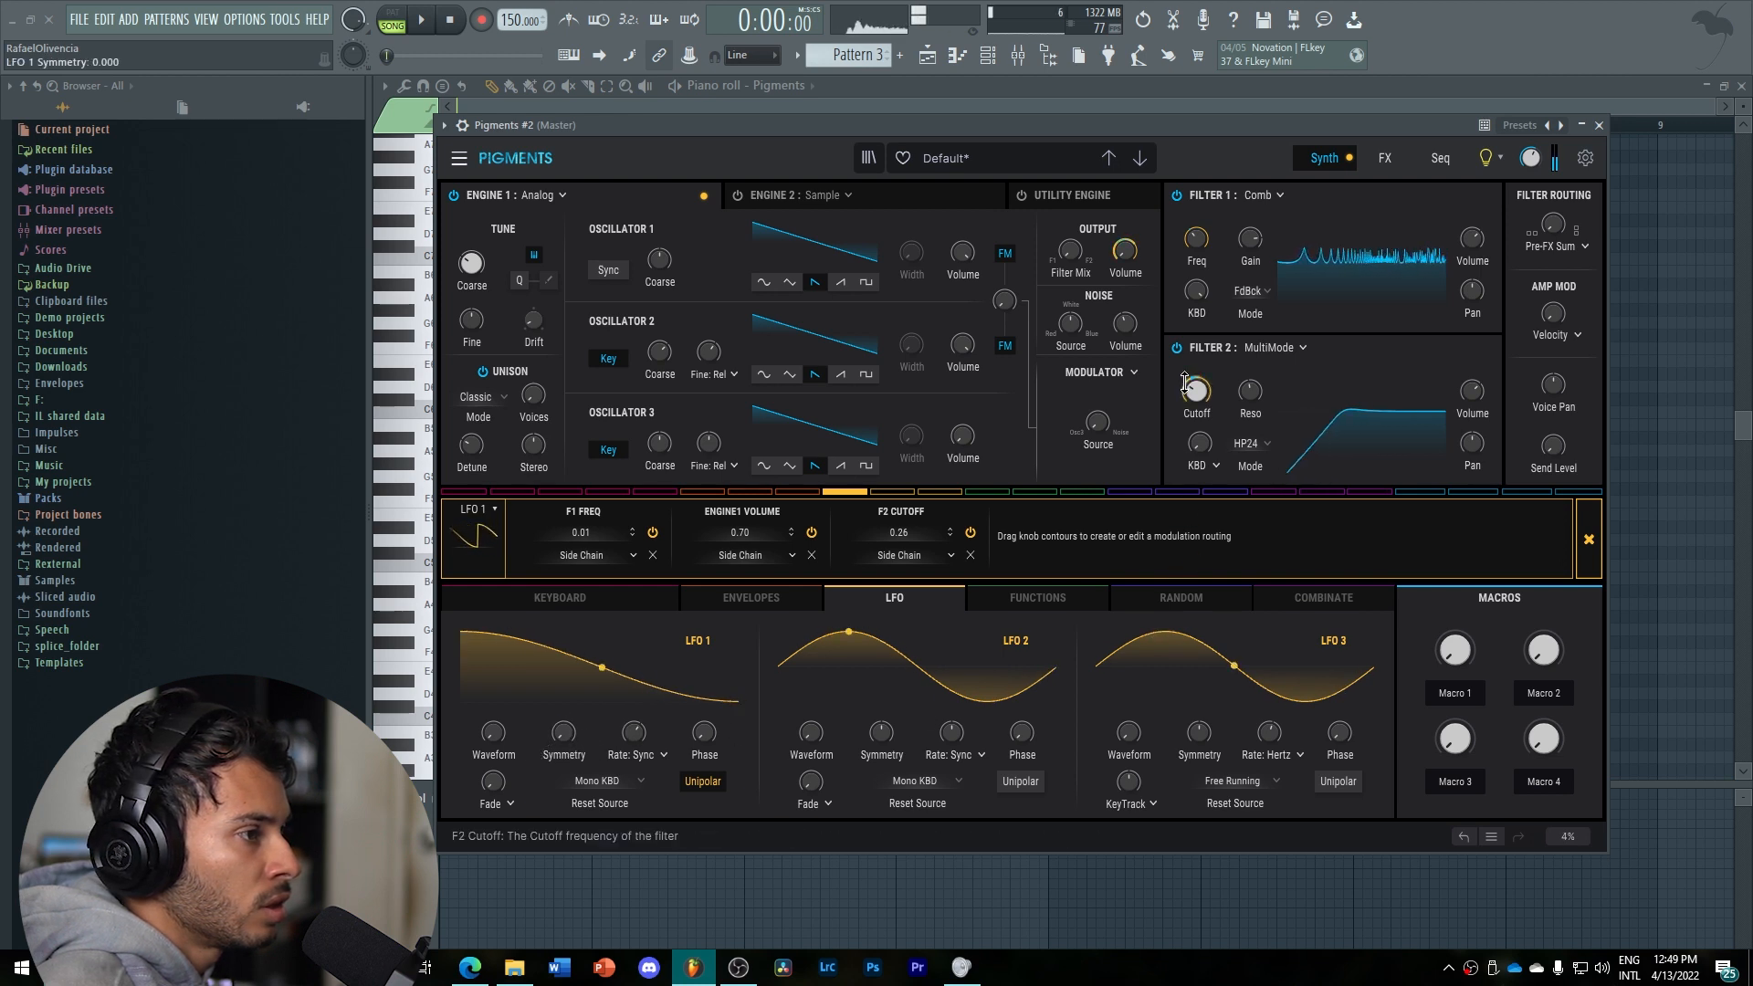
pyautogui.moveTo(1193, 371); pyautogui.dragTo(1192, 375)
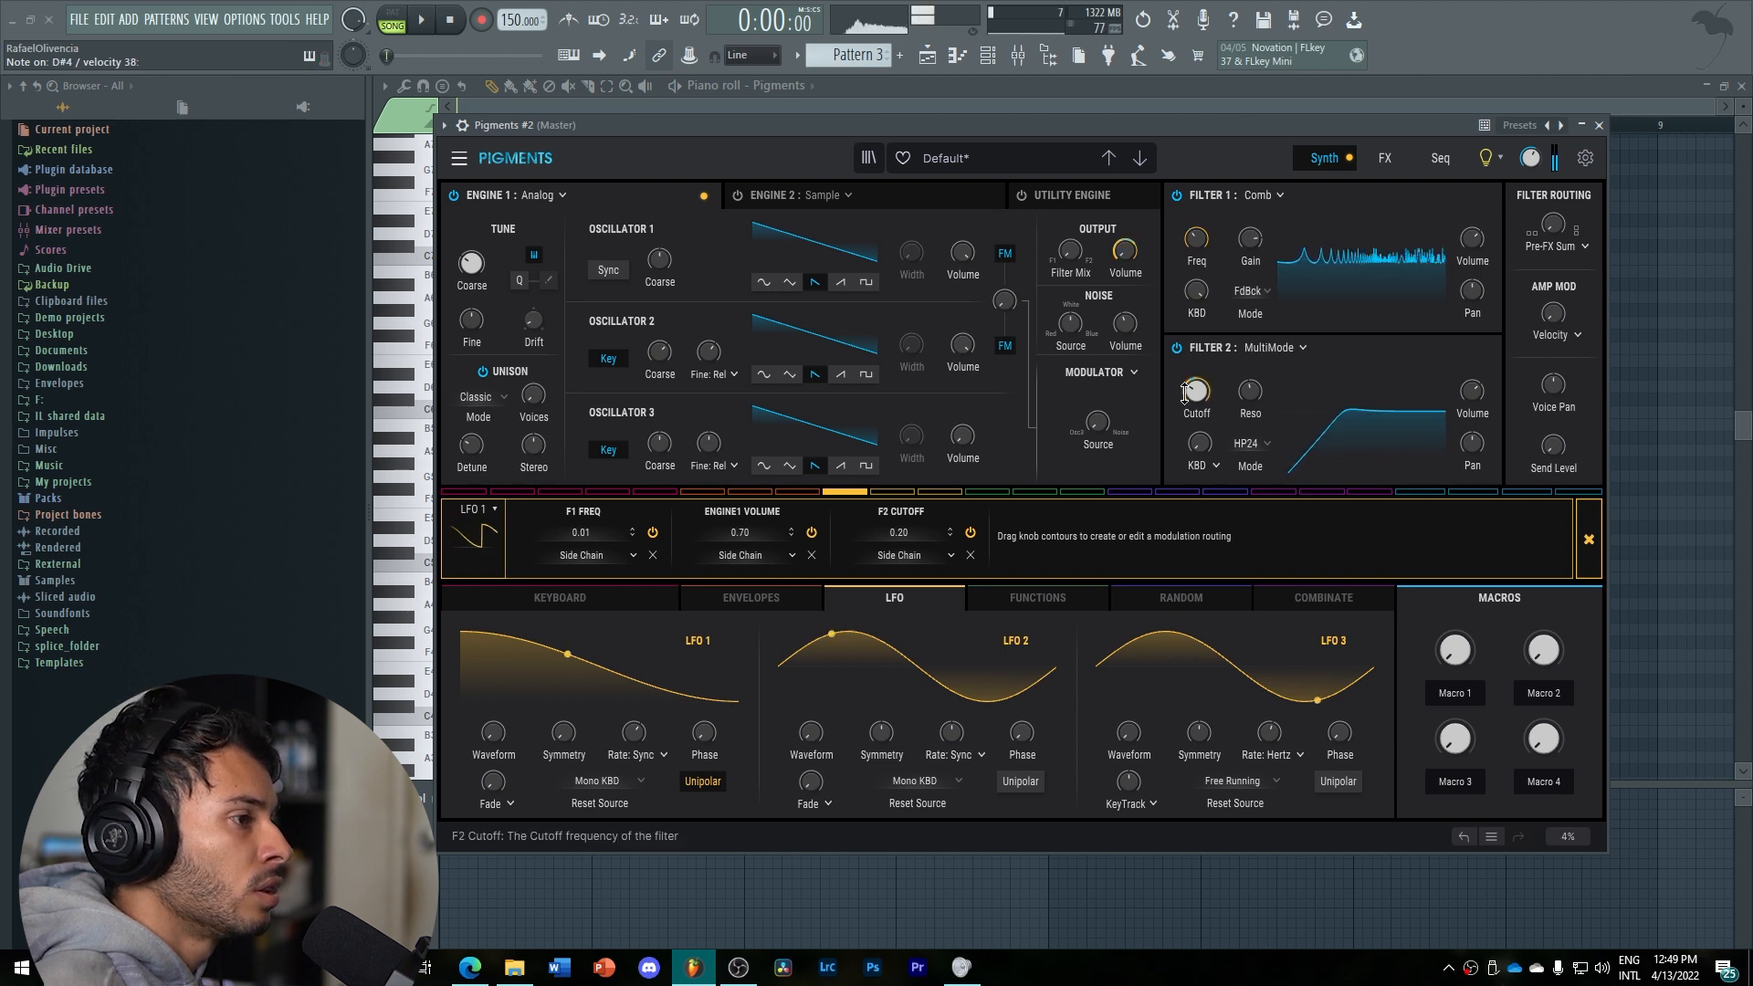
pyautogui.moveTo(1197, 391)
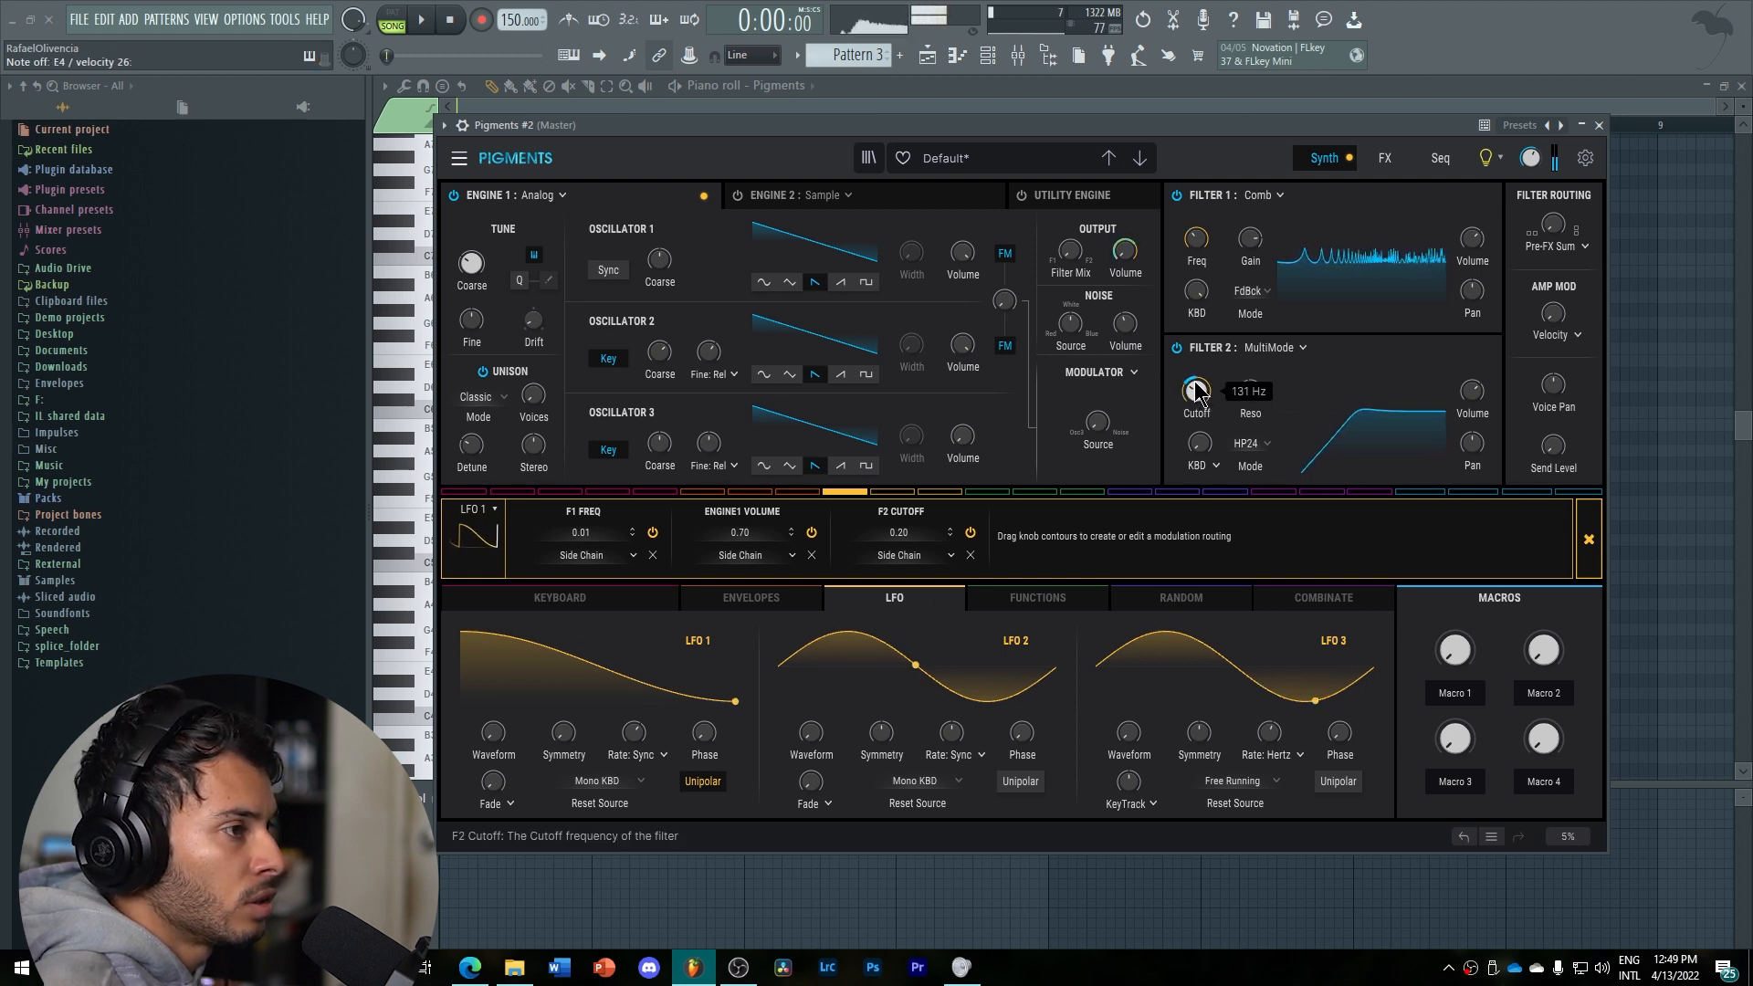
# Modulate Filter 1's comb gain from LFO 1 by 0.40 and switch on the Utility Engine.
pyautogui.moveTo(1250, 238); pyautogui.dragTo(1244, 218)
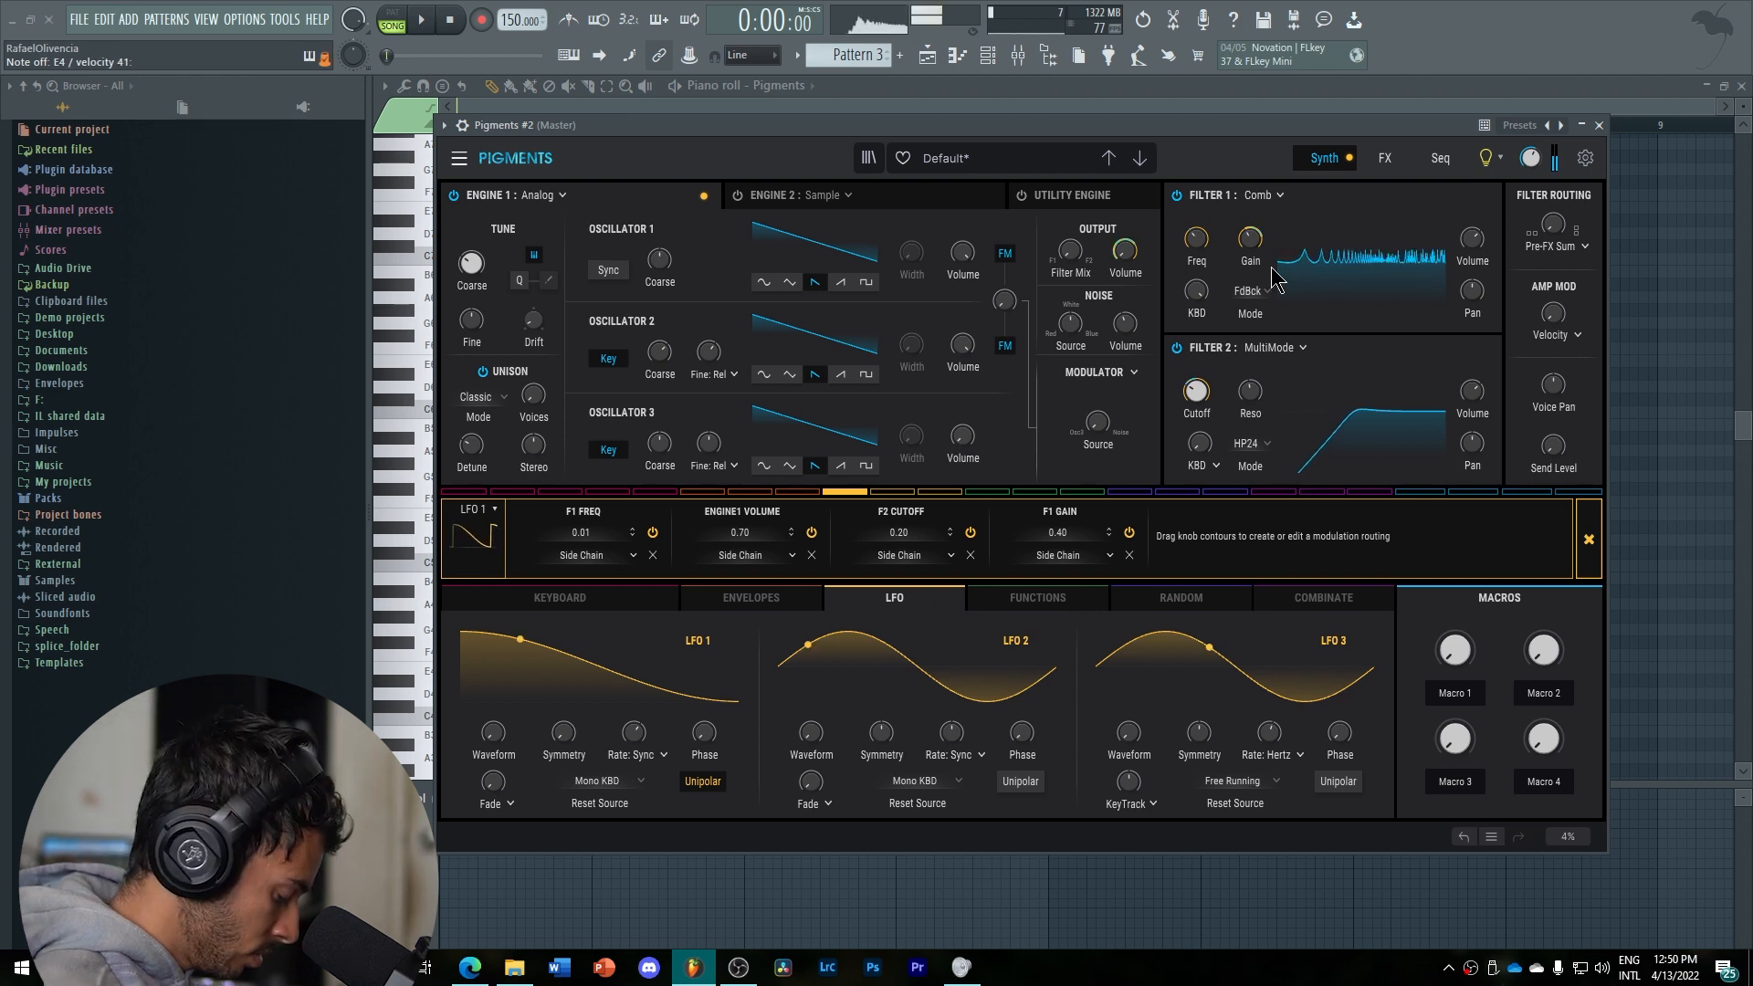
pyautogui.click(1081, 197)
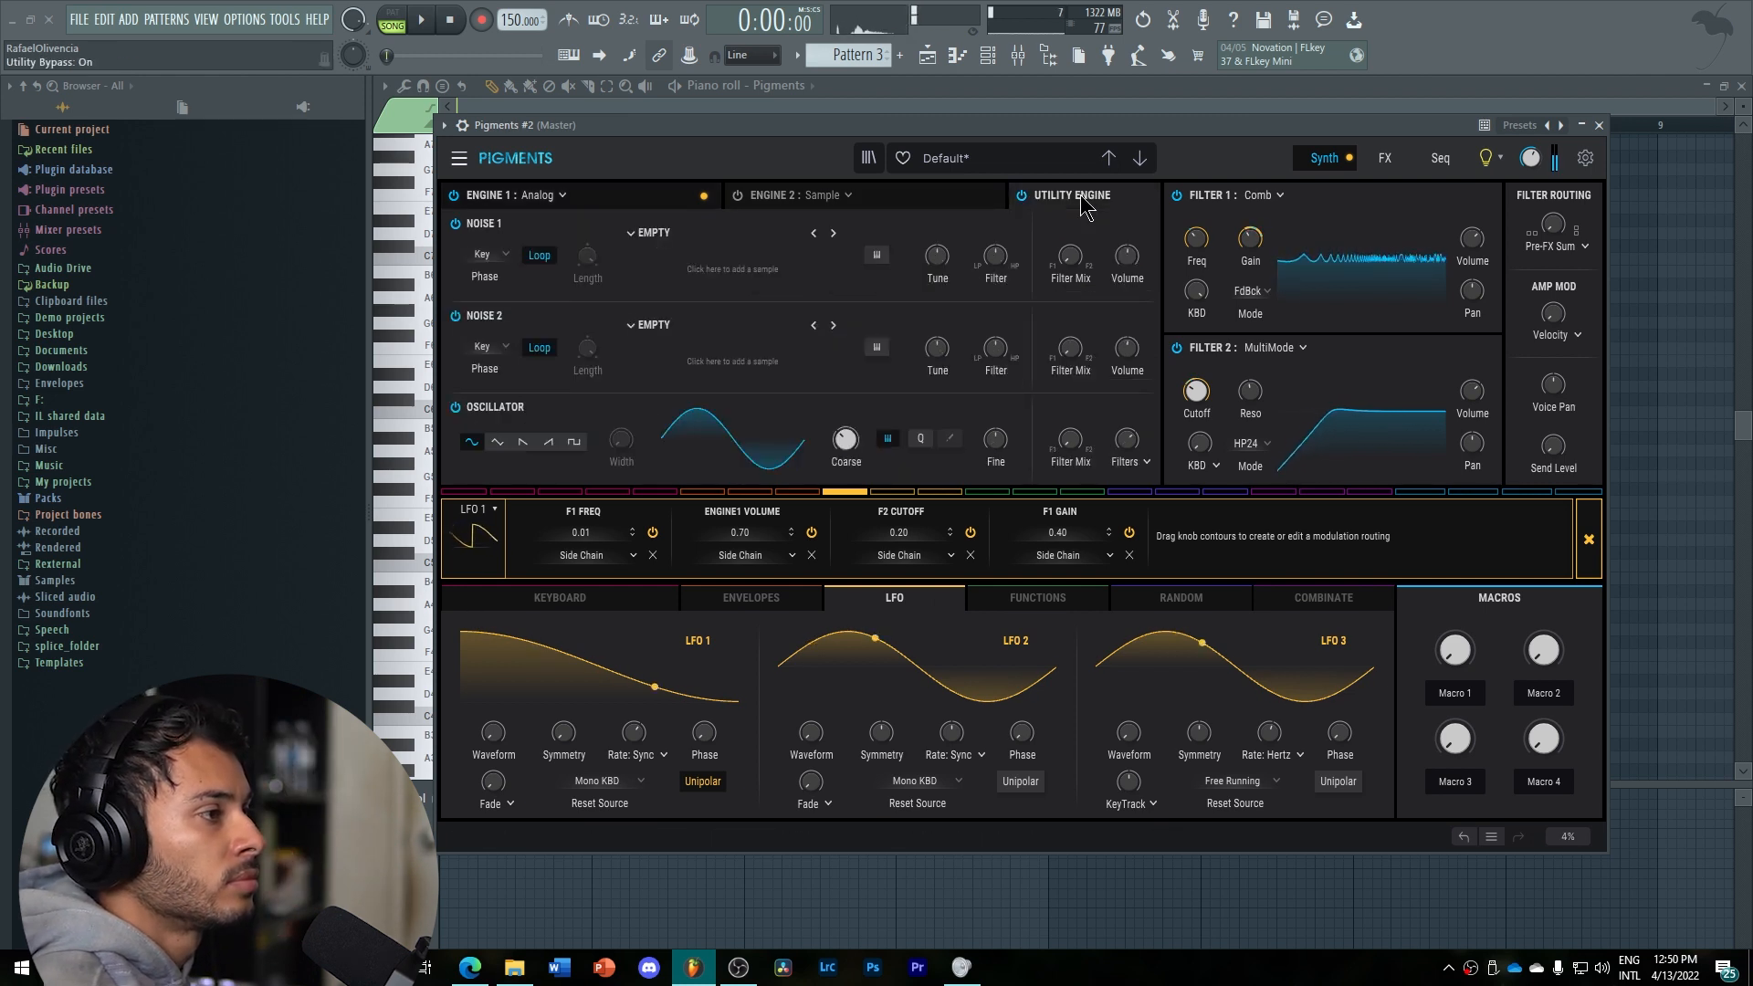
# Route the Utility Engine's oscillator to Direct Out, give it a triangle waveform and set its coarse pitch to -24 semitones.
pyautogui.click(1144, 466)
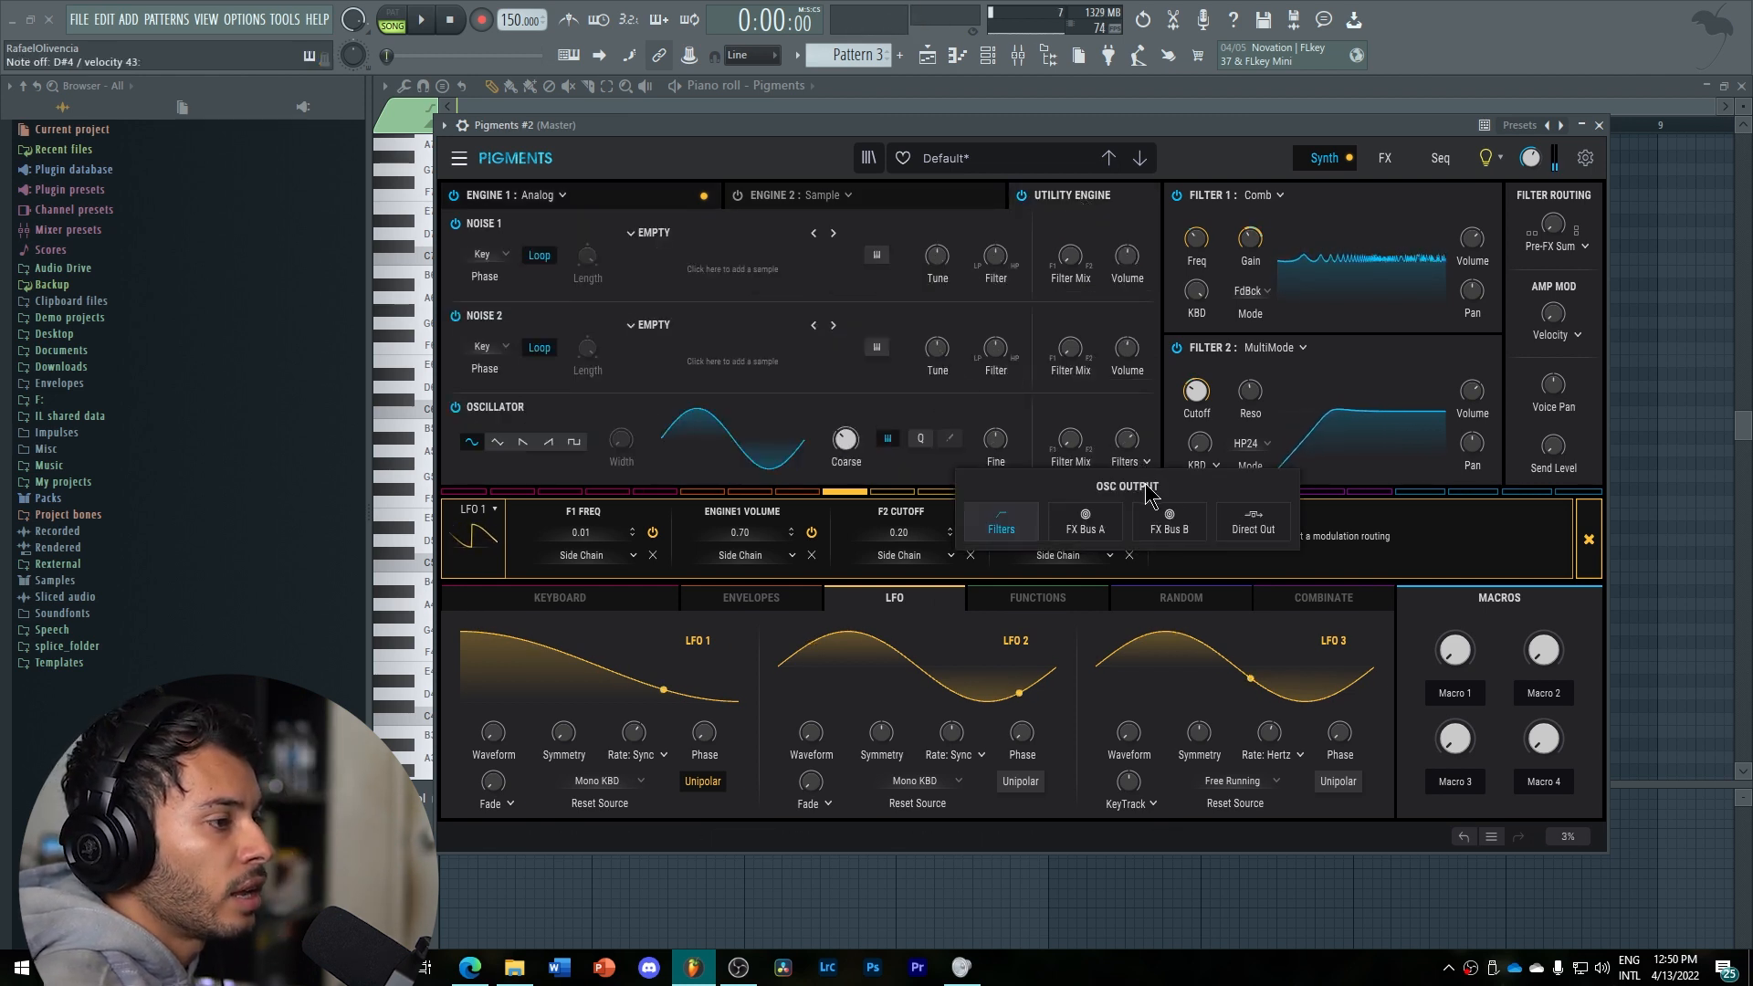
pyautogui.click(1249, 522)
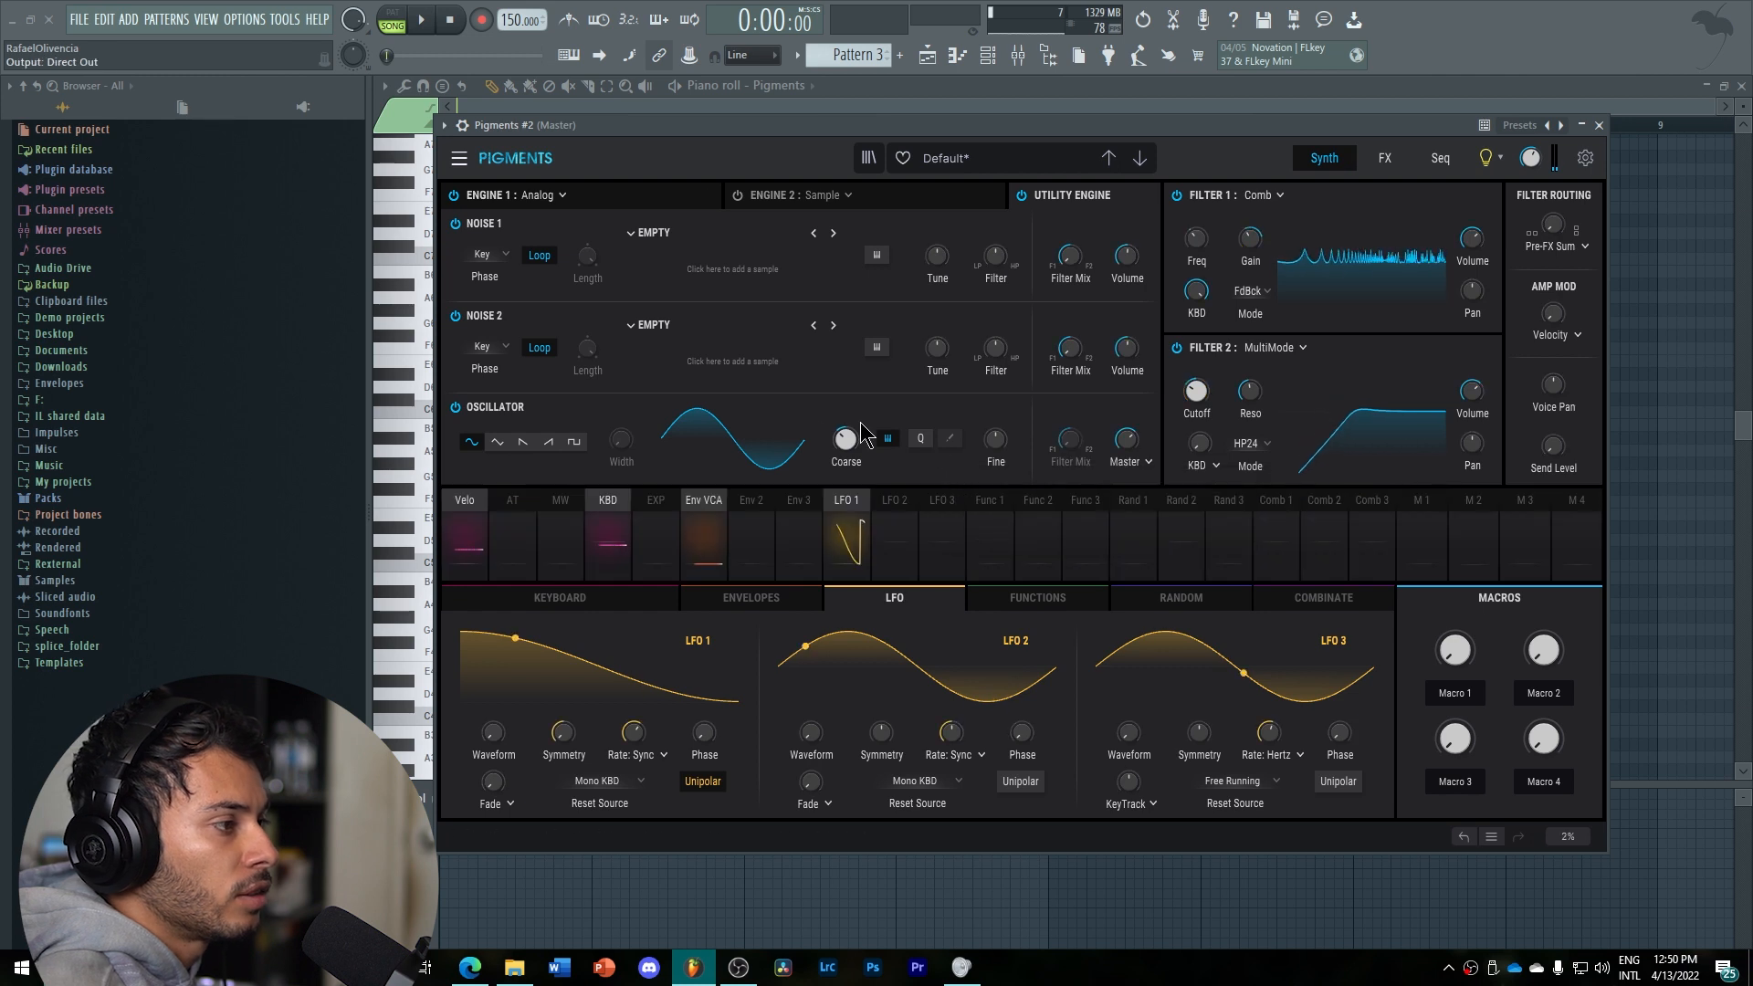
pyautogui.click(496, 442)
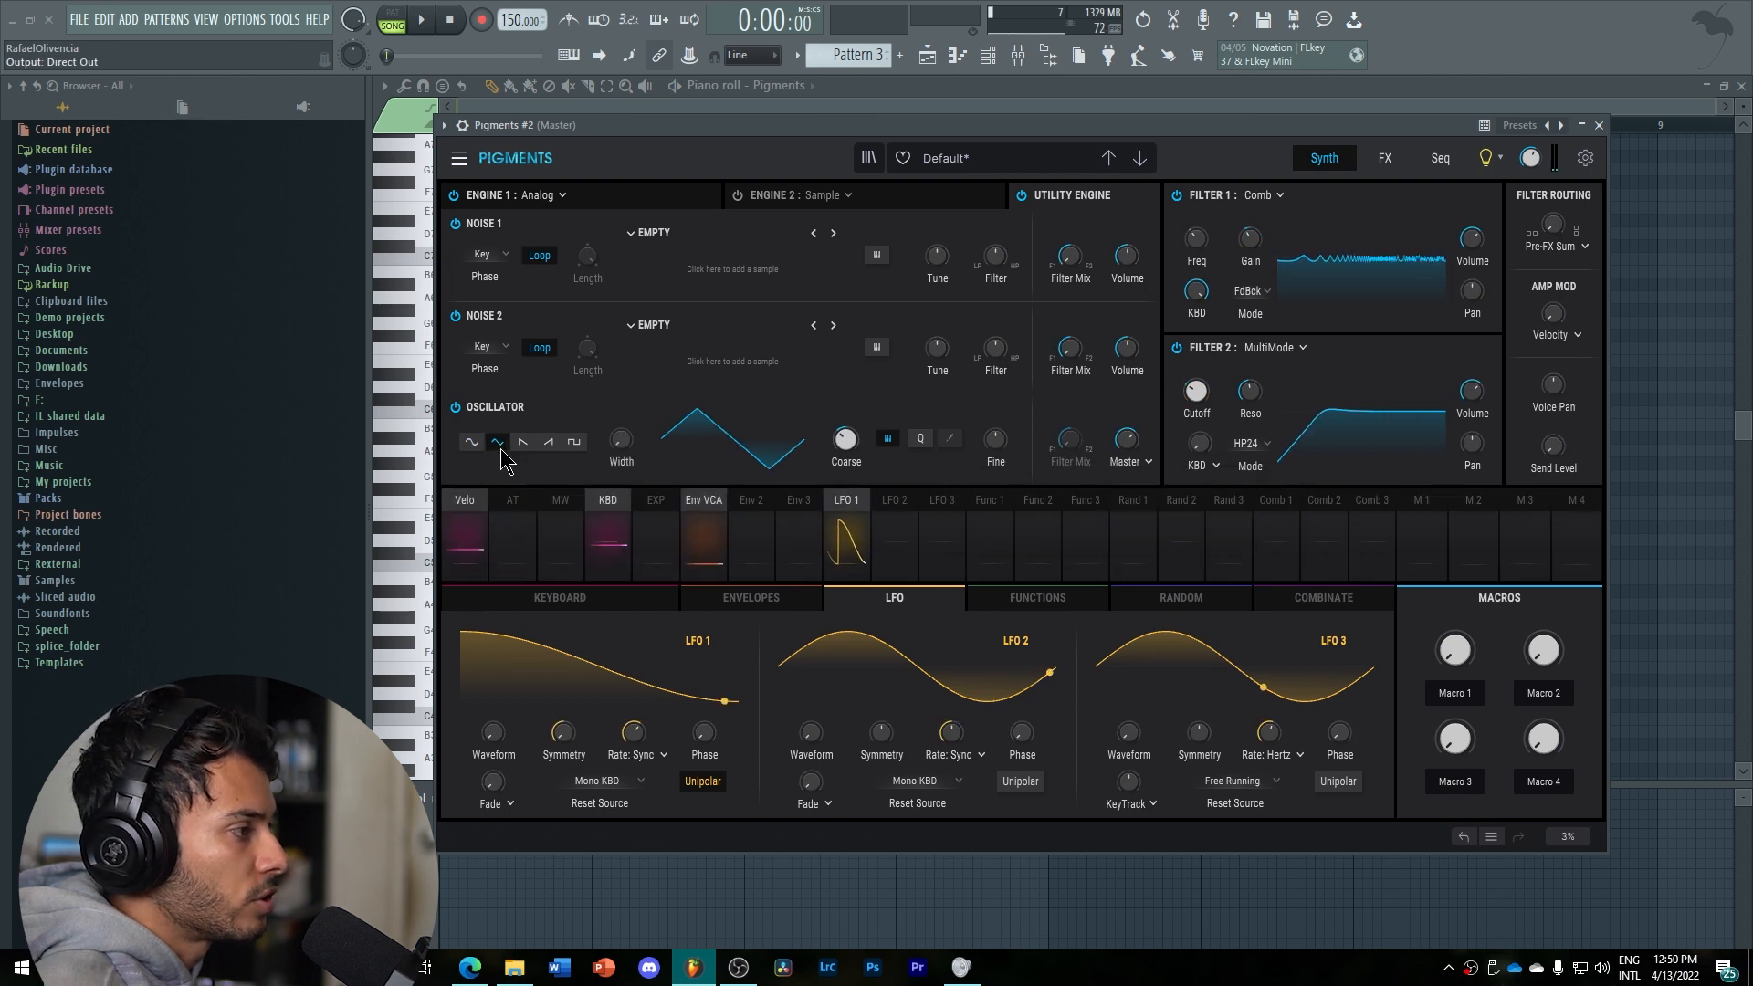
pyautogui.click(1148, 465)
pyautogui.click(1237, 536)
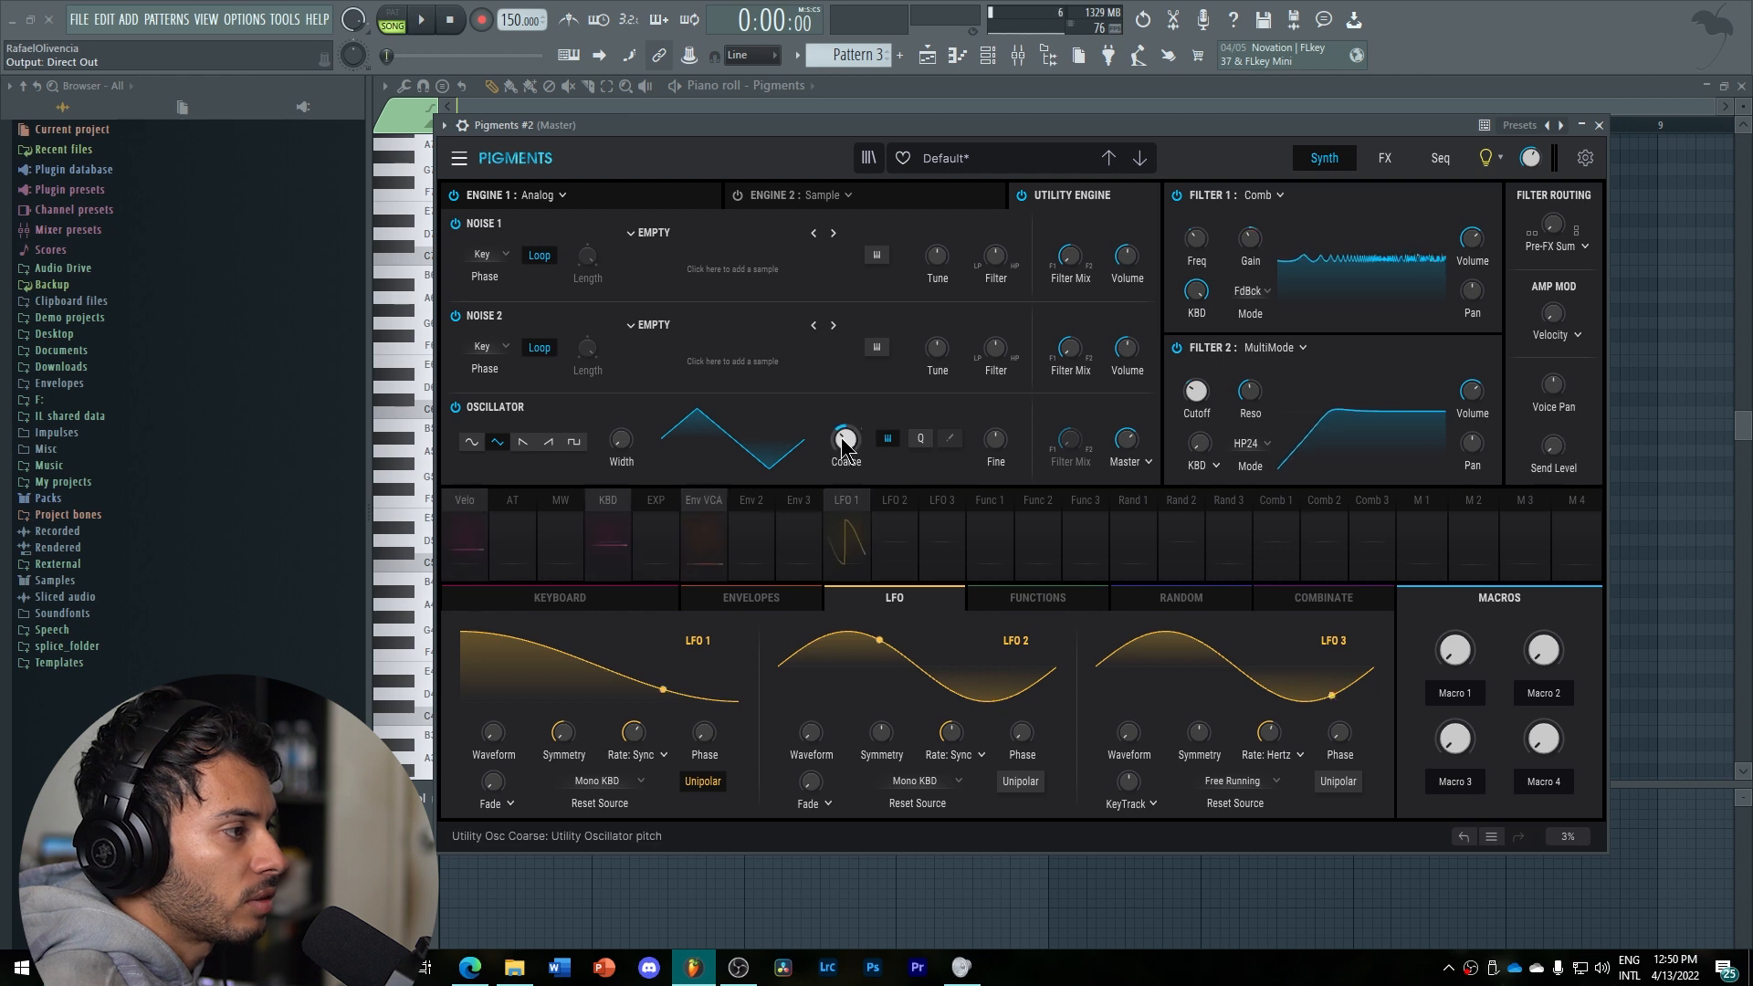
pyautogui.moveTo(845, 439); pyautogui.dragTo(846, 511)
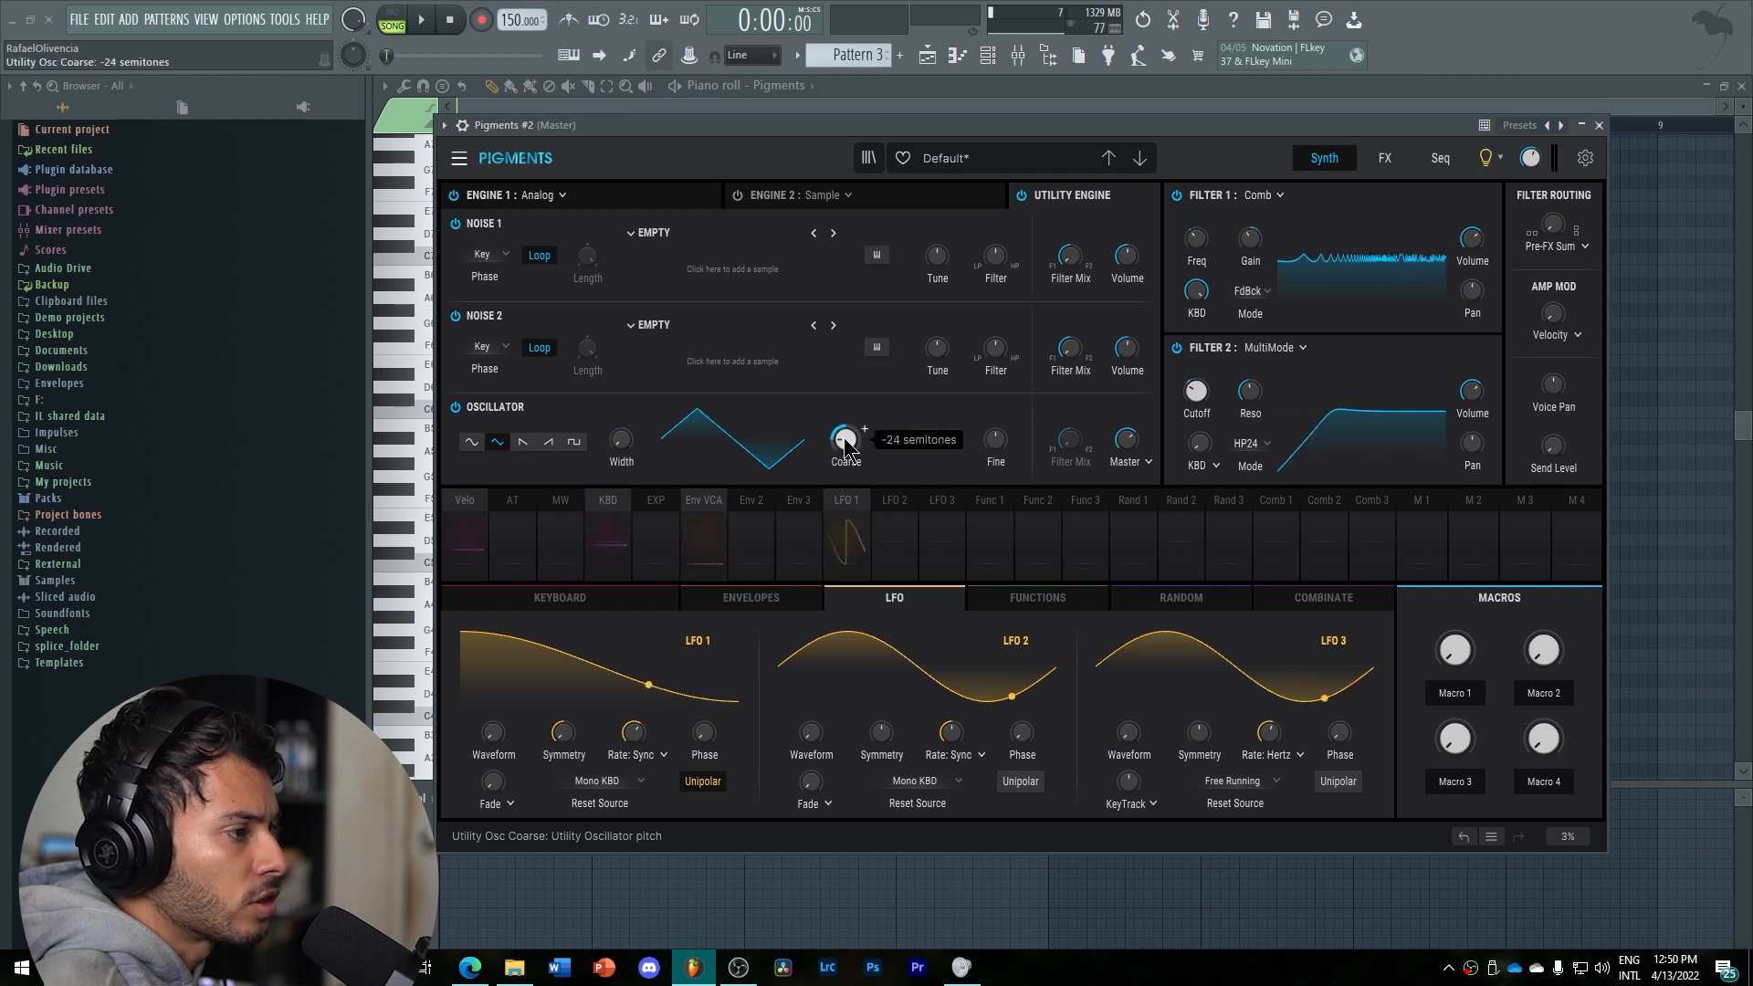
# Lower the utility oscillator's volume to -70.0 dB and modulate it from LFO 1 by 0.70.
pyautogui.moveTo(1133, 451)
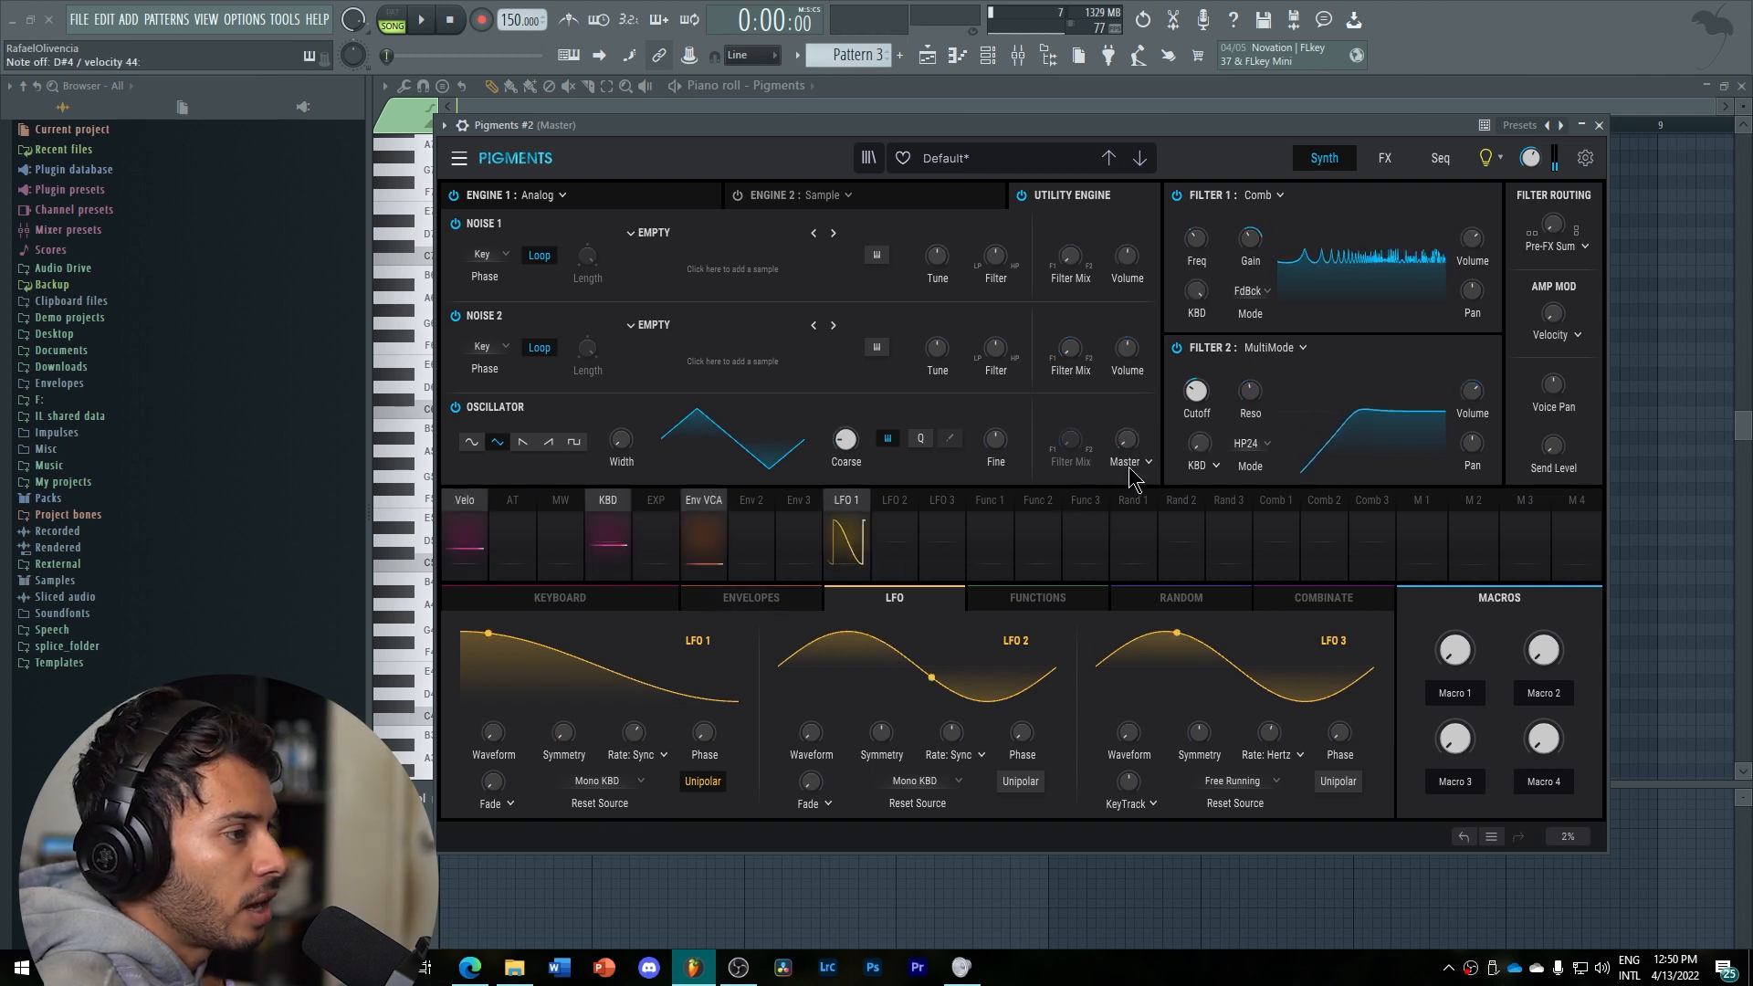
pyautogui.click(1126, 433)
pyautogui.click(849, 539)
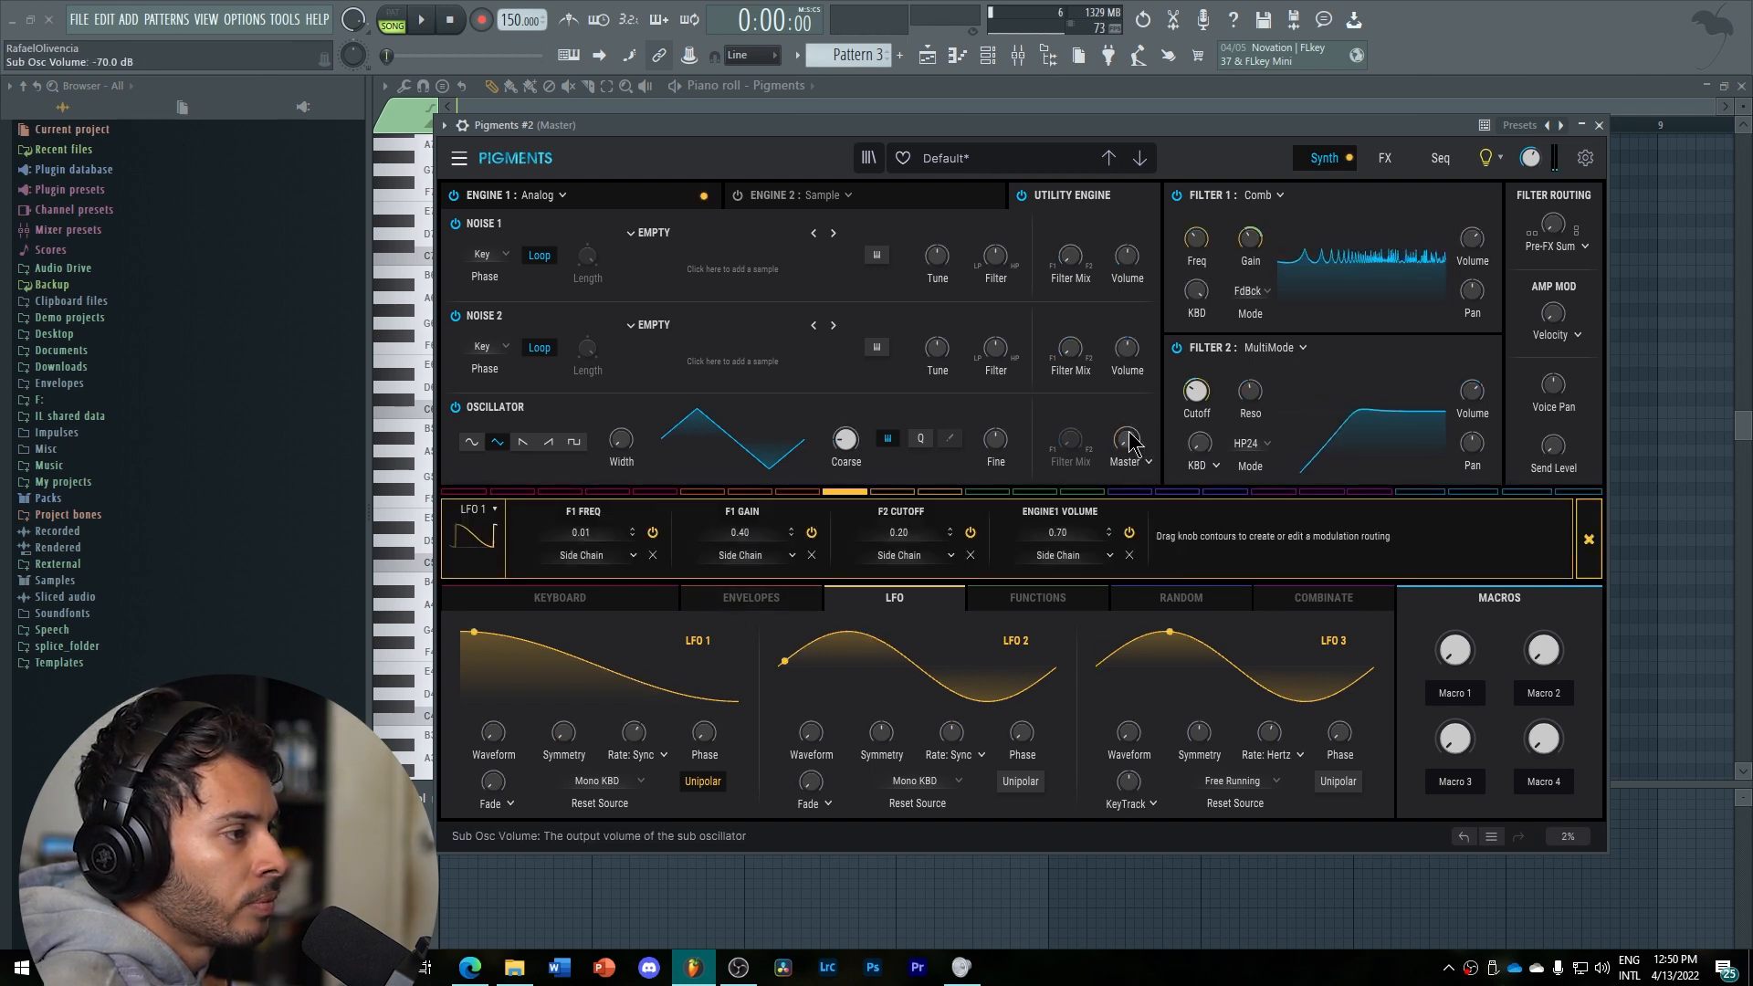
pyautogui.moveTo(1127, 440); pyautogui.dragTo(1126, 426)
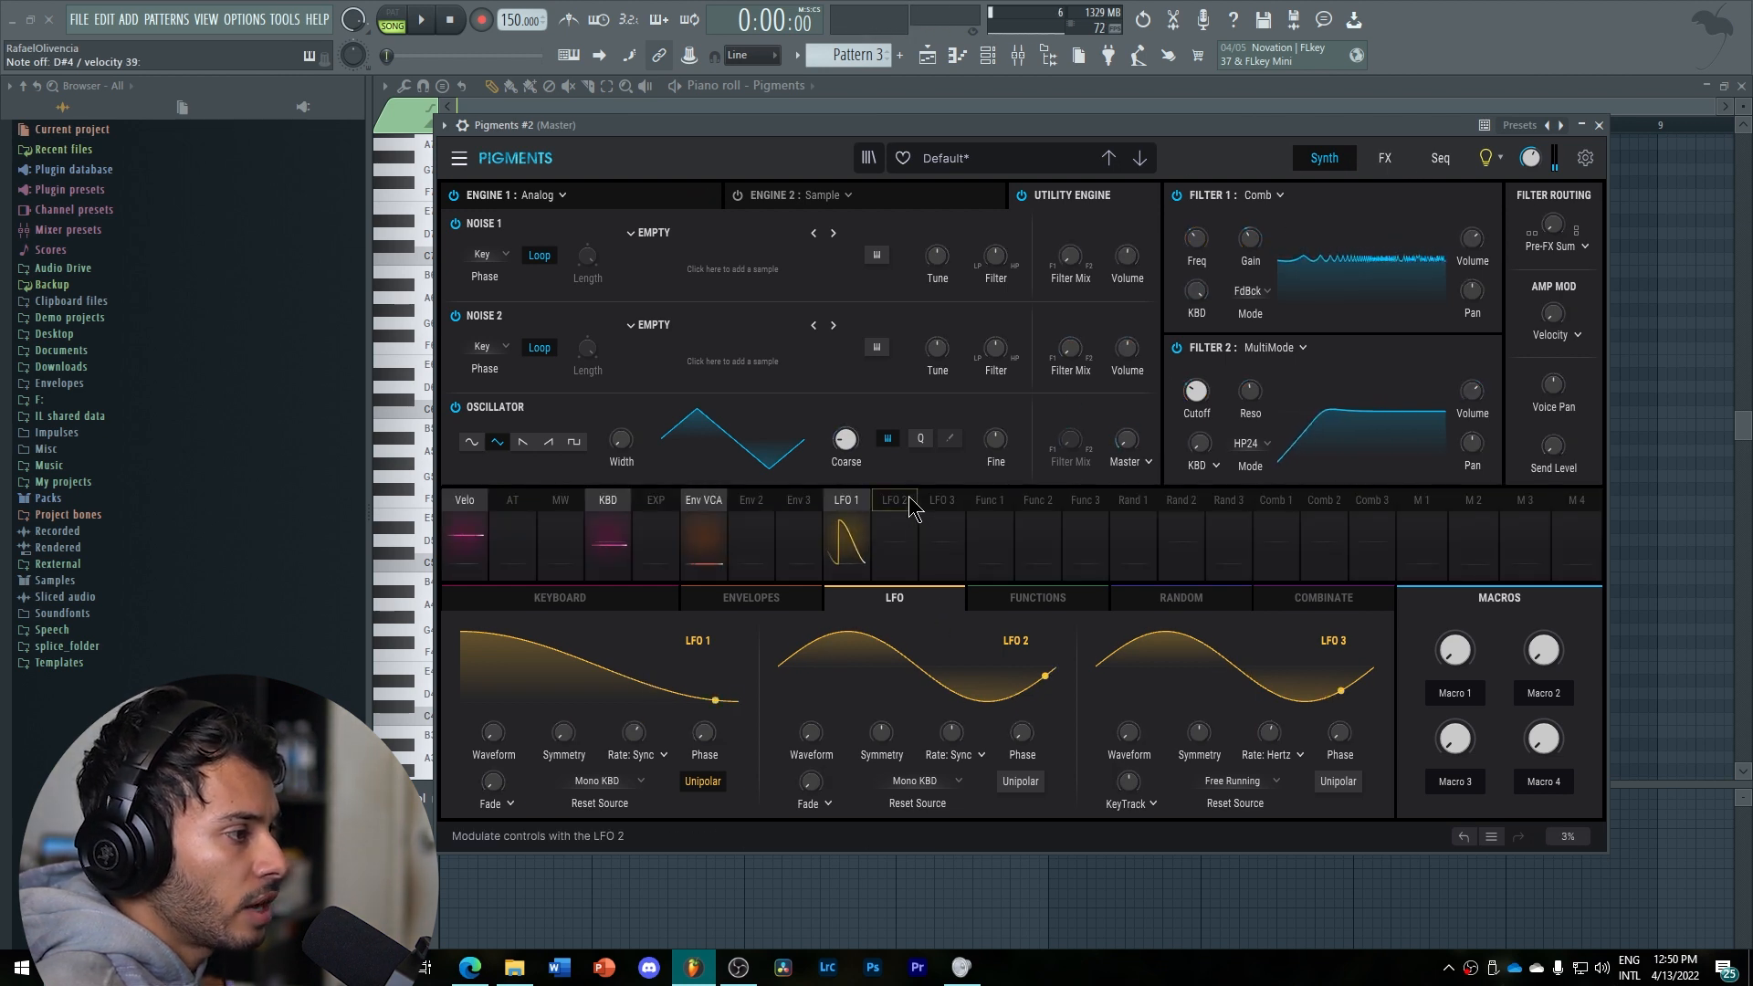
# Shape LFO 2 into a rising ramp with symmetry 1.00 and 180° phase, and modulate Filter 1's comb frequency from it by 0.02.
pyautogui.click(893, 493)
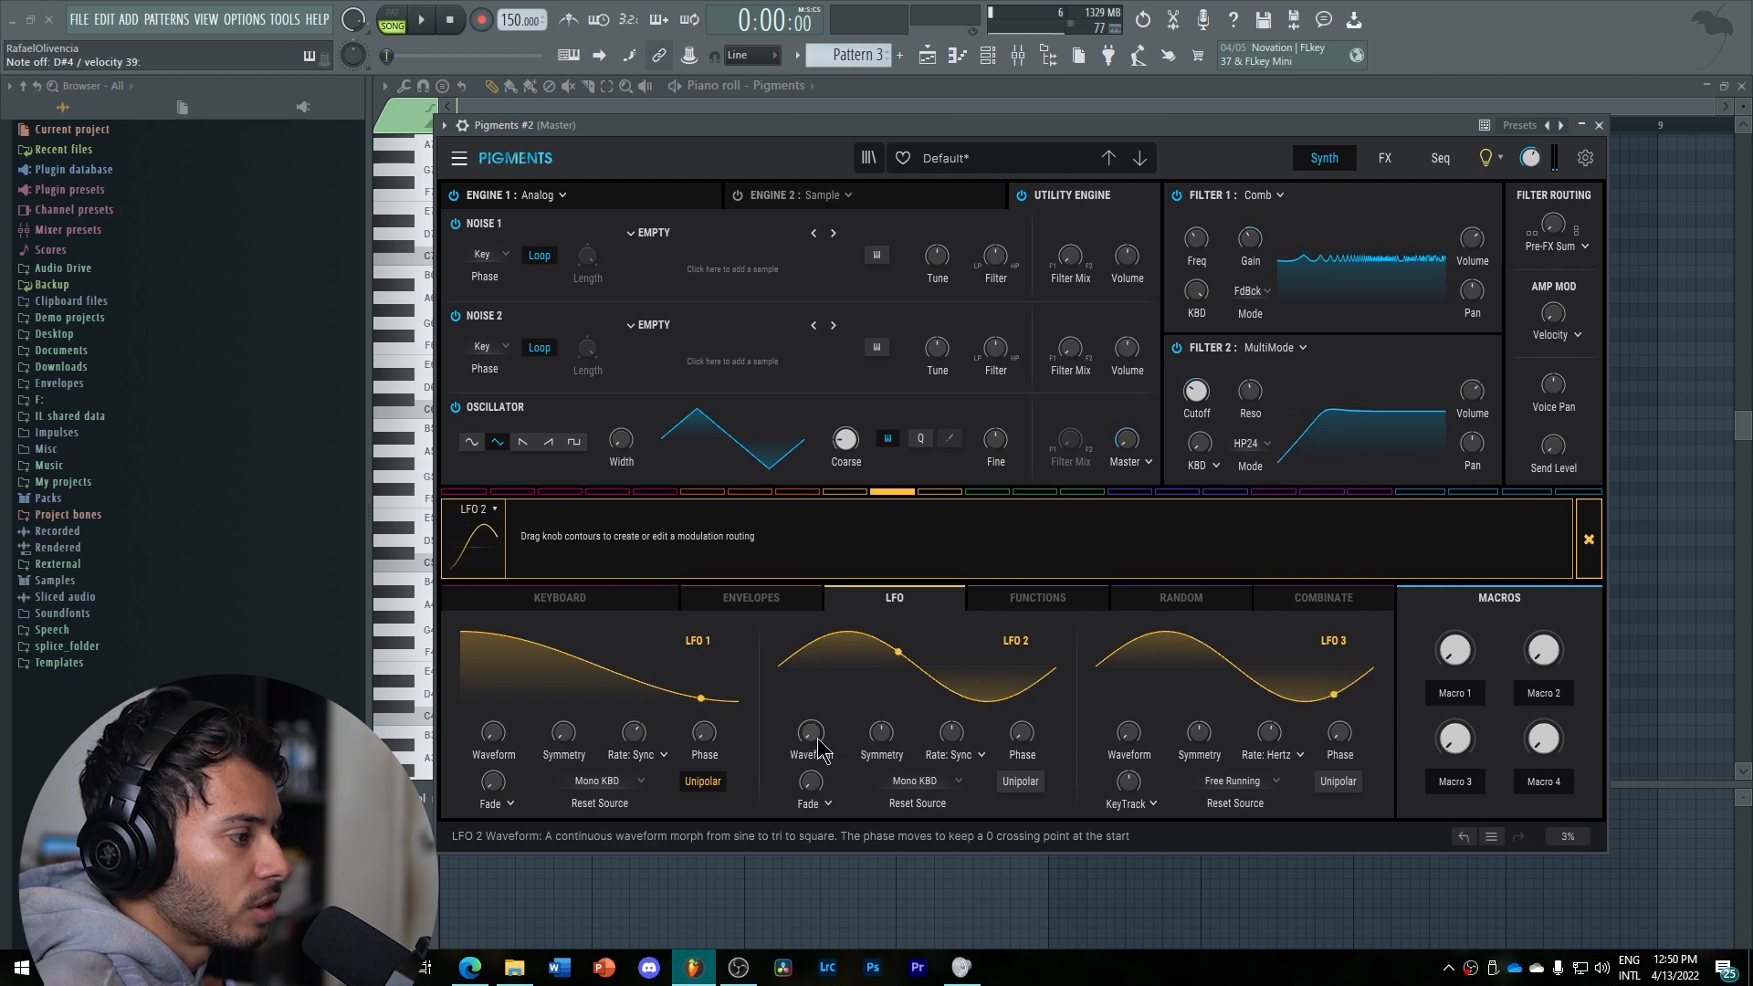
pyautogui.moveTo(881, 732); pyautogui.dragTo(881, 703)
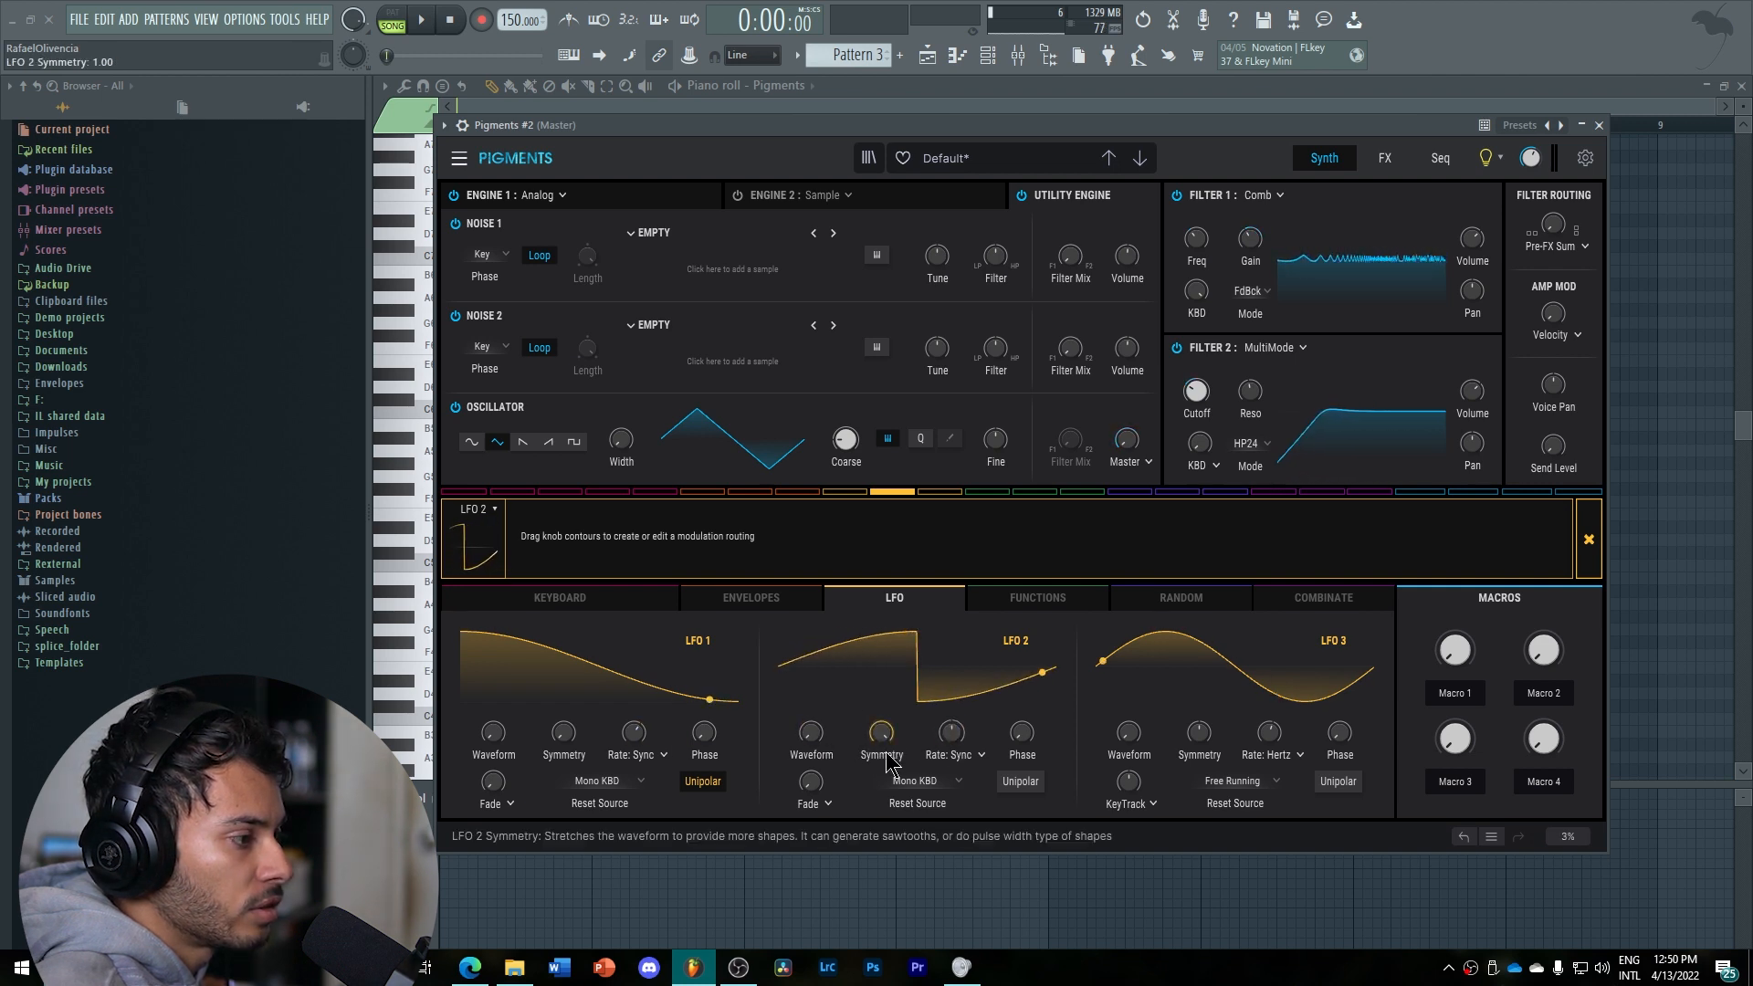
pyautogui.moveTo(811, 735); pyautogui.dragTo(812, 652)
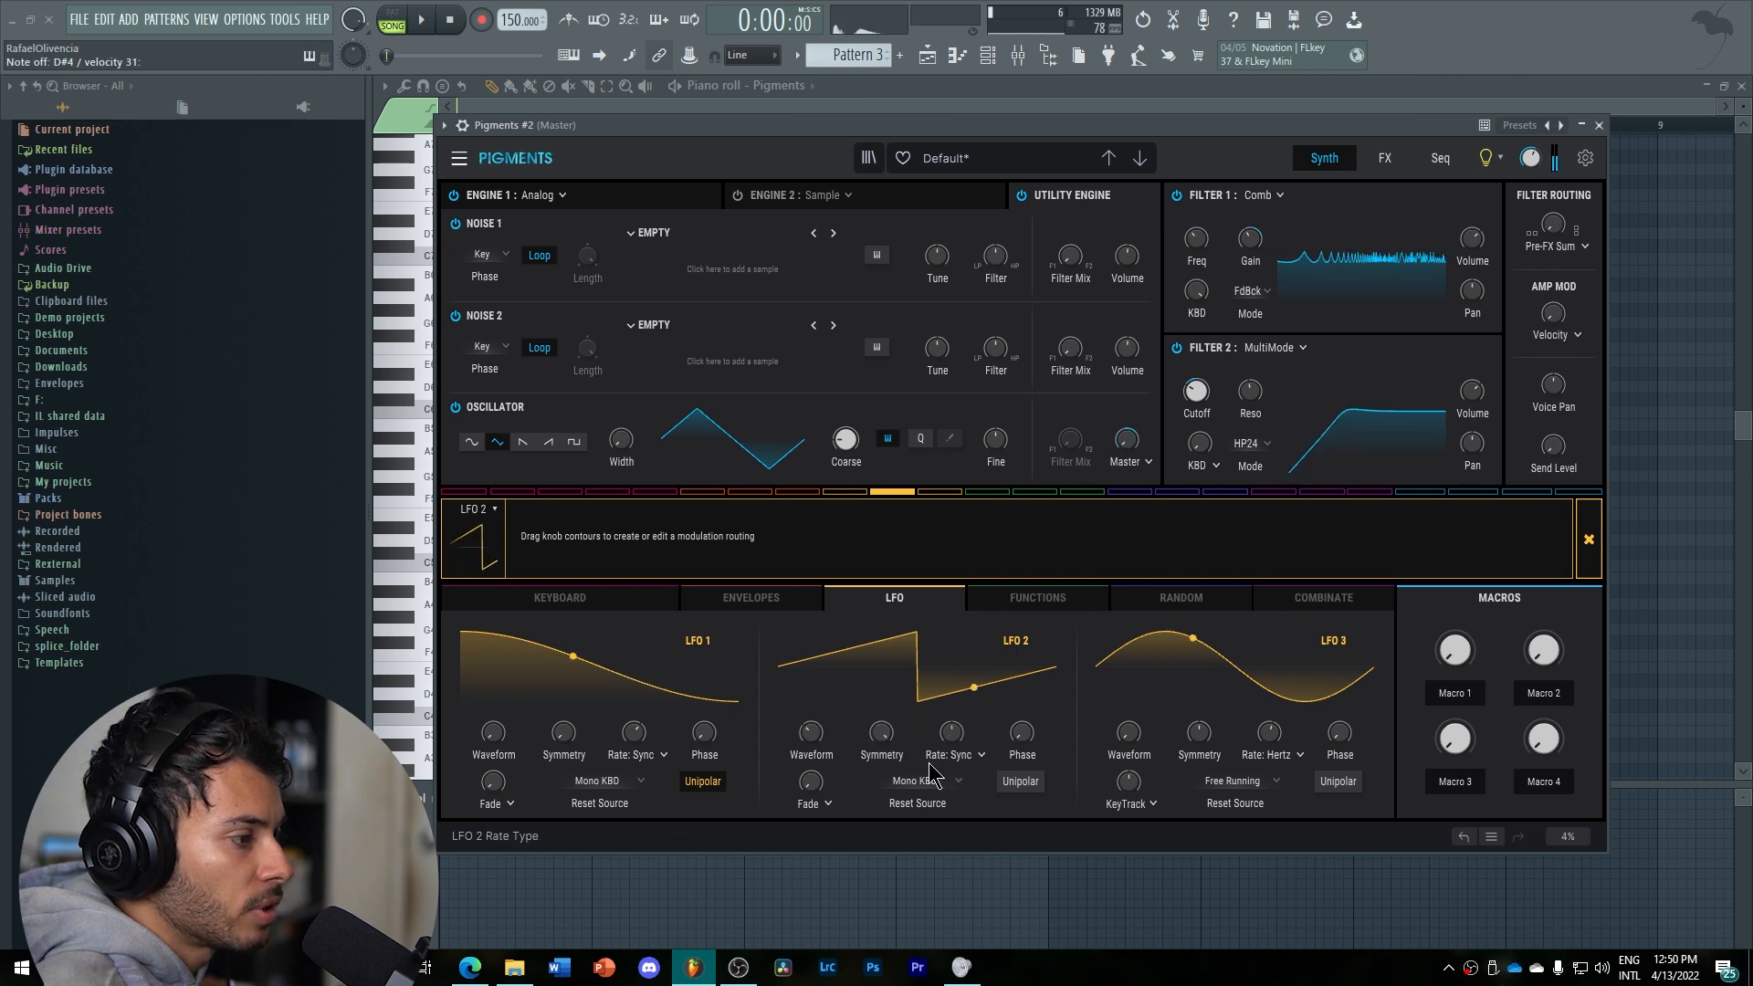
pyautogui.moveTo(1022, 732); pyautogui.dragTo(1022, 677)
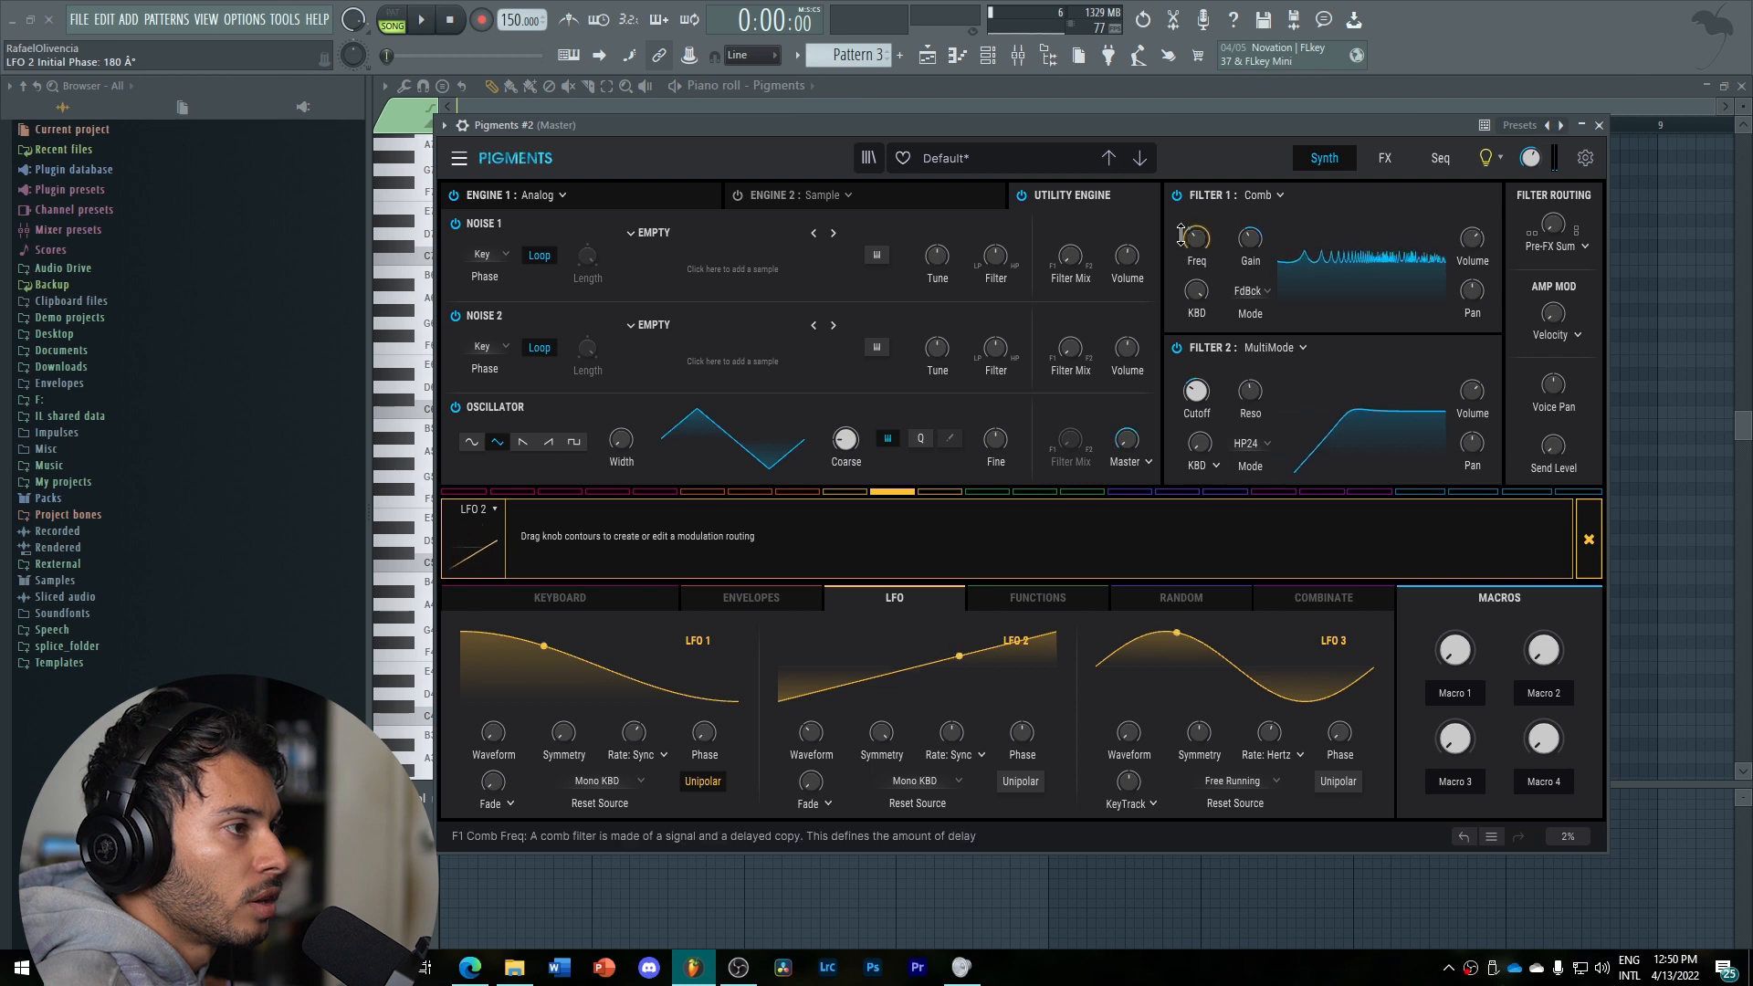
pyautogui.moveTo(1187, 234); pyautogui.dragTo(1187, 230)
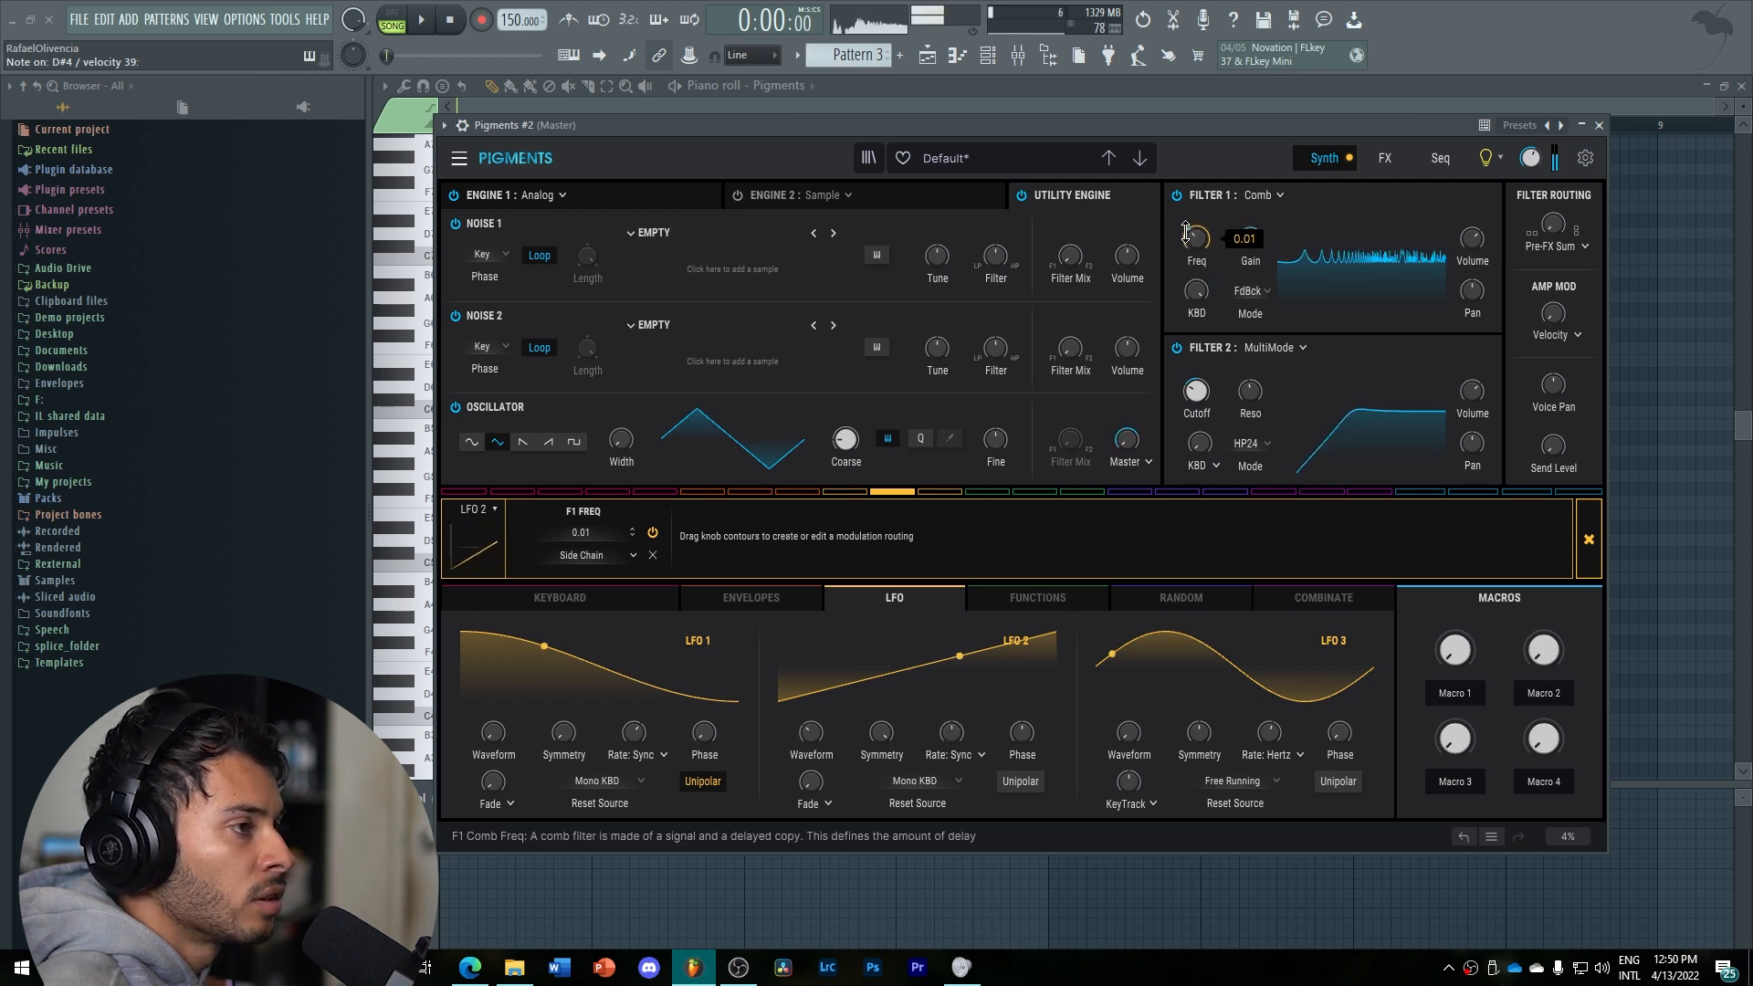
pyautogui.moveTo(1185, 233); pyautogui.dragTo(1196, 233)
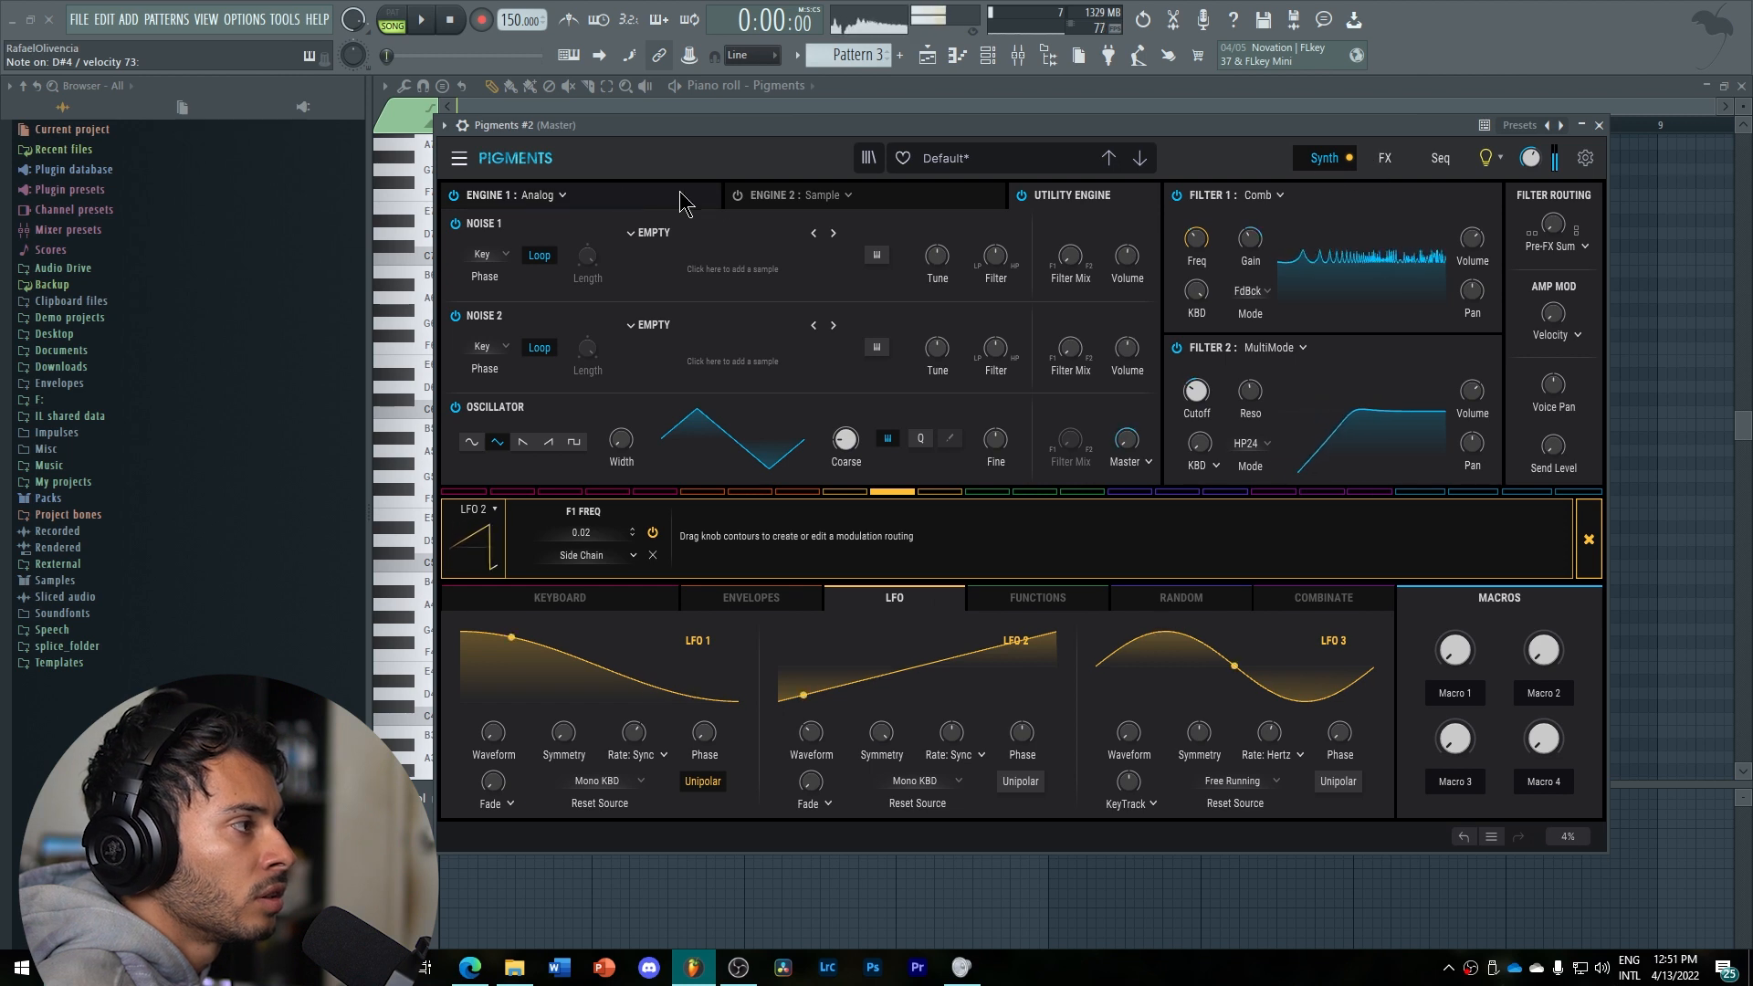
# Modulate Engine 1's FM amount from LFO 2 by 0.26, adjusting Oscillator 3's coarse tuning, and make LFO 2 unipolar.
pyautogui.click(641, 201)
pyautogui.moveTo(1009, 308)
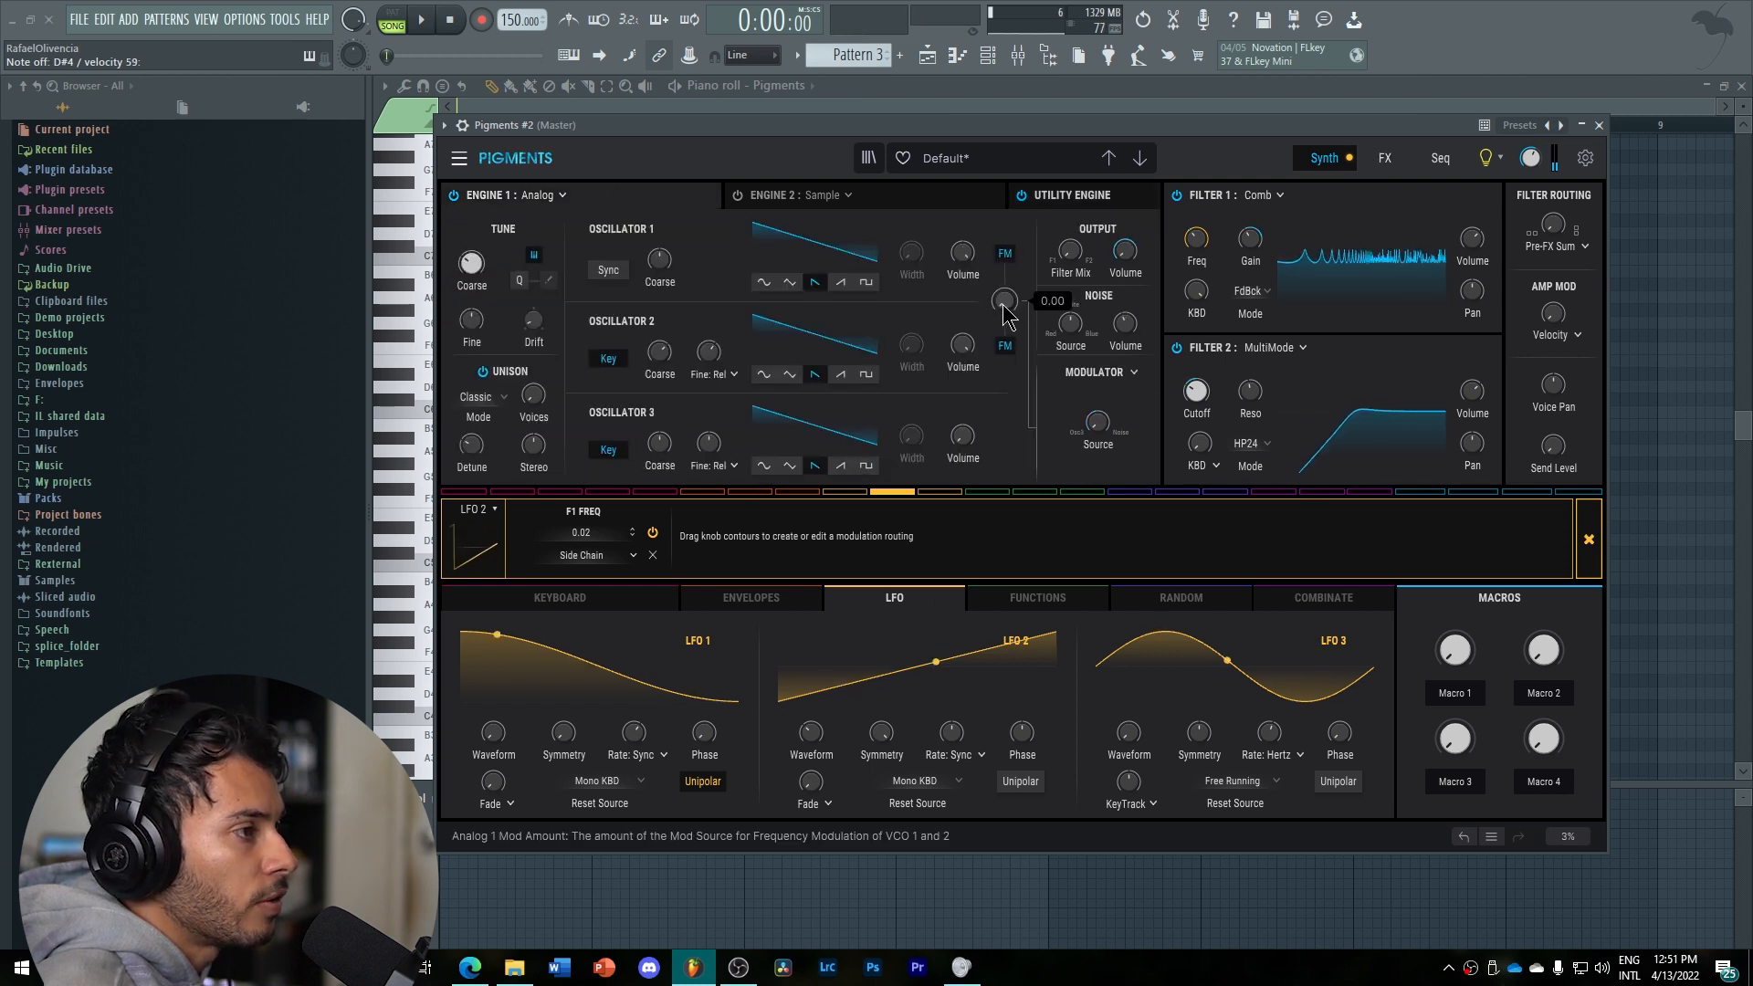
pyautogui.moveTo(1008, 308); pyautogui.dragTo(1006, 287)
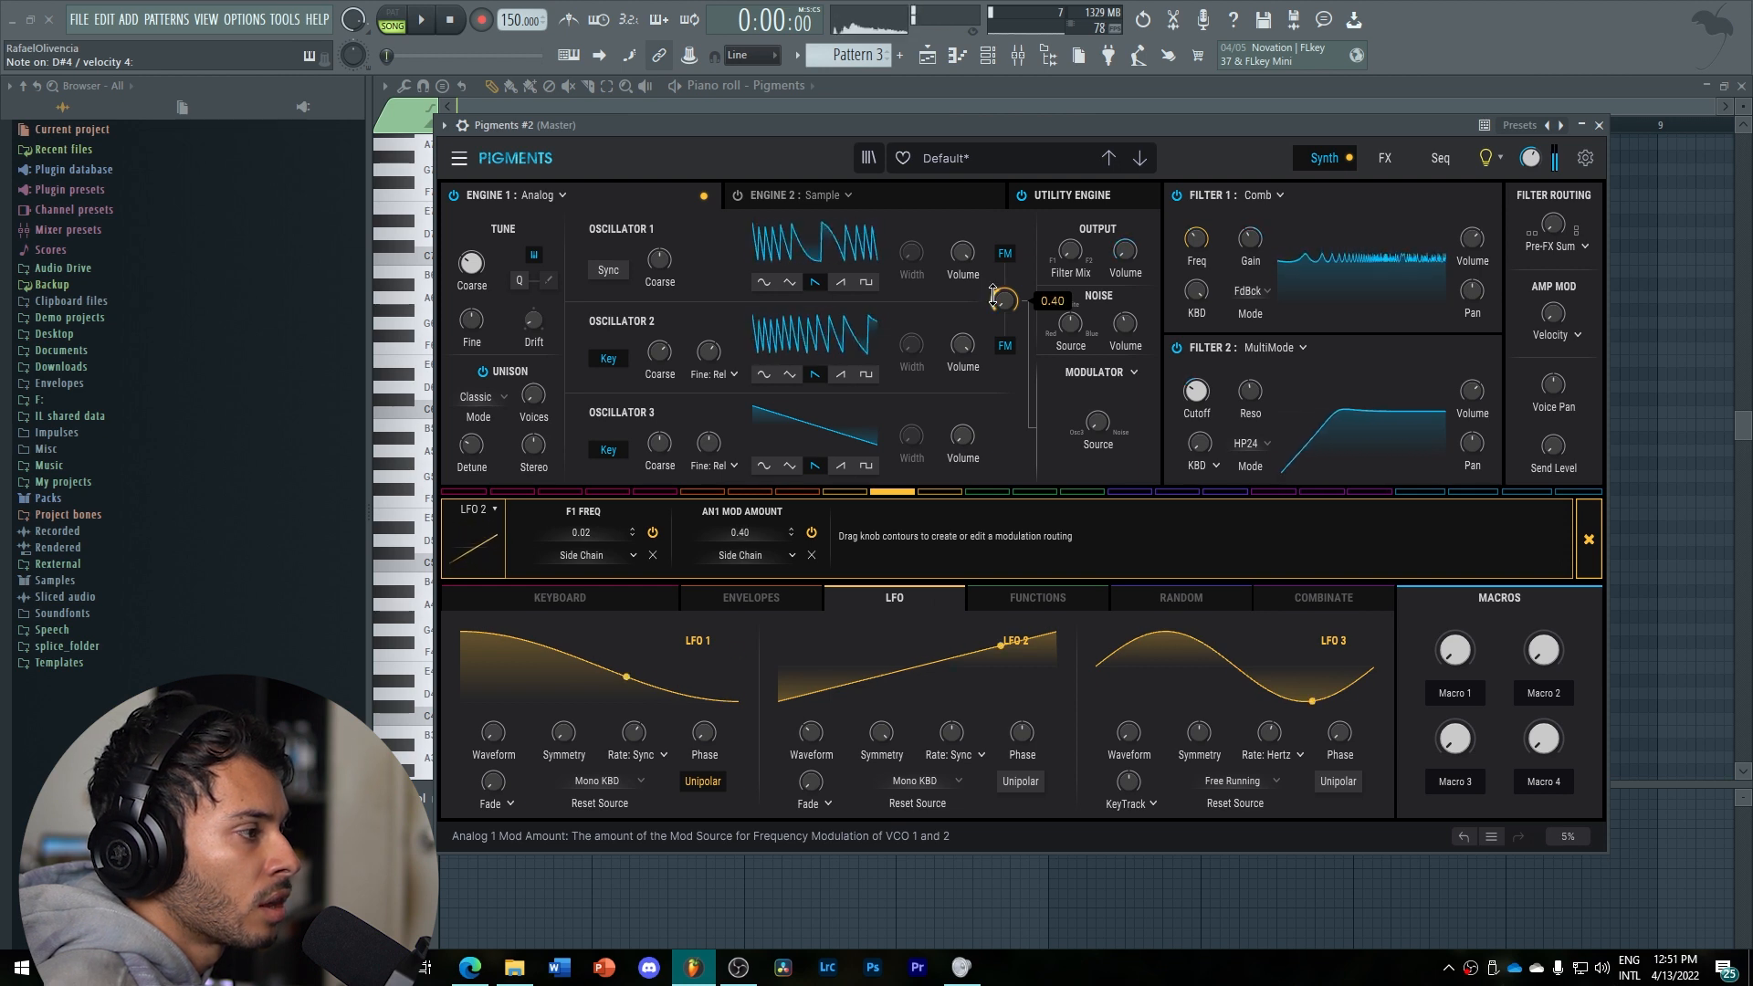
pyautogui.moveTo(659, 443); pyautogui.dragTo(659, 411)
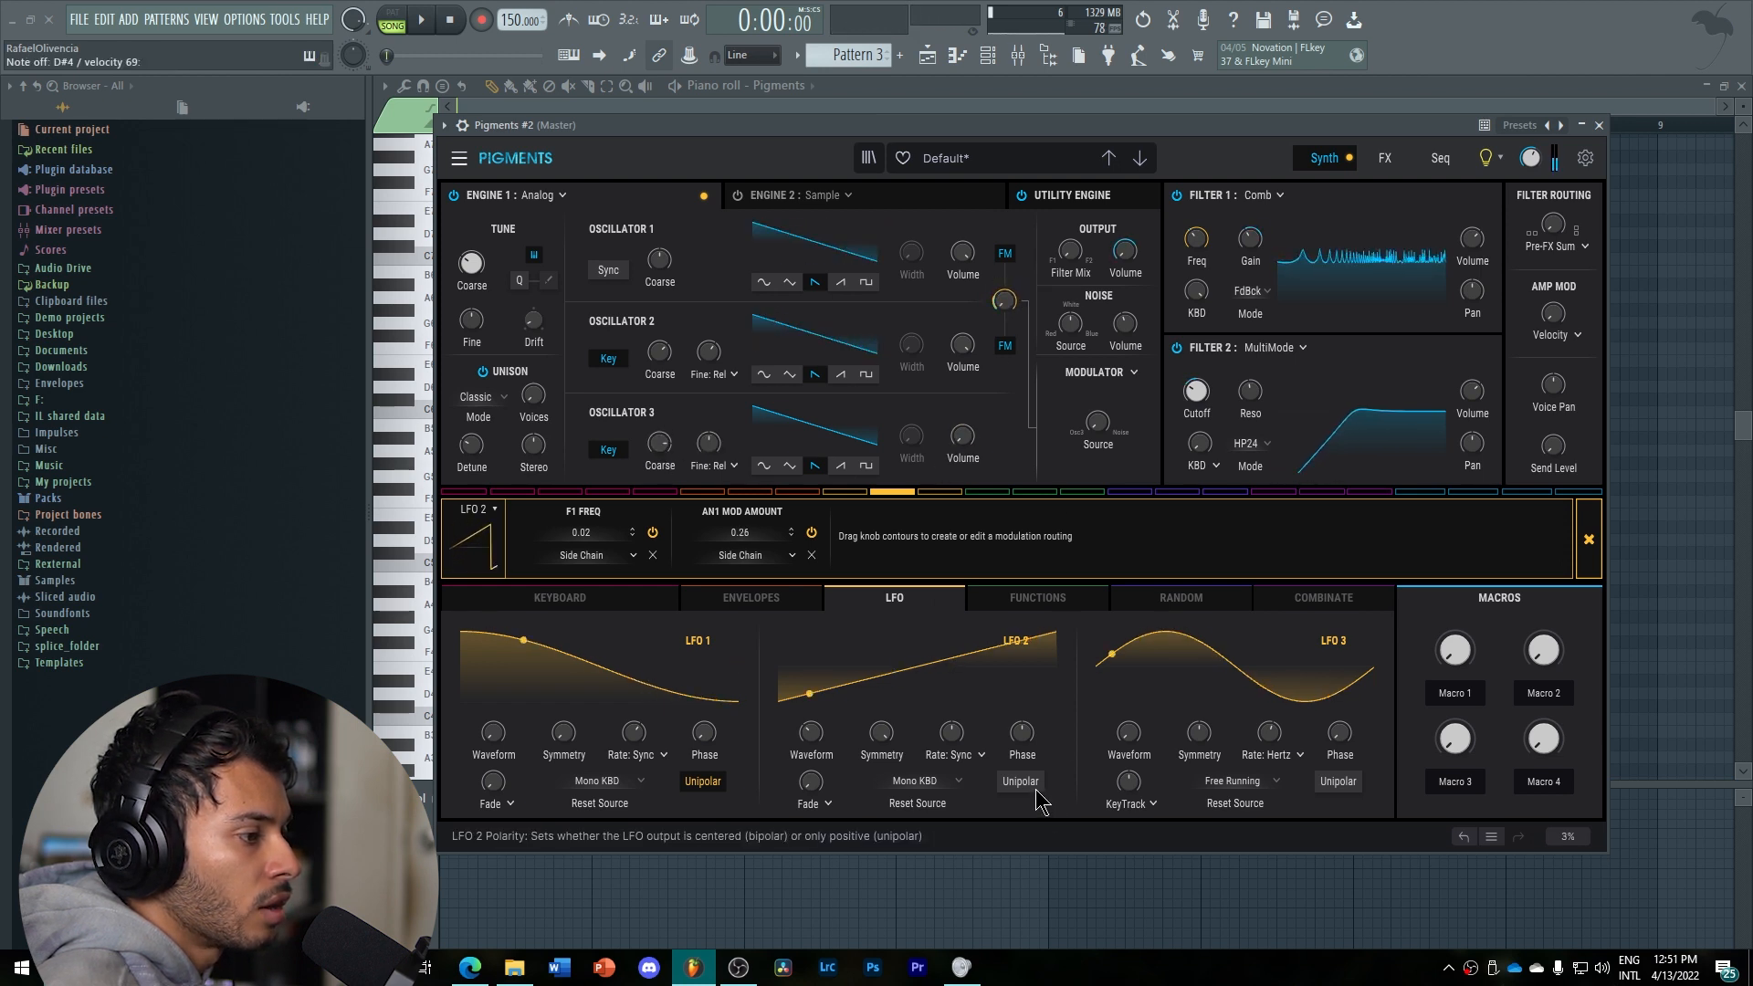
pyautogui.click(1021, 781)
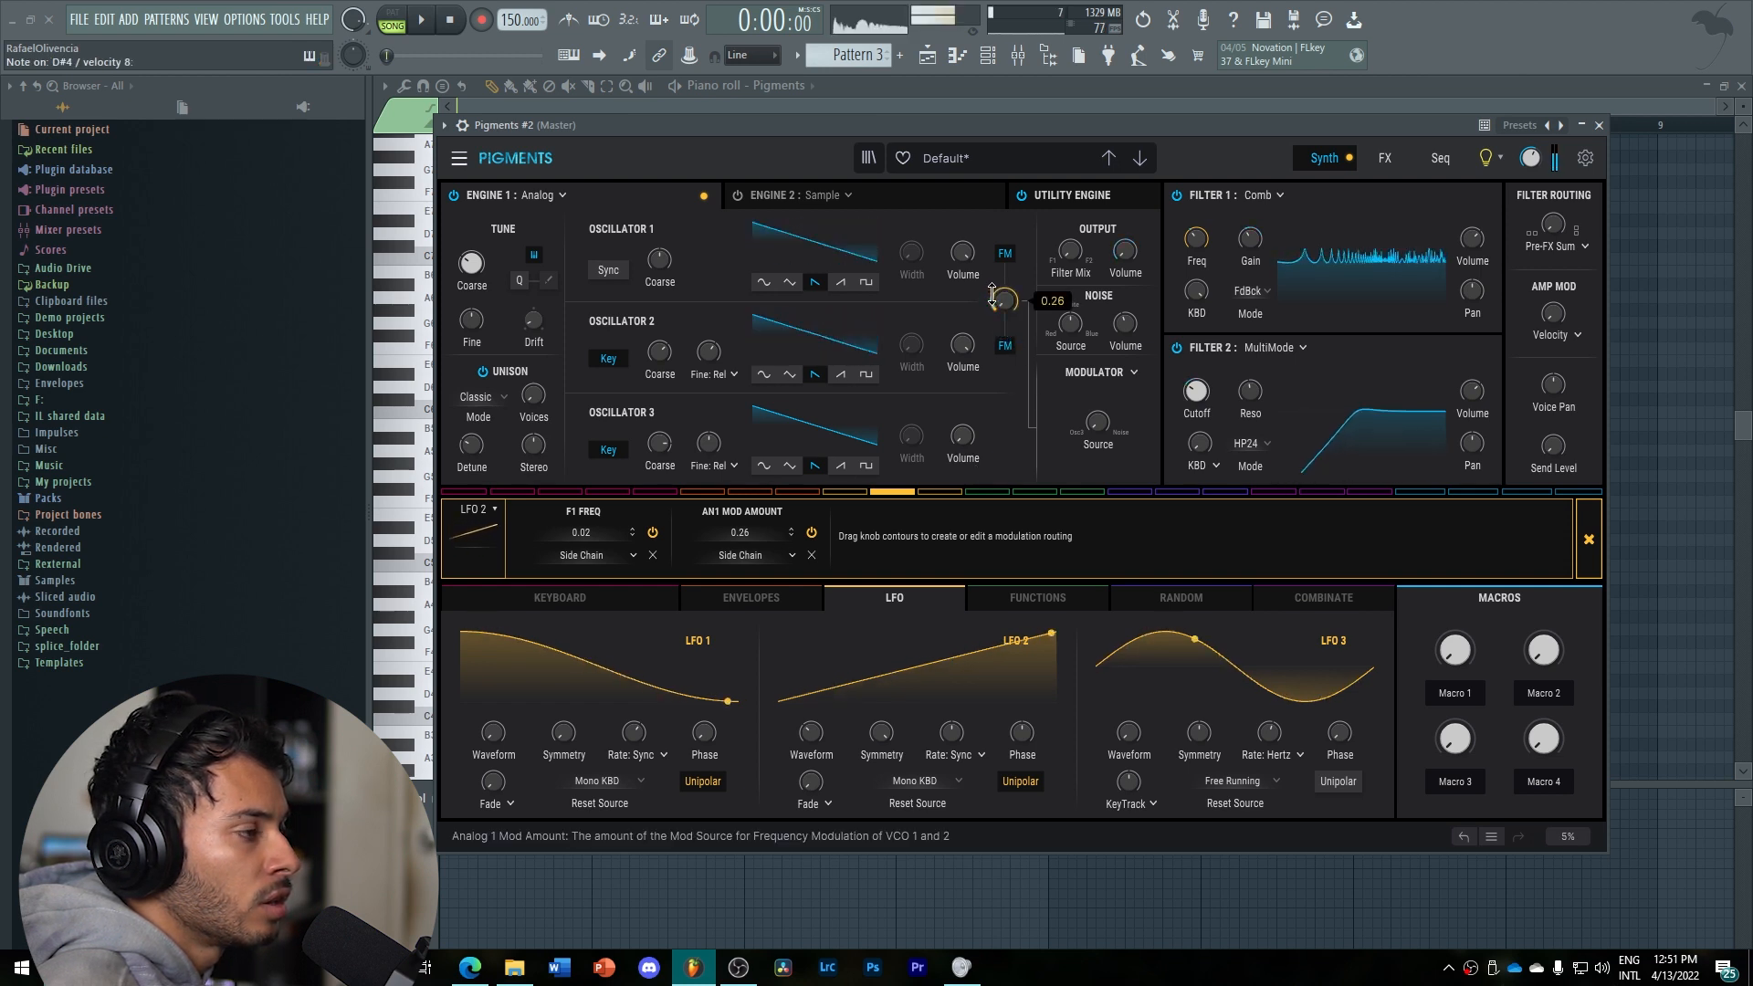
# Replace the delay in FX A's first slot with a Multiband compressor and adjust its amount.
pyautogui.click(1385, 160)
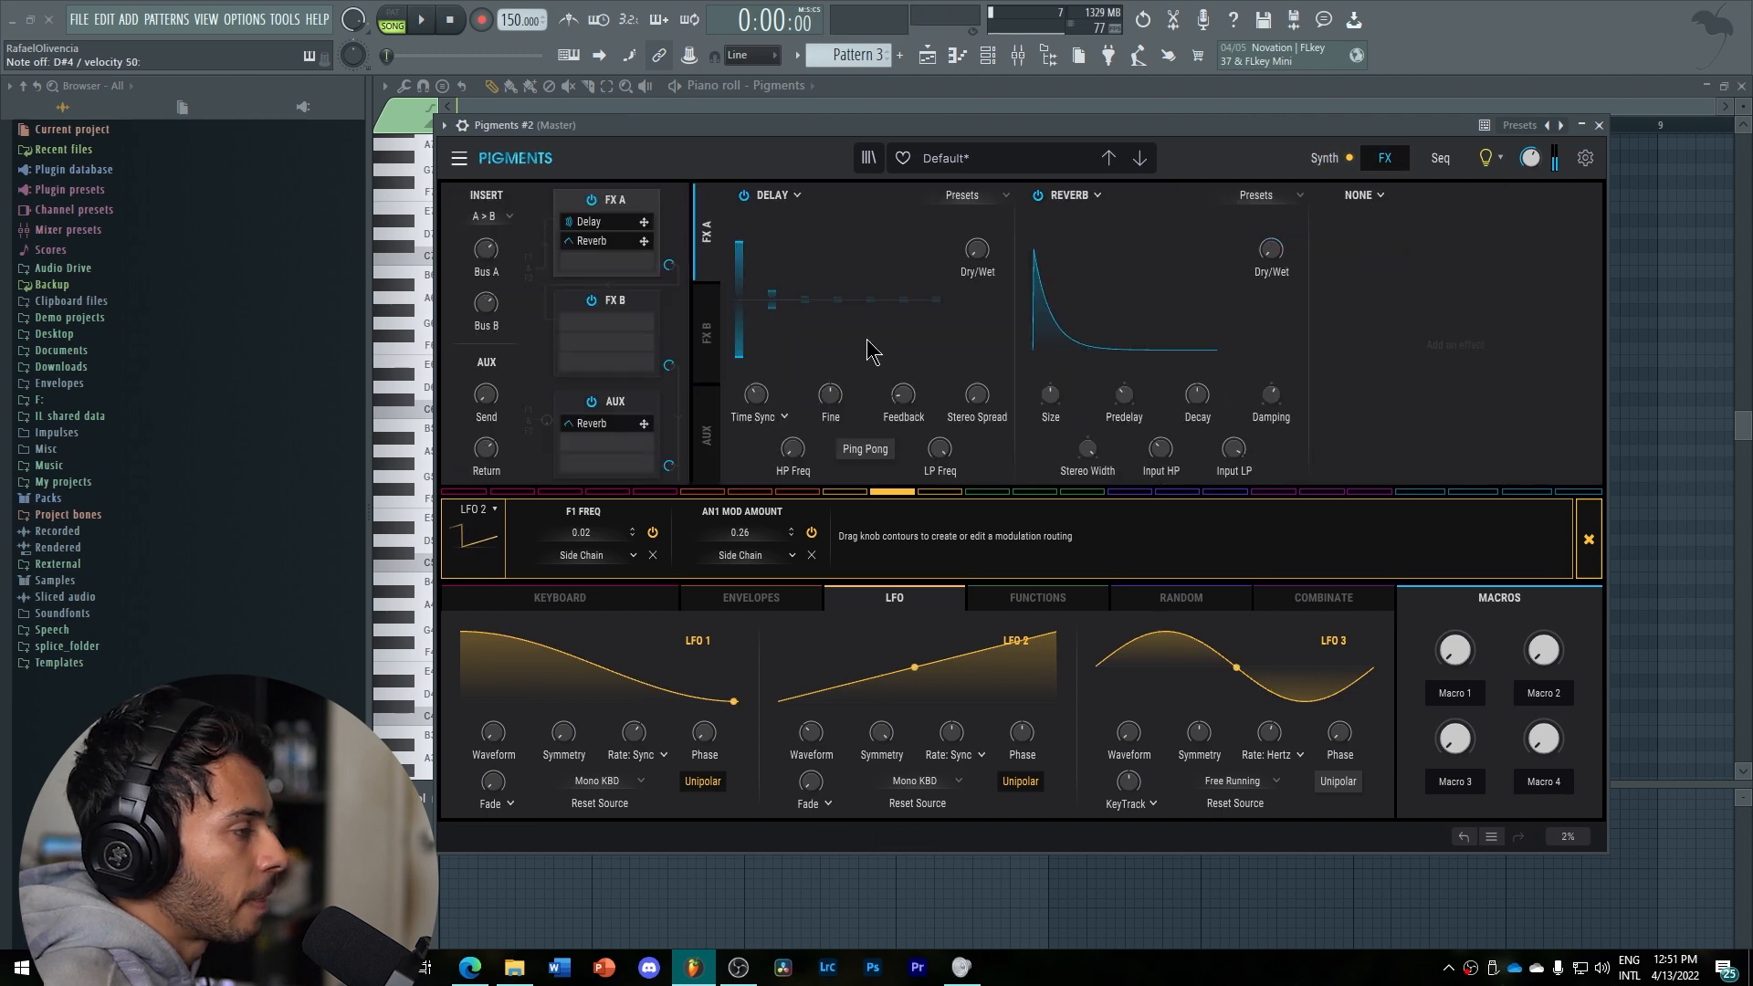
pyautogui.click(785, 195)
pyautogui.click(1048, 366)
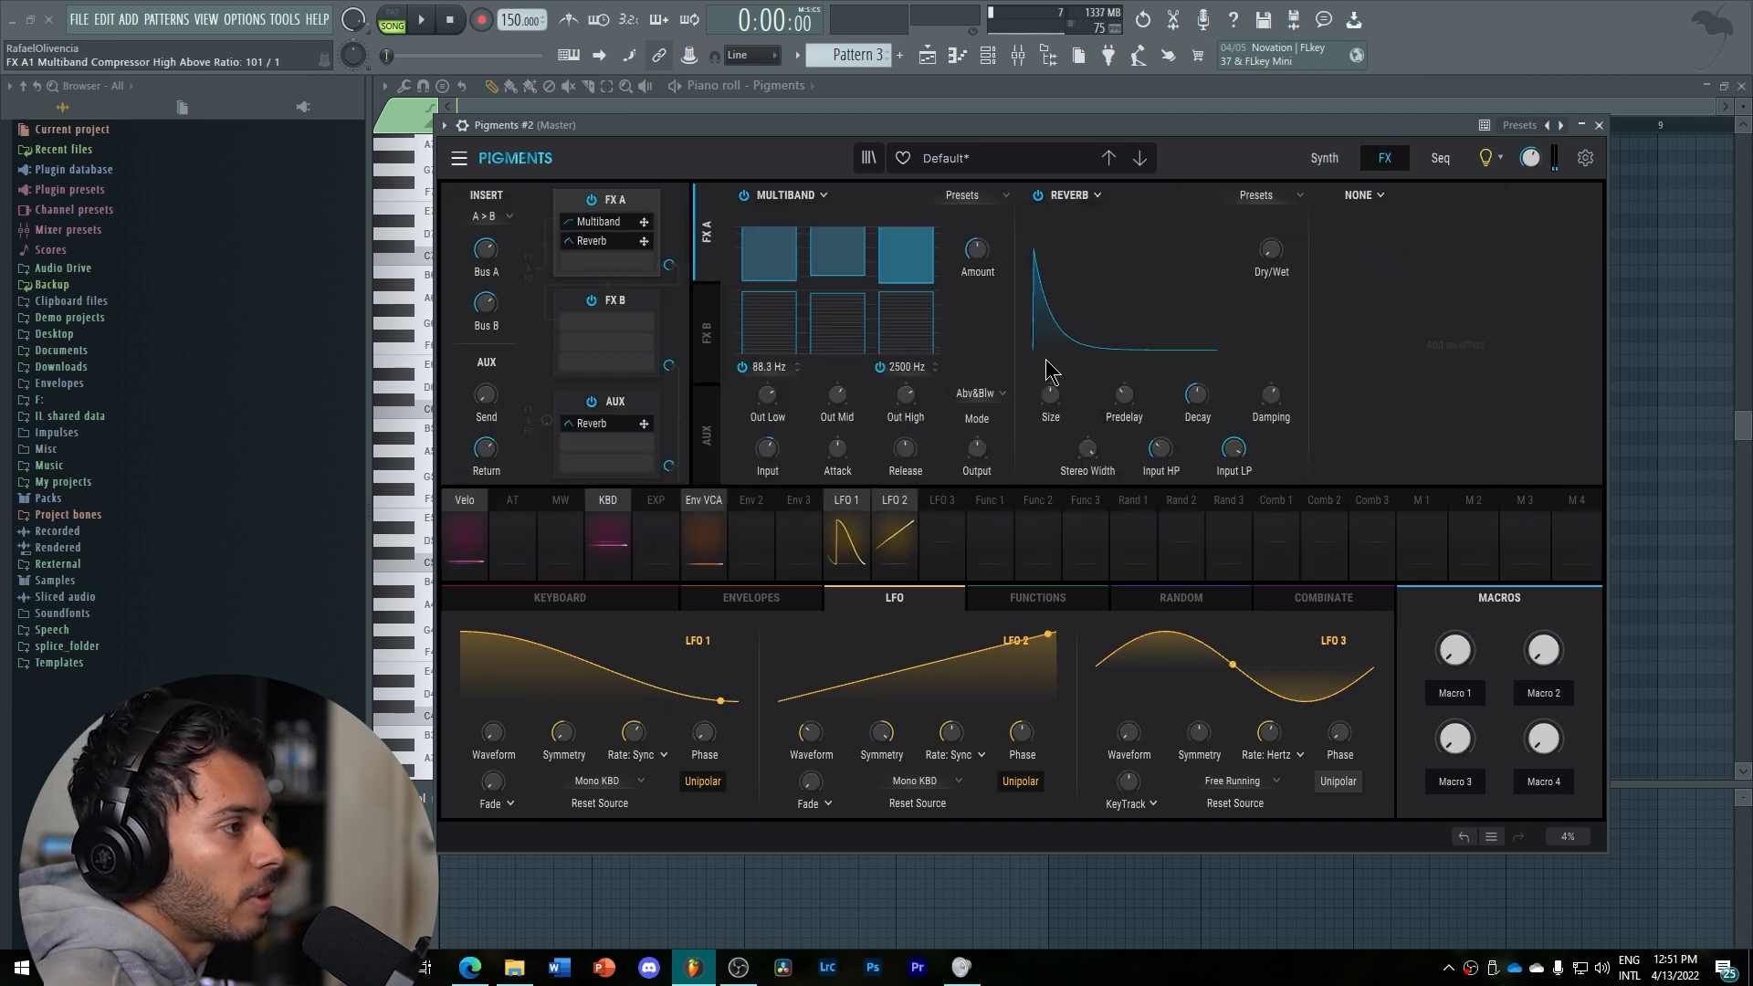
pyautogui.moveTo(987, 252); pyautogui.dragTo(987, 183)
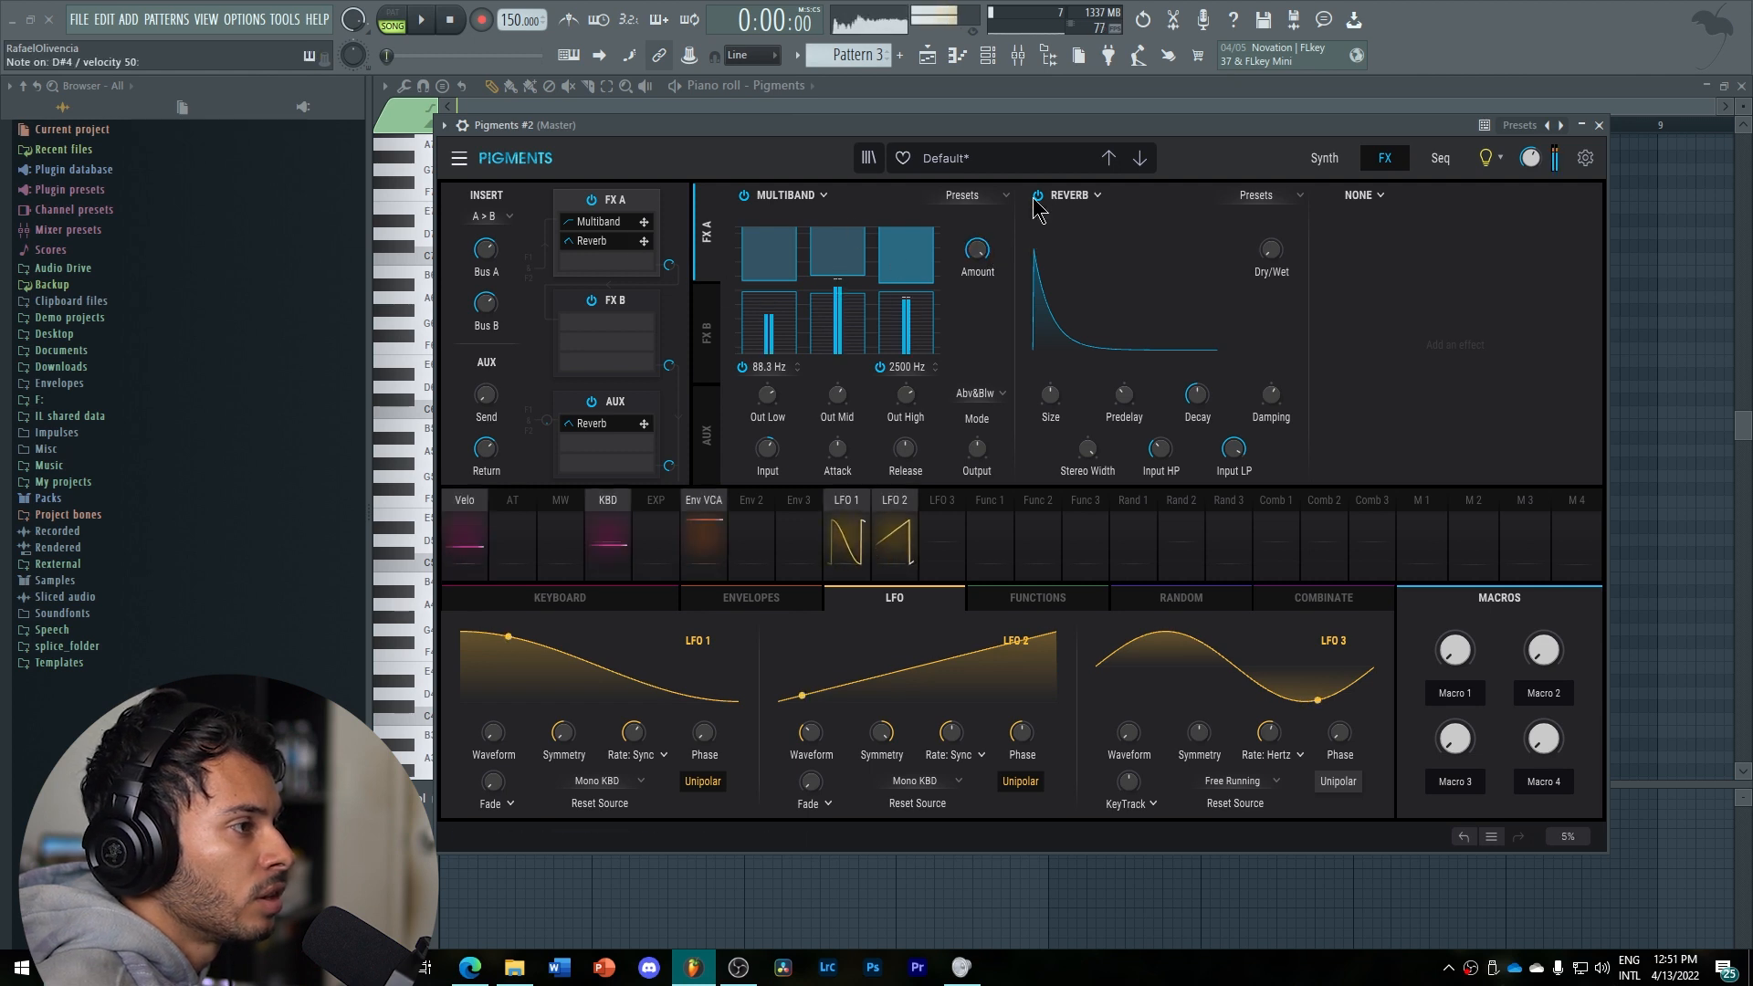
# Replace FX A's reverb with a low-pass Multi Filter with a slope of 24 and a cutoff around 415 Hz.
pyautogui.click(1099, 198)
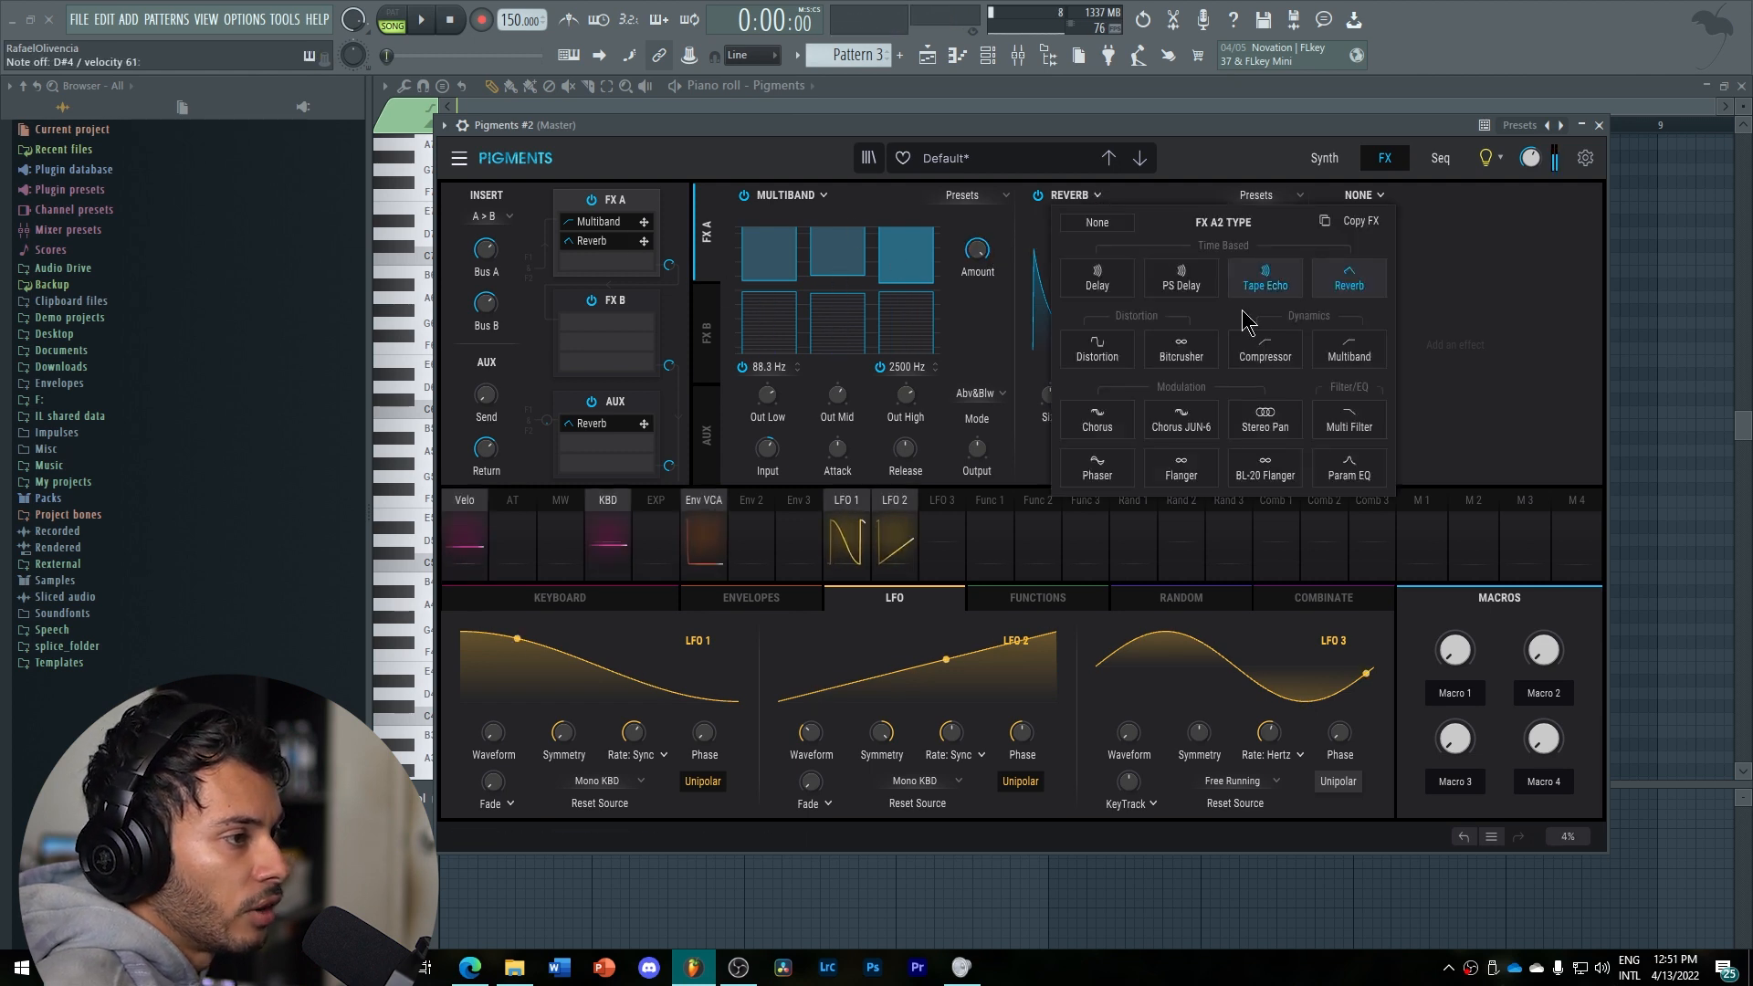
pyautogui.click(1351, 420)
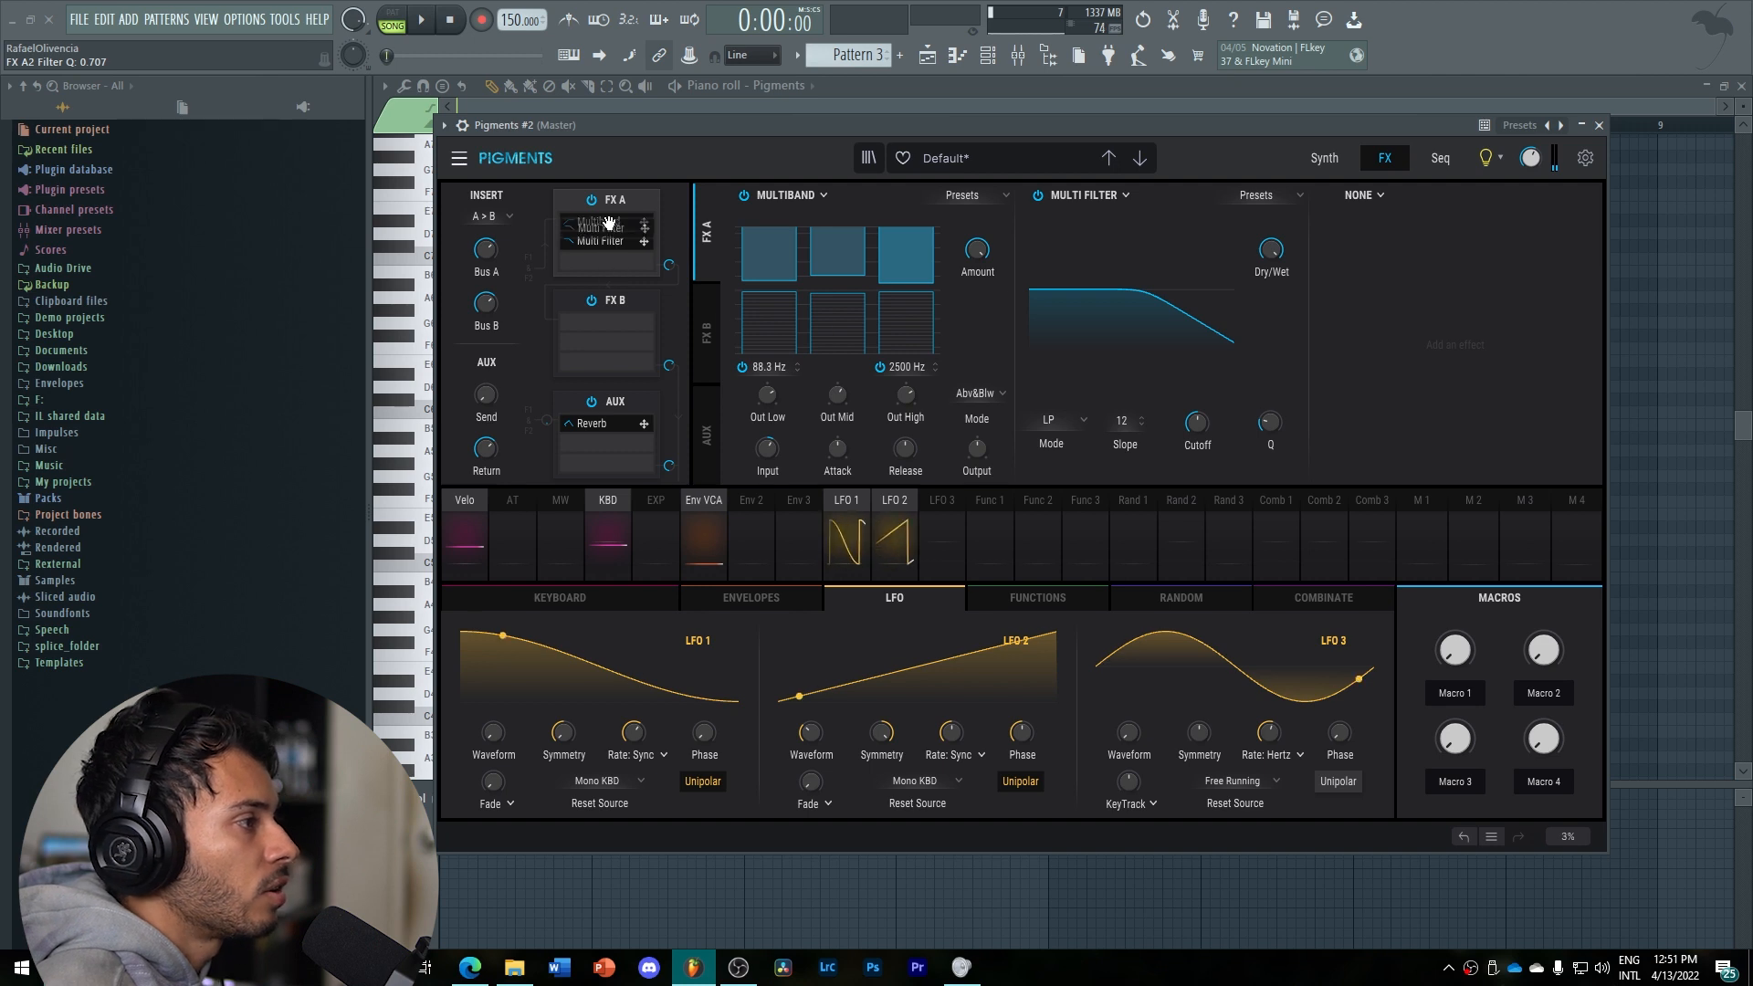
pyautogui.moveTo(610, 222); pyautogui.dragTo(612, 207)
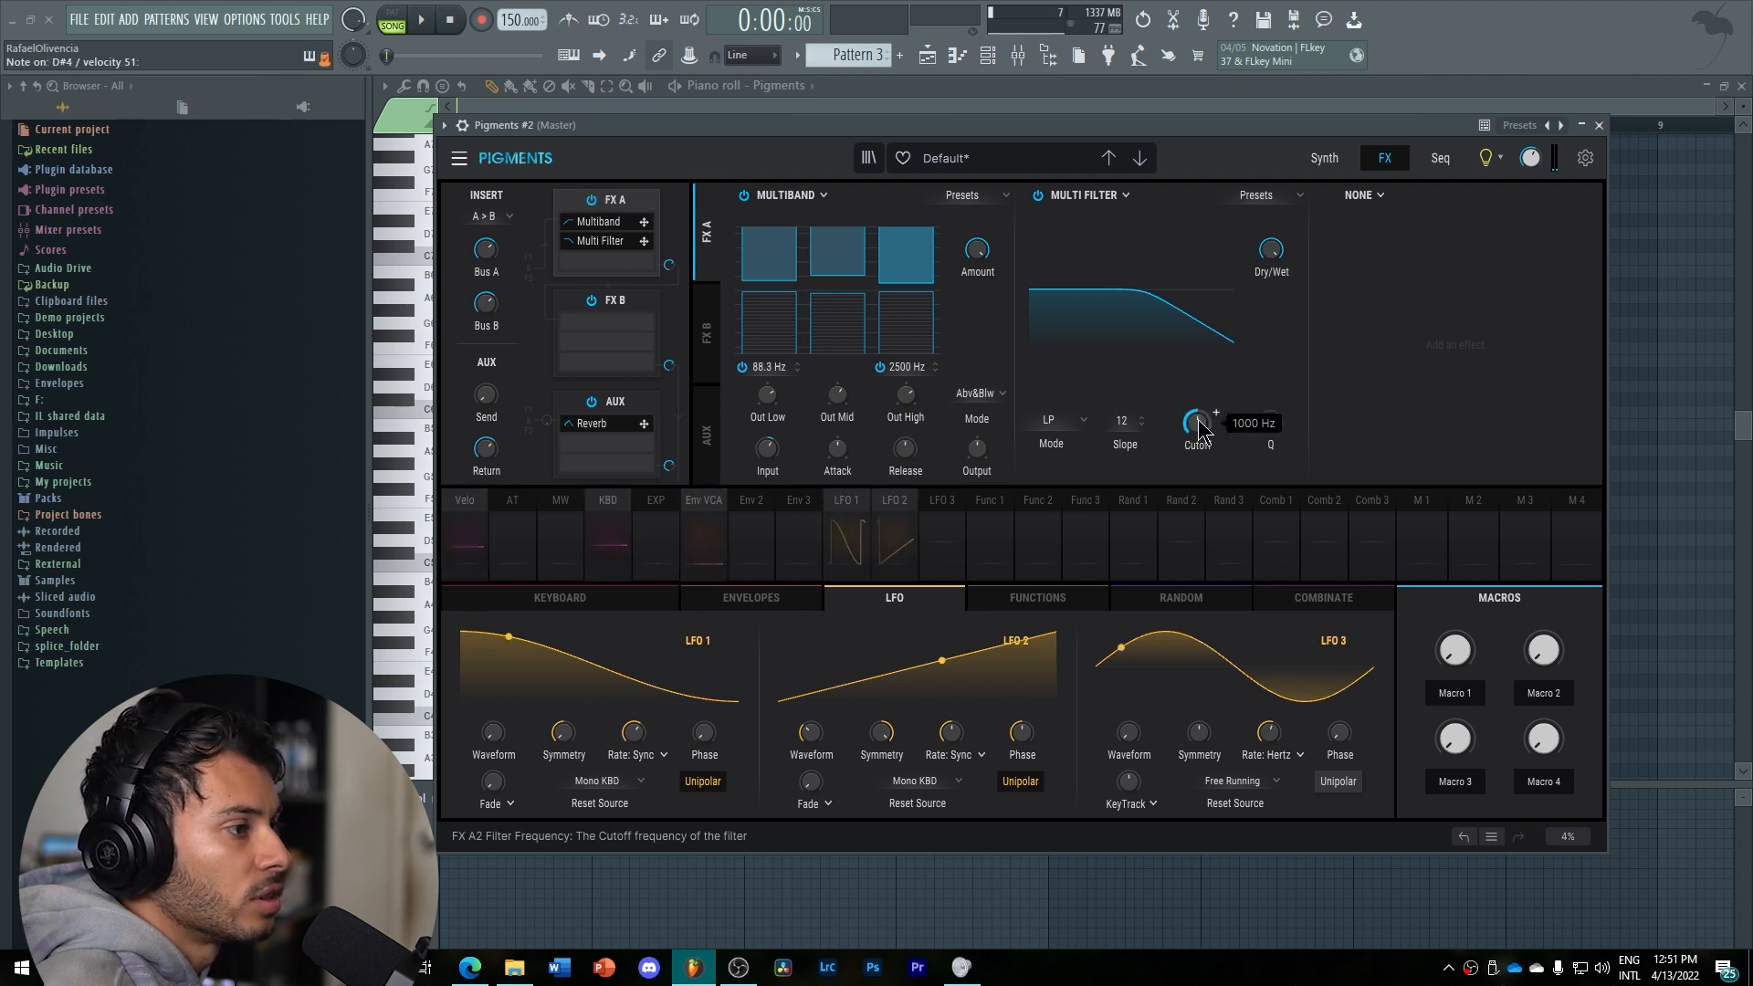
pyautogui.moveTo(1198, 422)
pyautogui.mouseDown()
pyautogui.moveTo(1198, 438)
pyautogui.moveTo(1180, 411)
pyautogui.mouseUp()
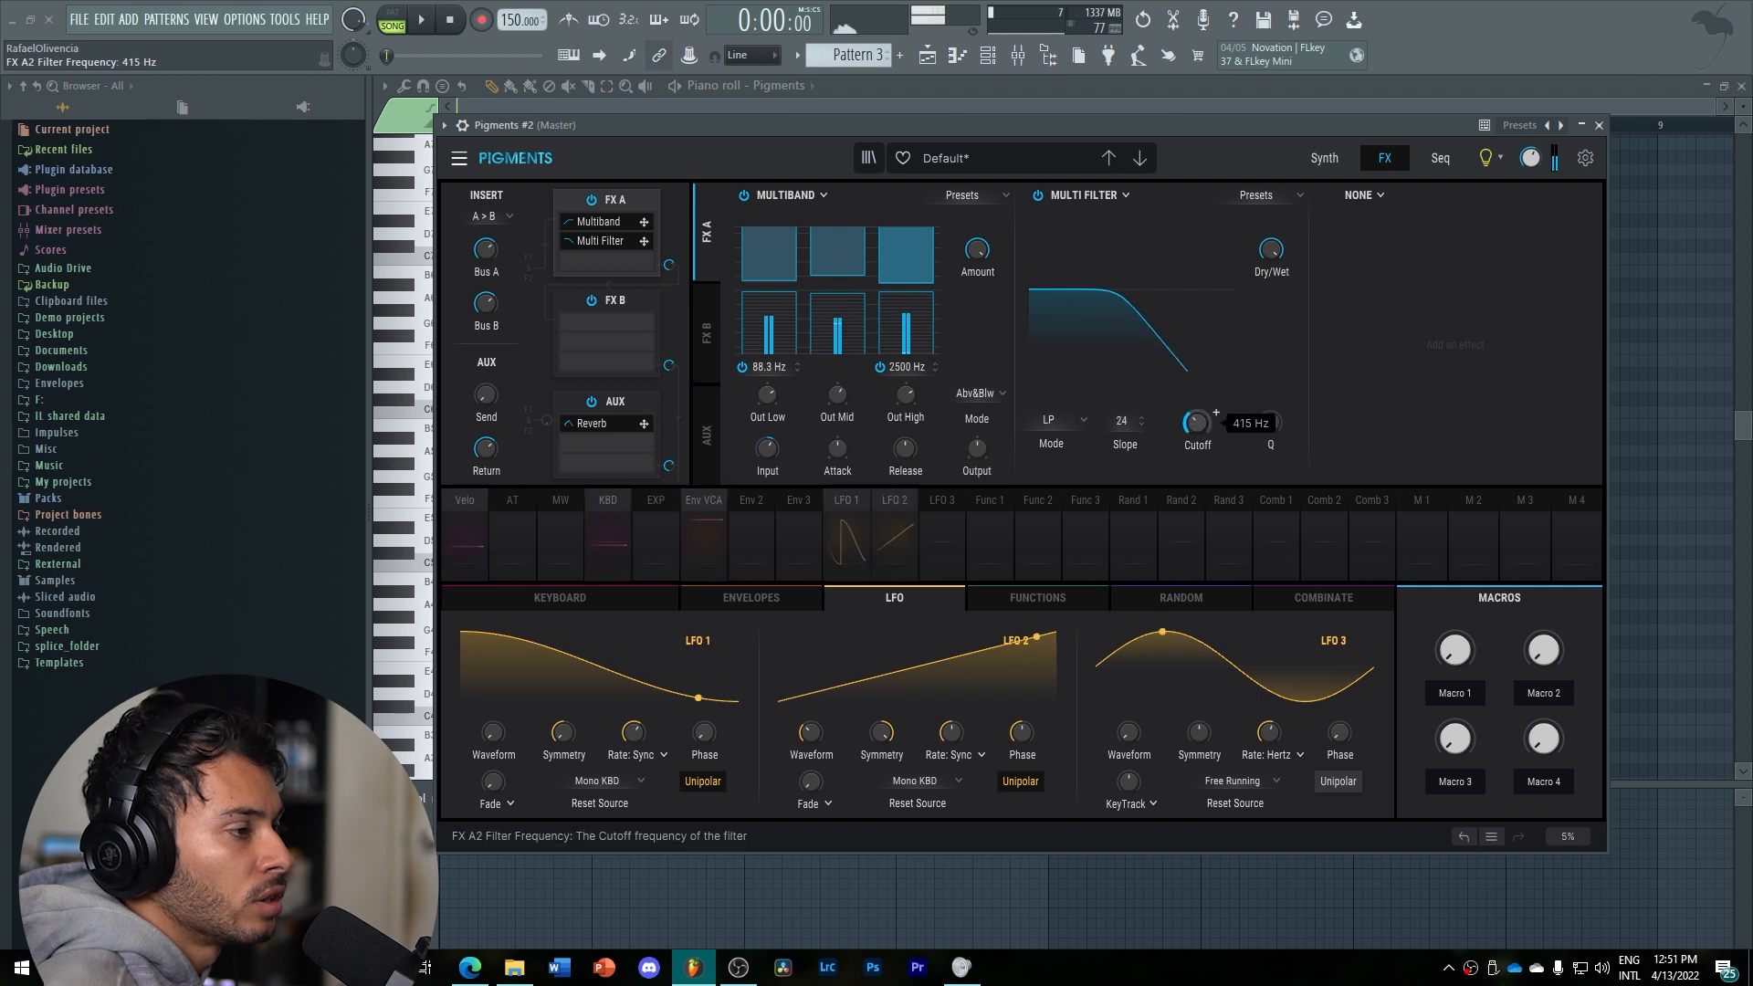
# Modulate the Multi Filter's cutoff from LFO 1 by 0.63 and move the Multi Filter ahead of the Multiband.
pyautogui.click(859, 511)
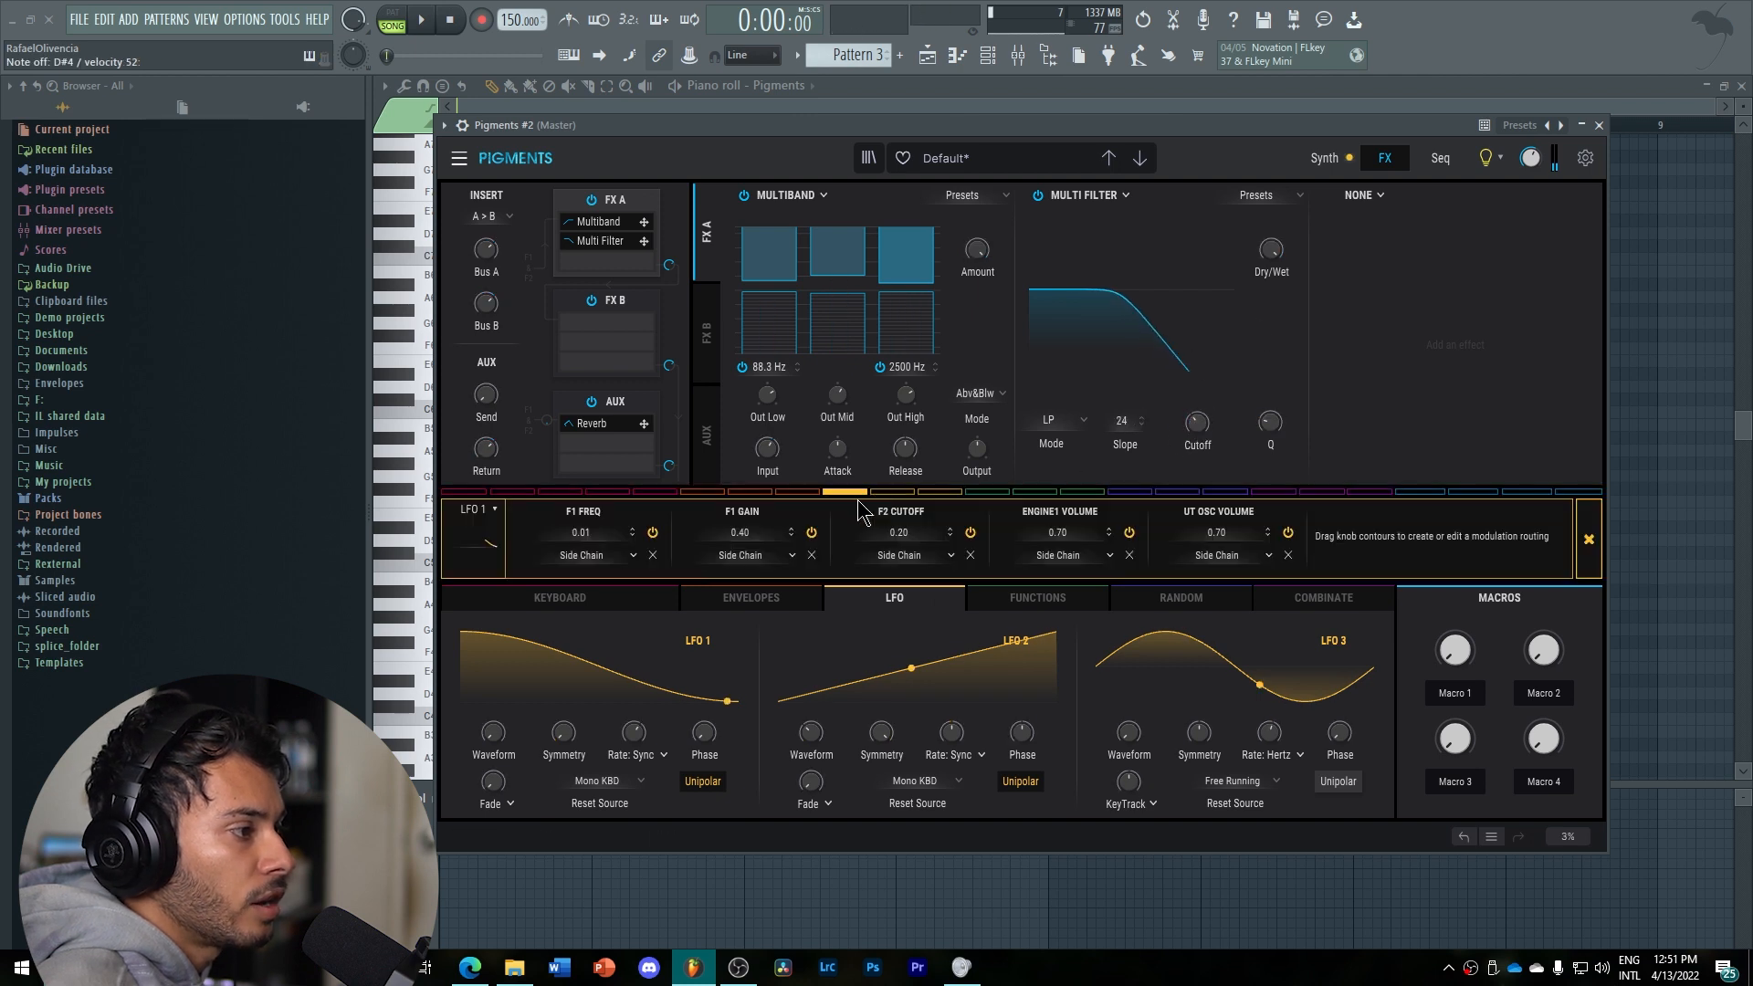
pyautogui.moveTo(1197, 419); pyautogui.dragTo(1197, 356)
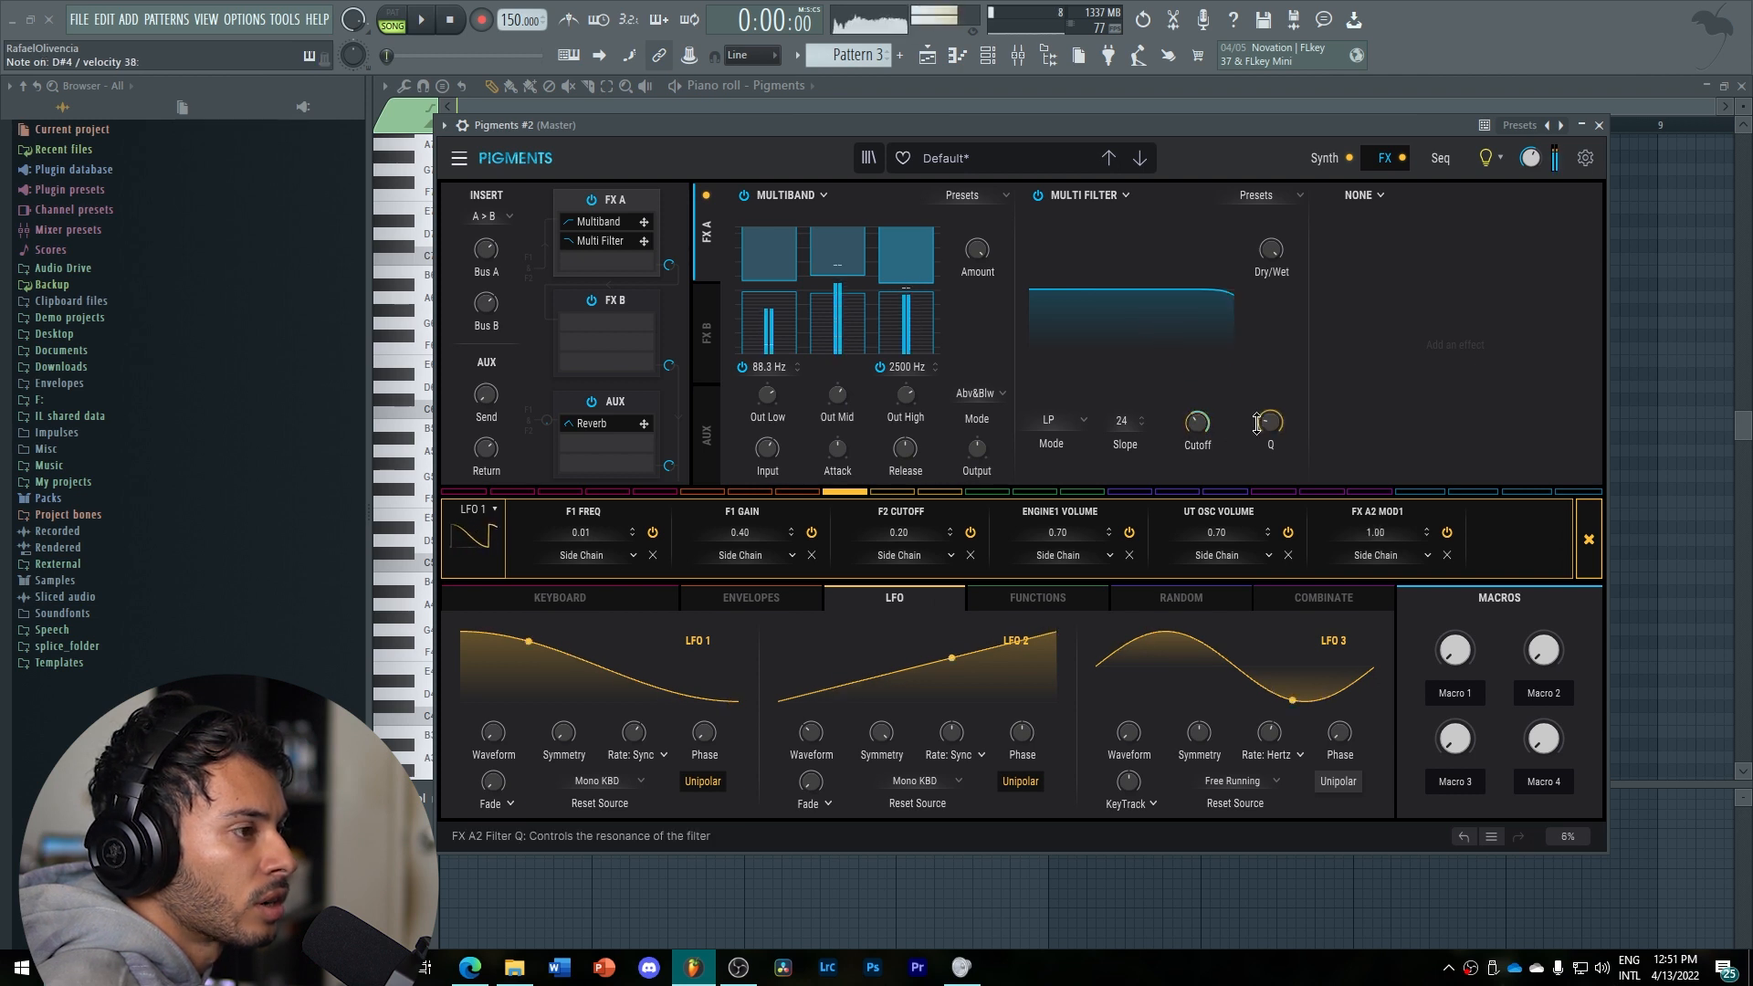
pyautogui.moveTo(1270, 422); pyautogui.dragTo(1197, 443)
pyautogui.moveTo(625, 241); pyautogui.dragTo(624, 221)
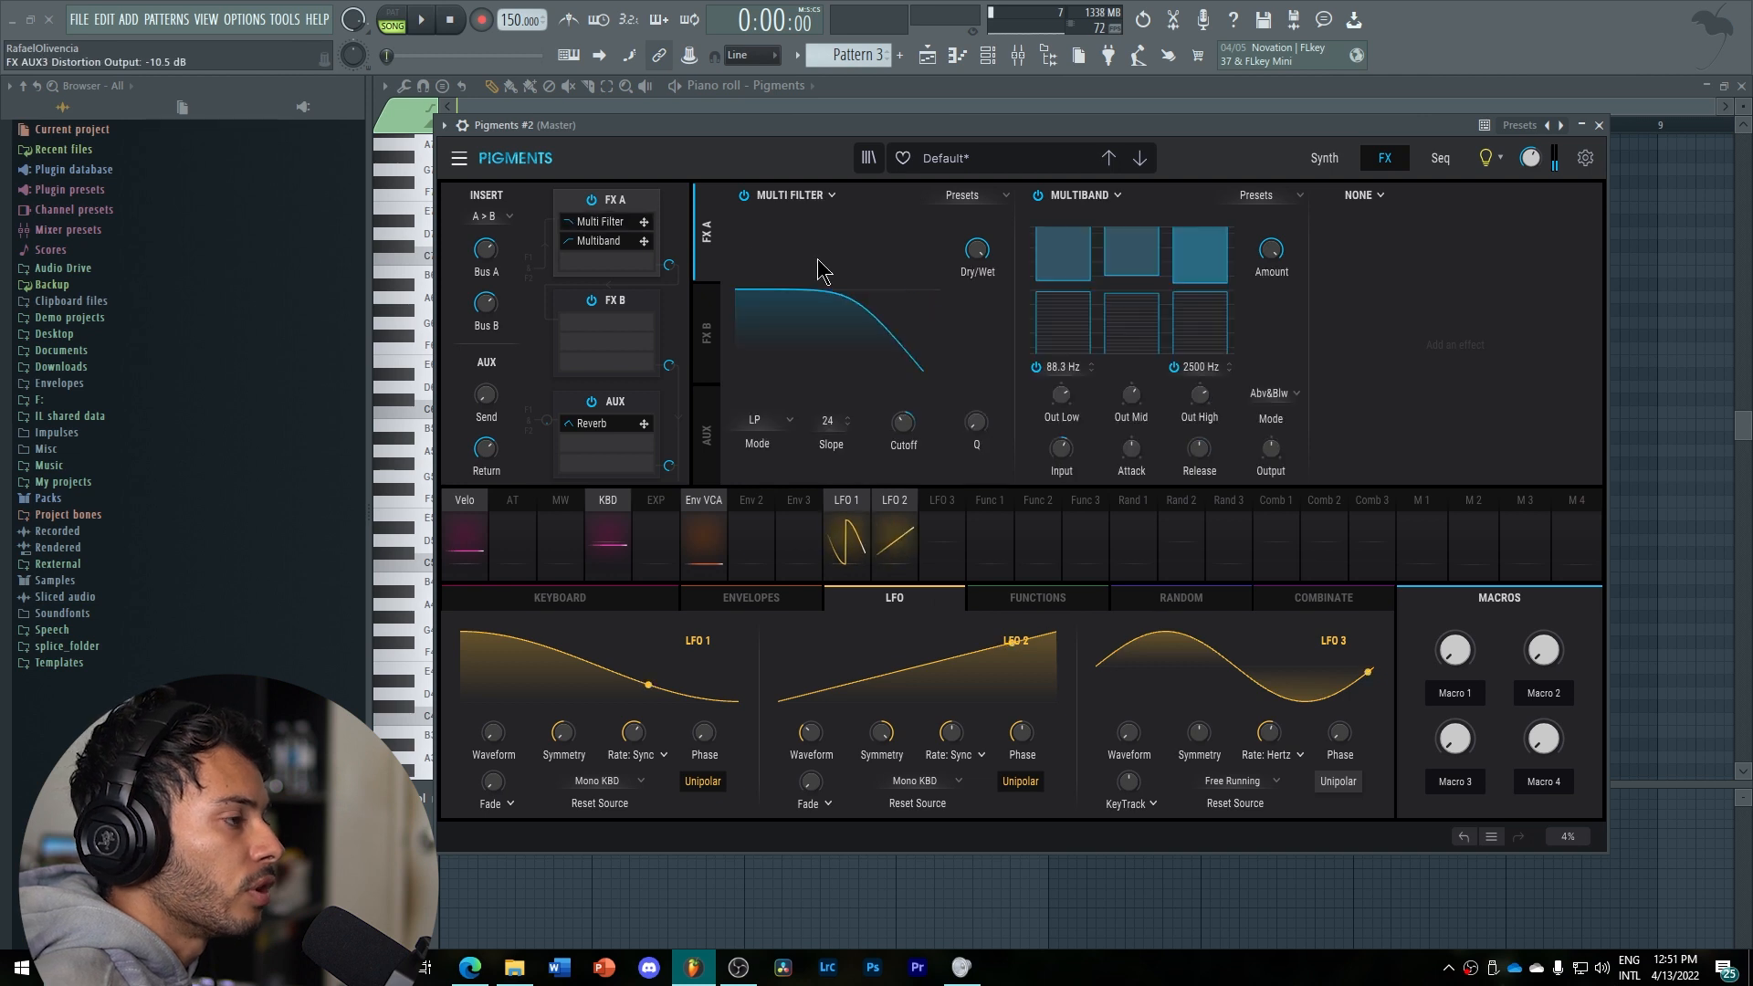
# Add a Delay in FX A's third slot and set it to an unsynced time of 19.2 ms.
pyautogui.click(1365, 195)
pyautogui.click(1315, 291)
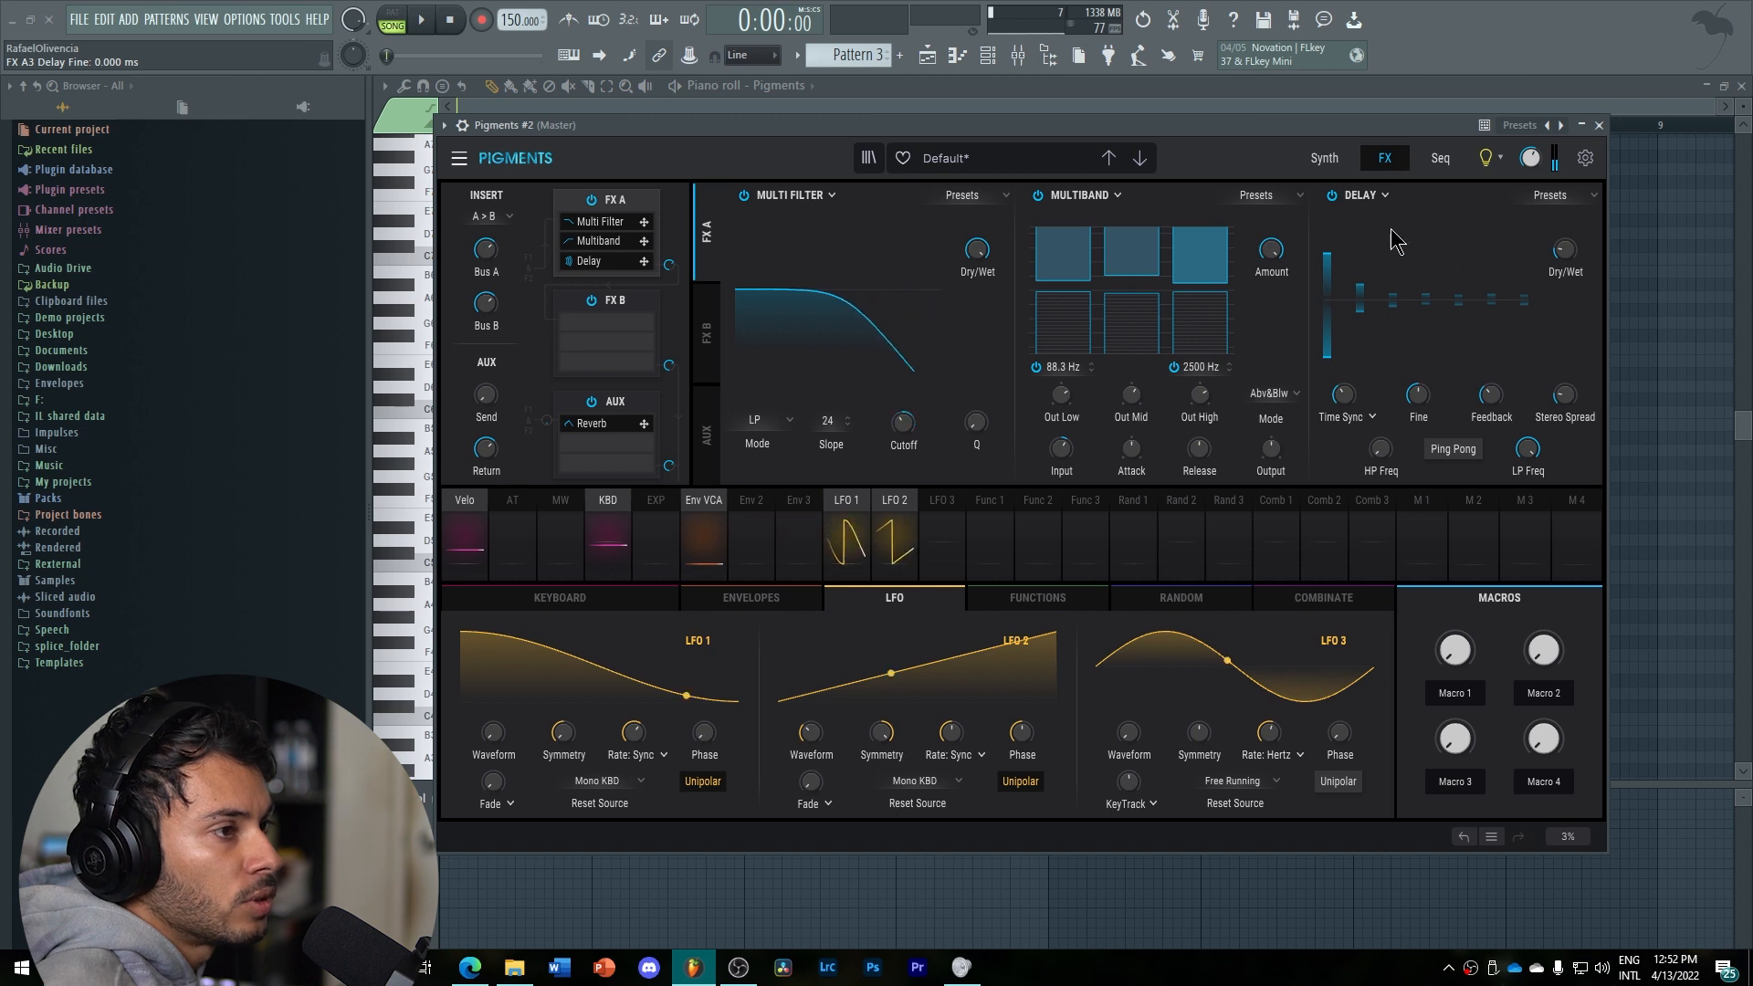
pyautogui.click(1365, 417)
pyautogui.click(1352, 418)
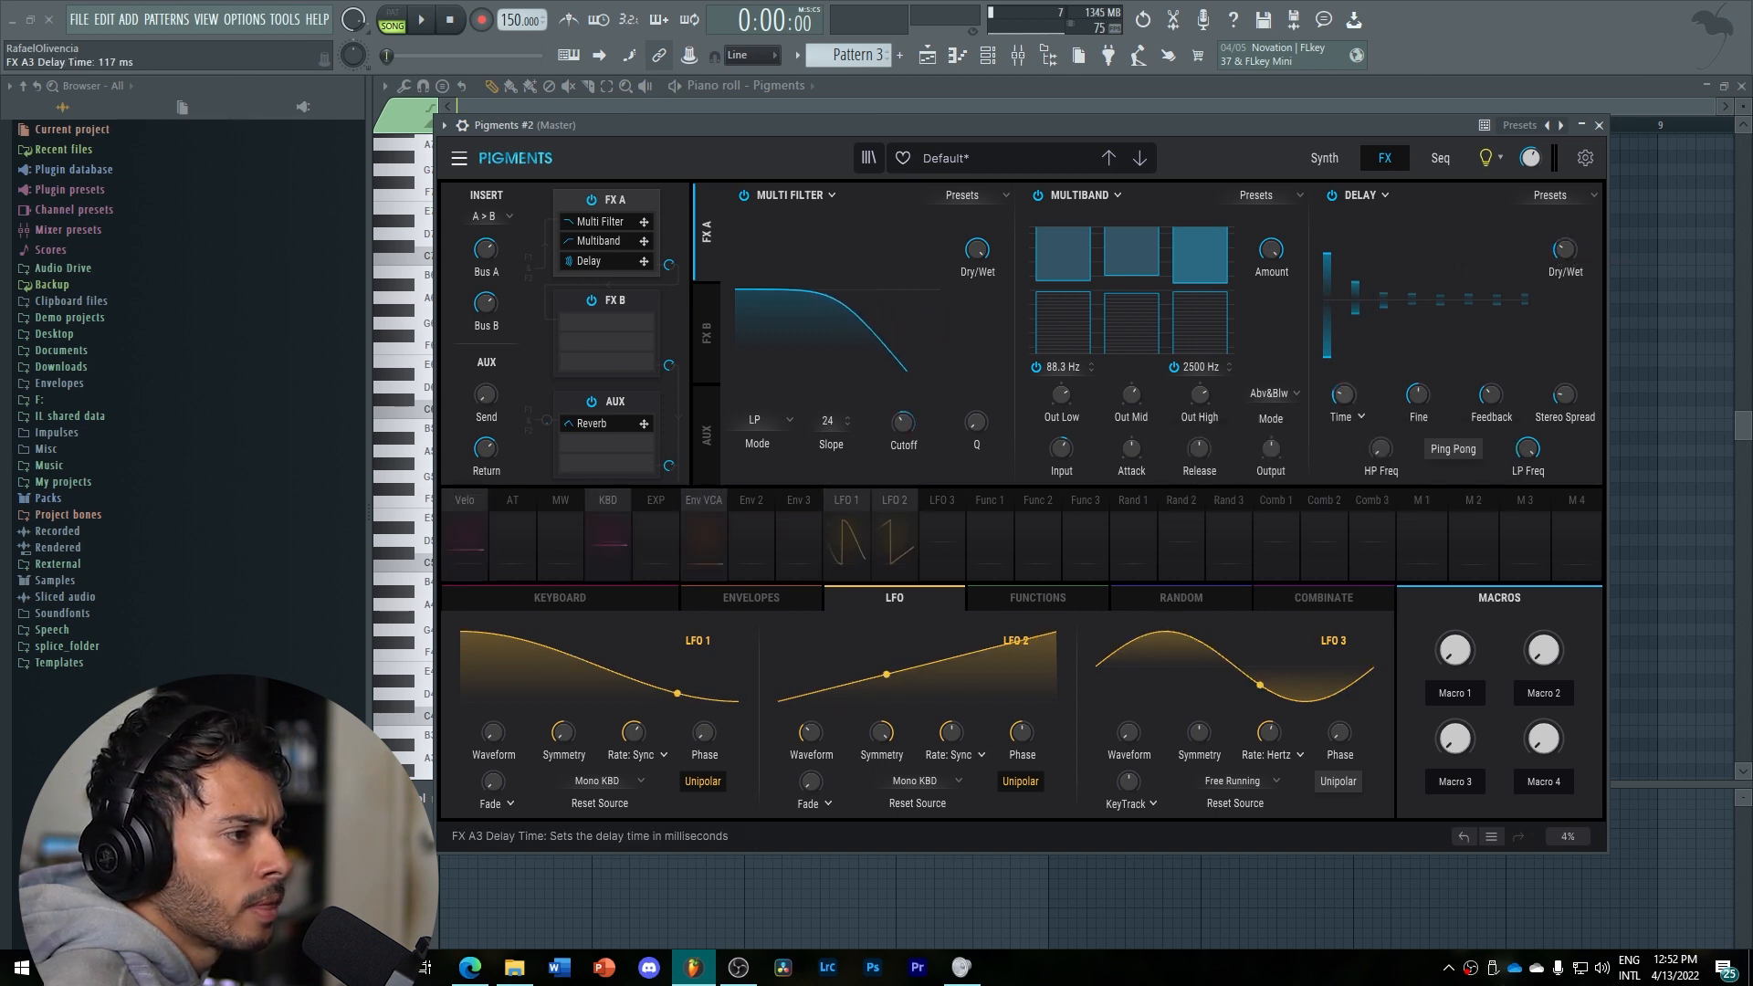
pyautogui.moveTo(1344, 395); pyautogui.dragTo(1343, 436)
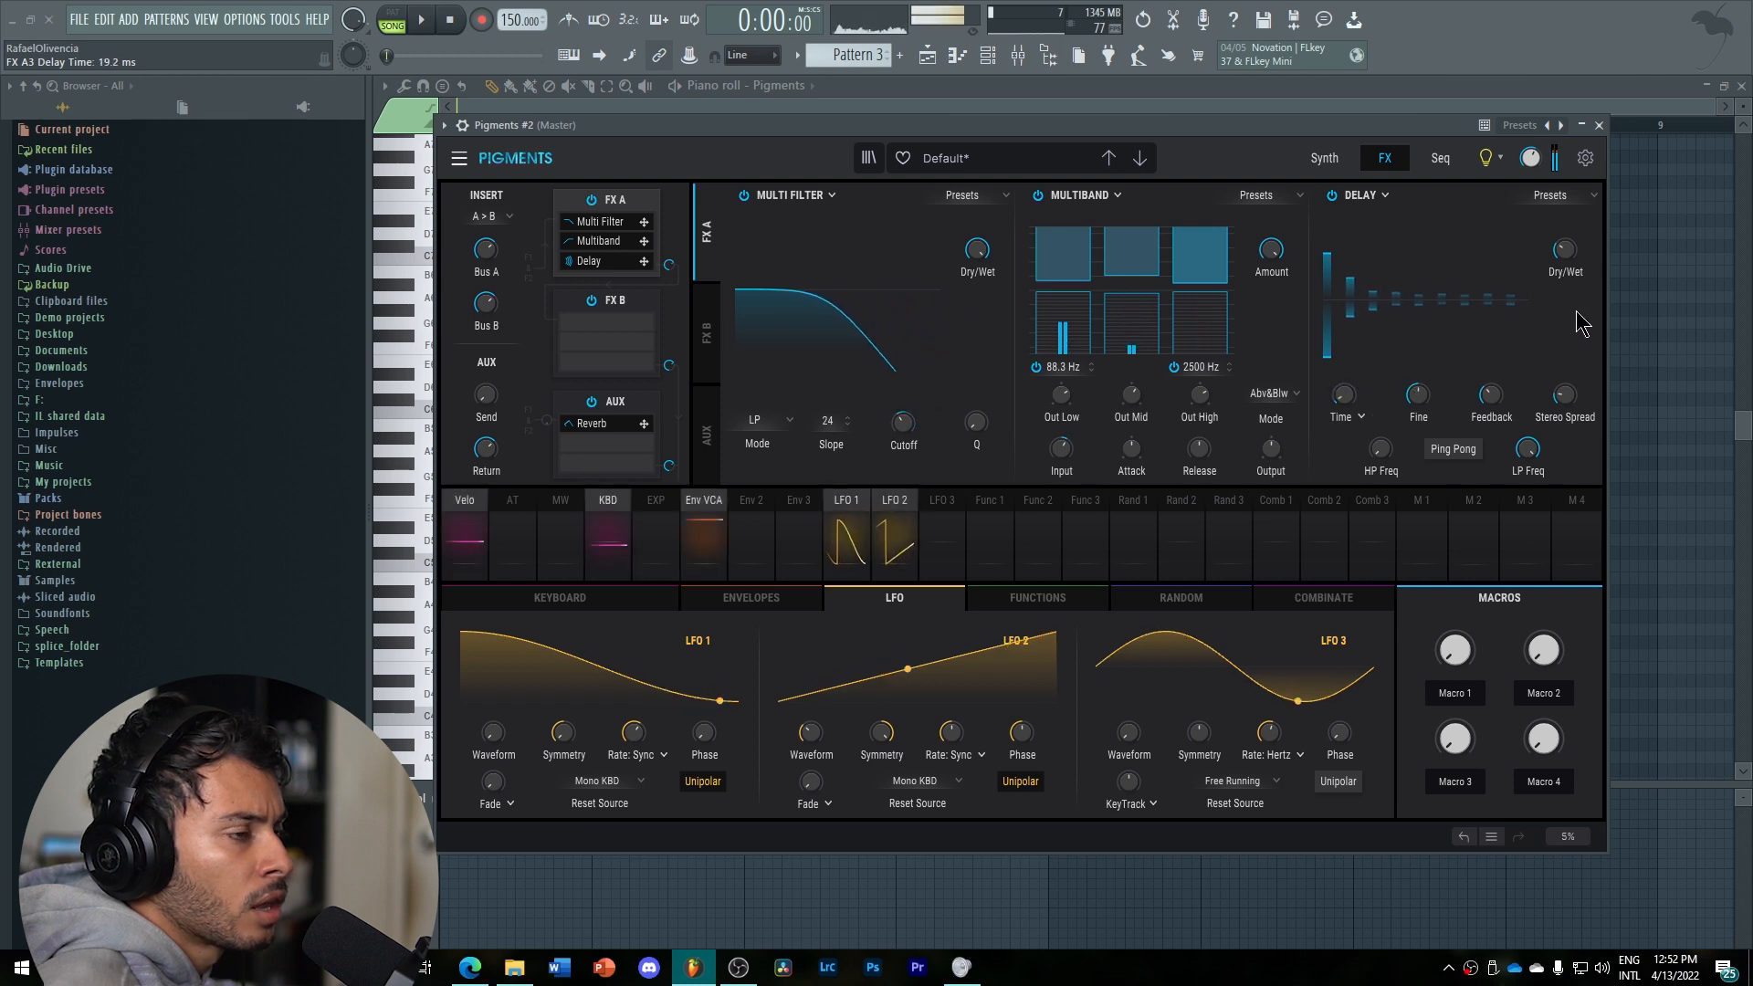
# Modulate the delay's dry/wet by 0.24 and its low-pass frequency from LFO 1, with dry/wet at 0% and high-pass at 81.6 Hz.
pyautogui.click(843, 523)
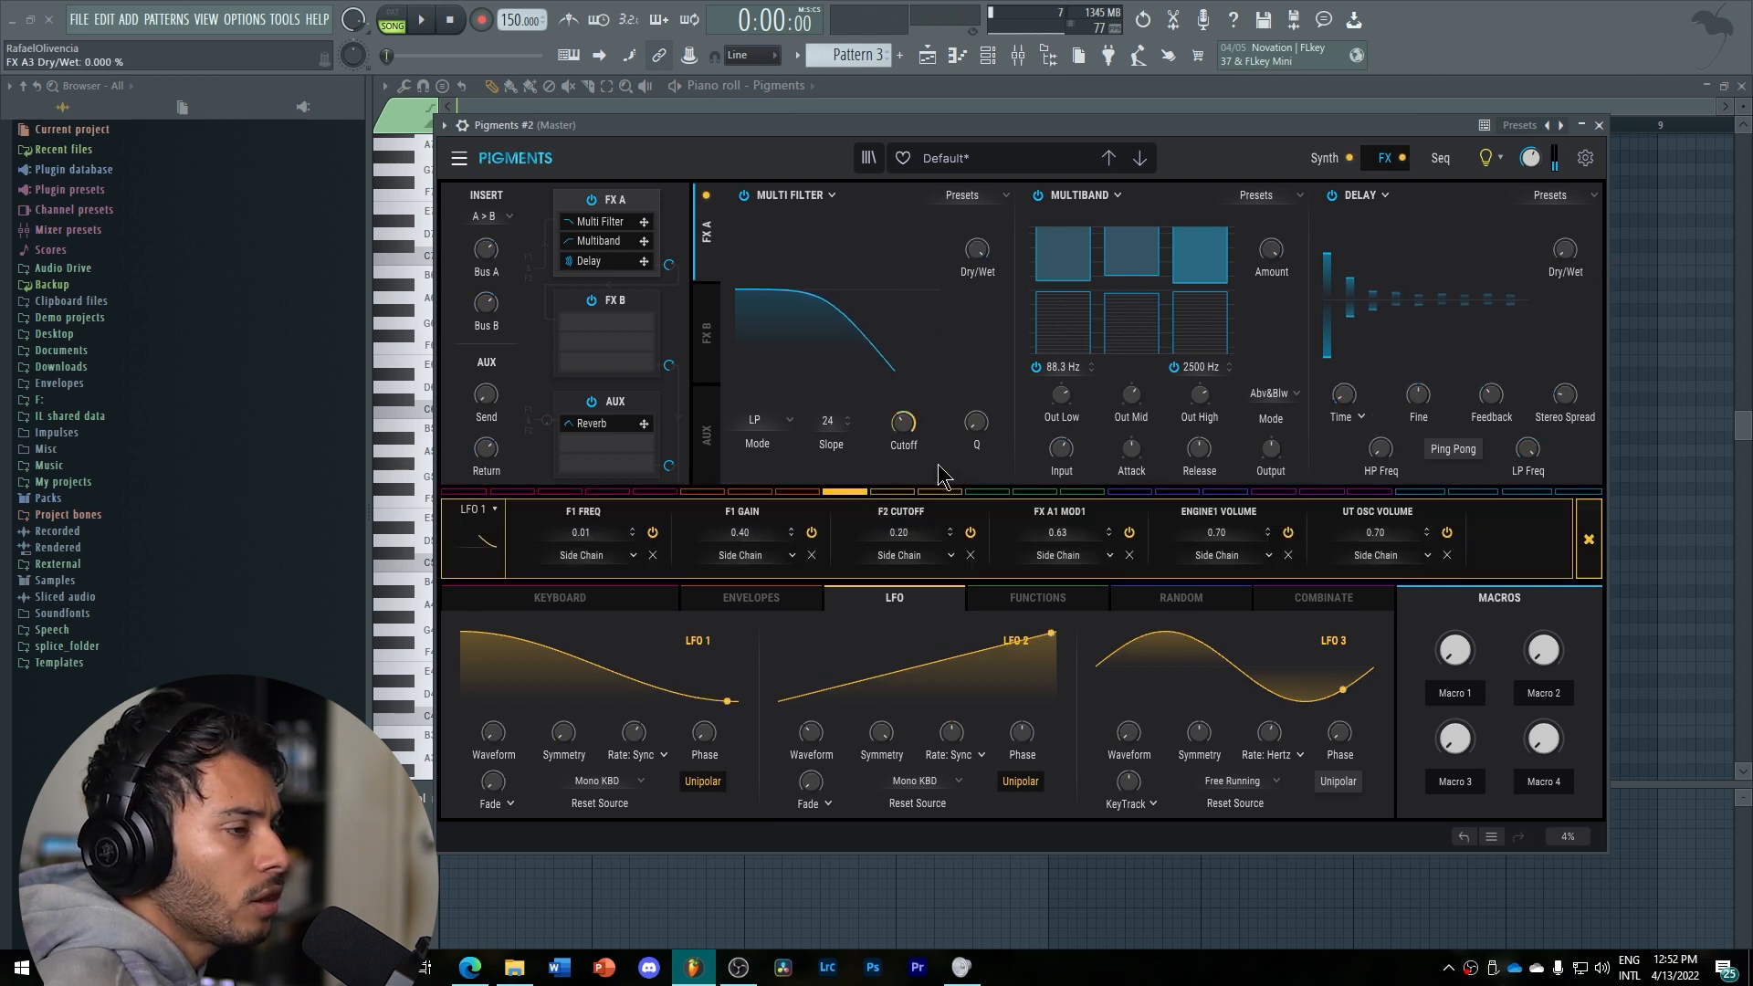
pyautogui.moveTo(1564, 249); pyautogui.dragTo(1564, 223)
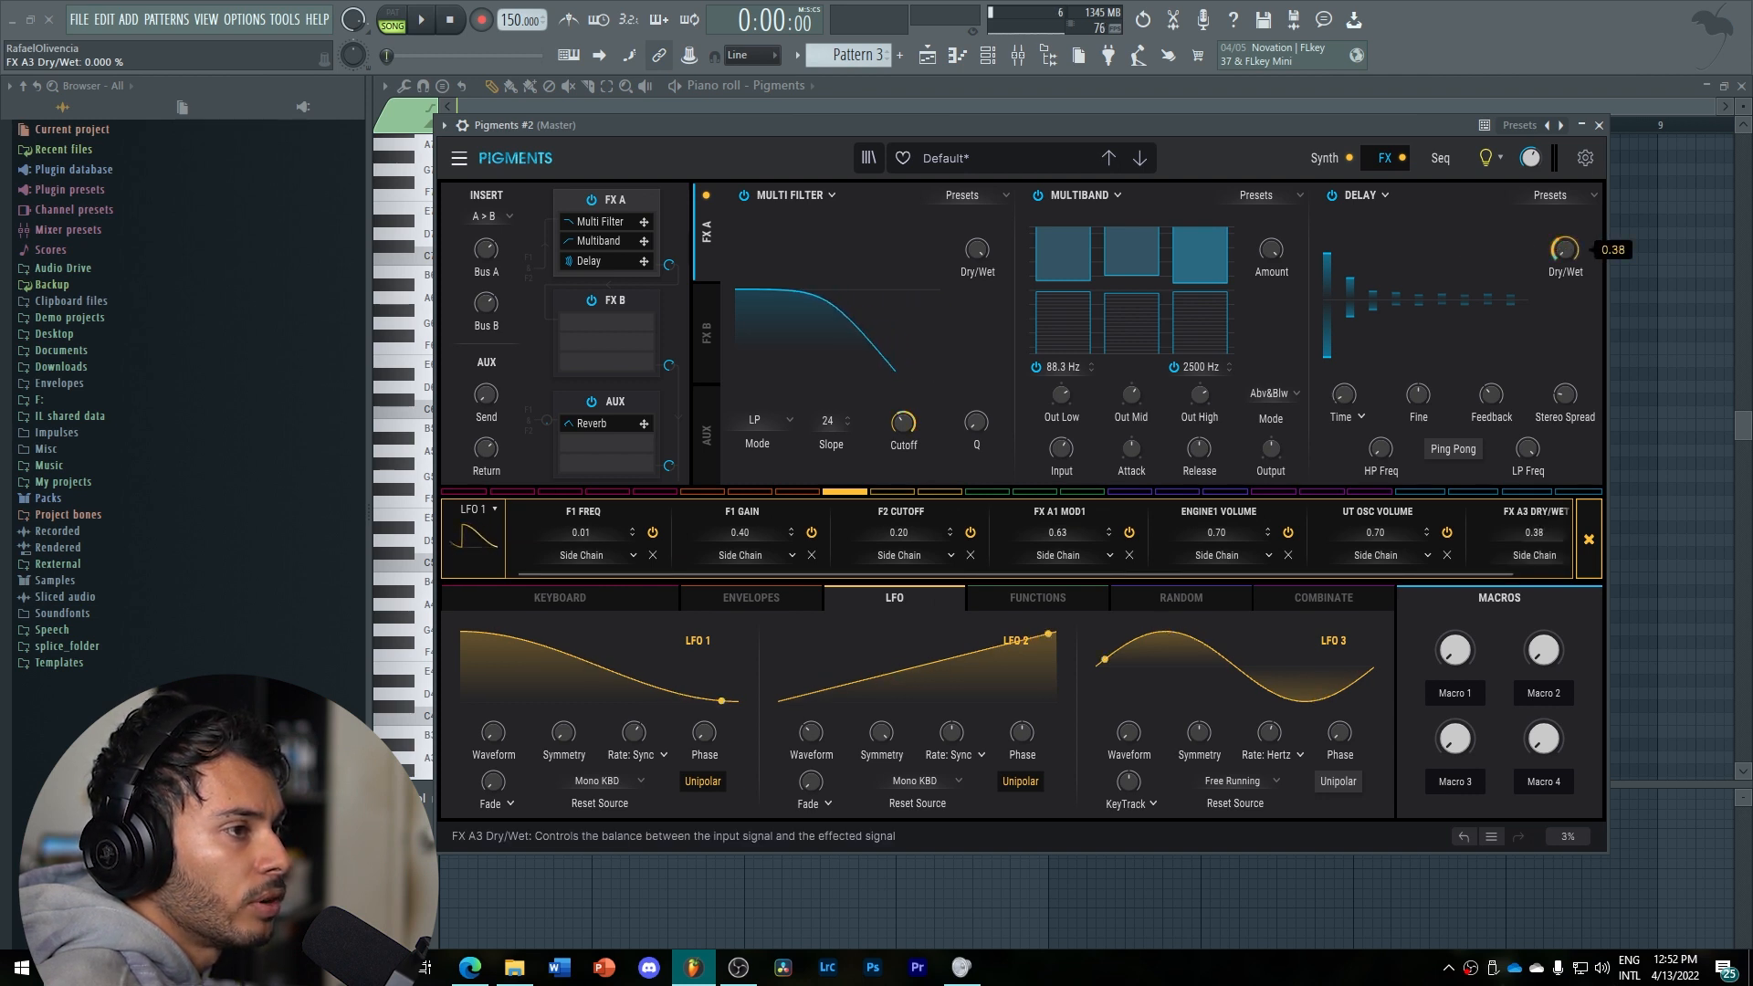
pyautogui.moveTo(1564, 250); pyautogui.dragTo(1564, 263)
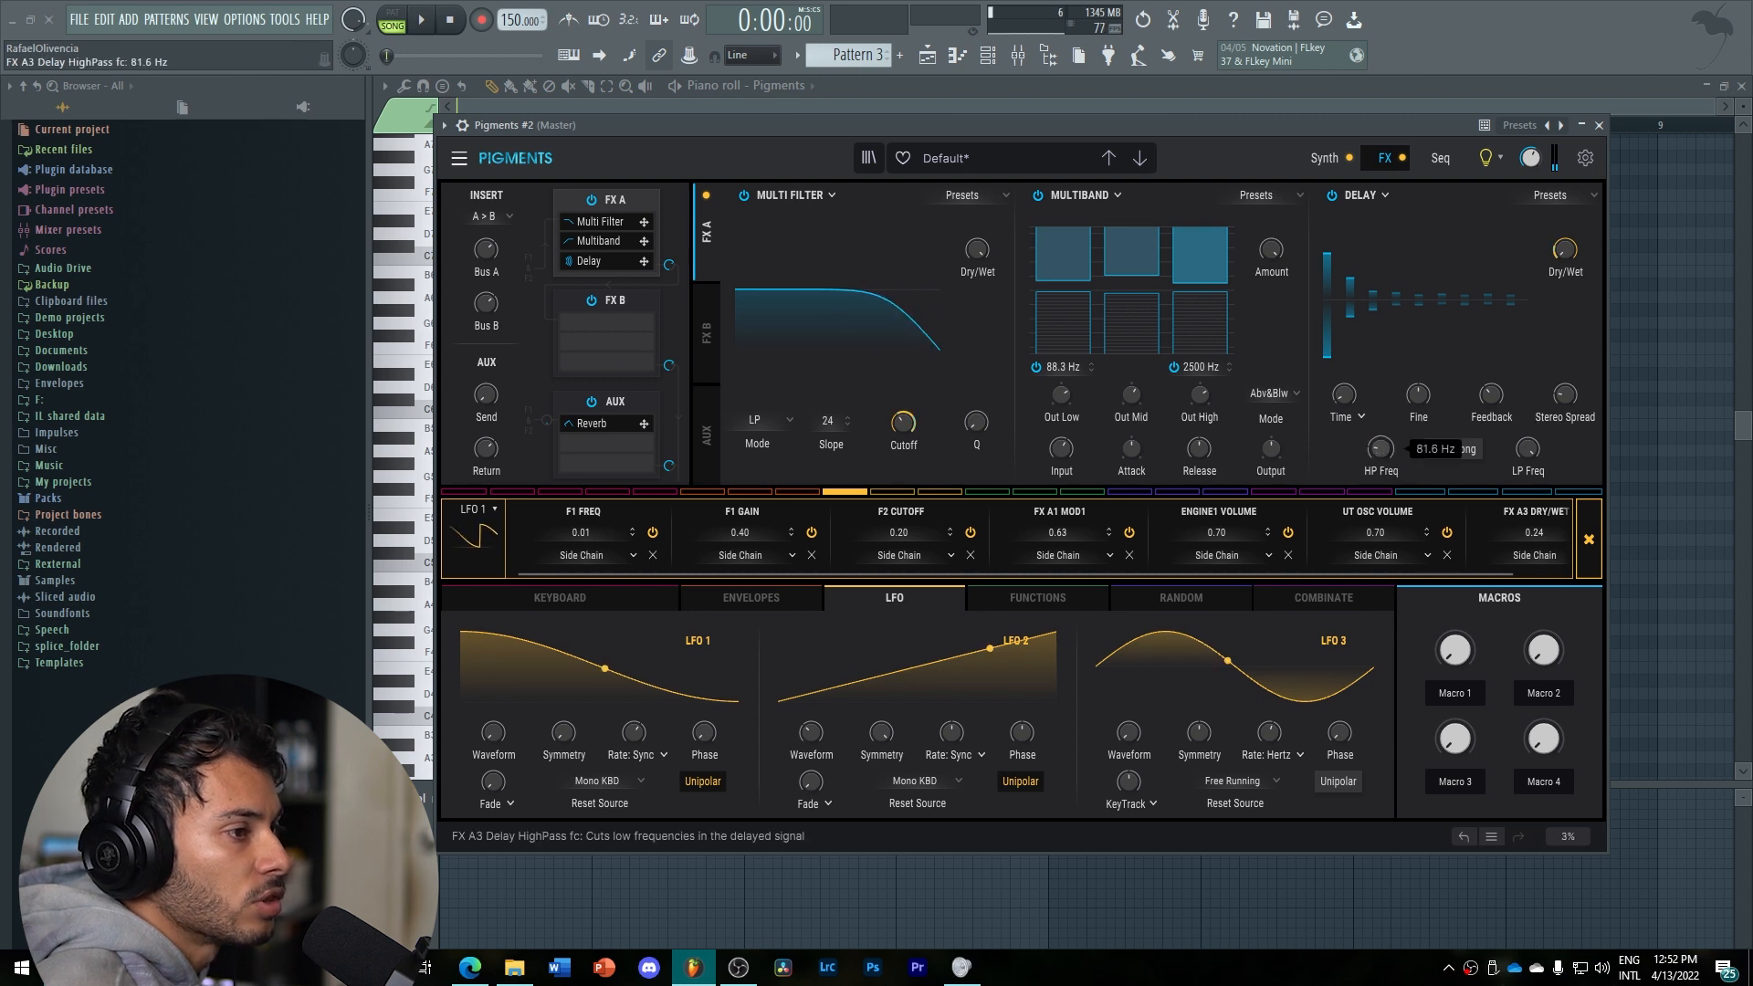
pyautogui.moveTo(1530, 467); pyautogui.dragTo(1537, 457)
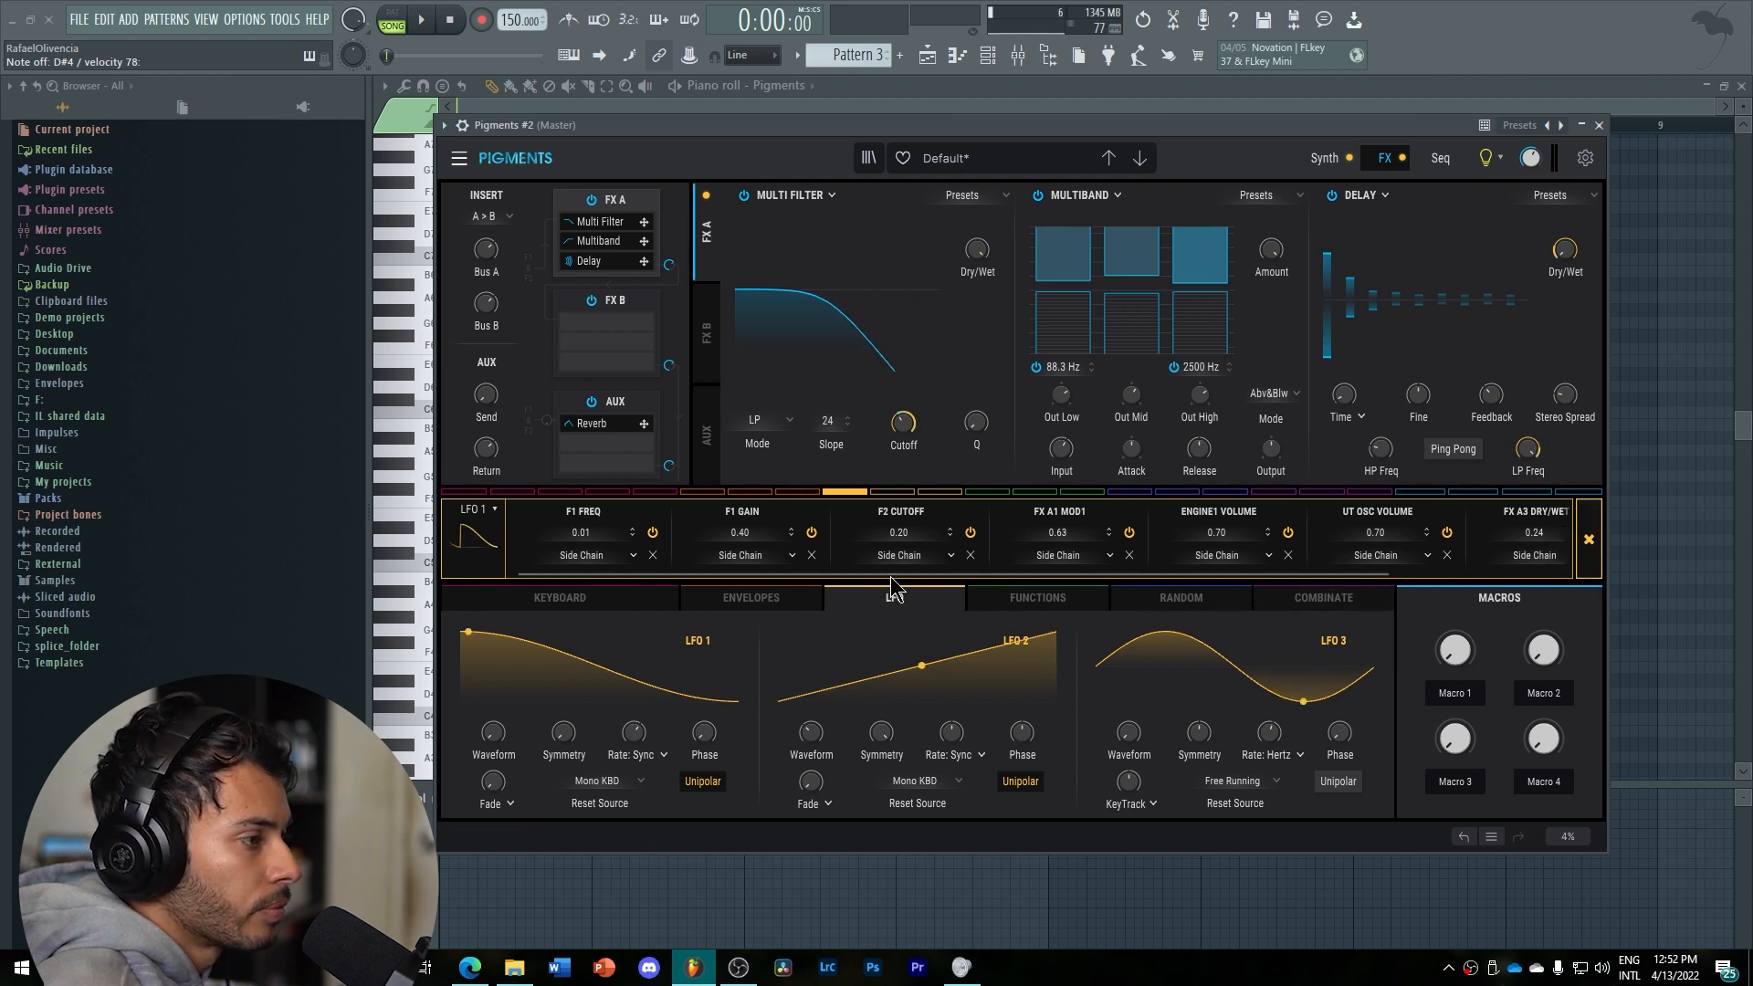
# Remove LFO 1's modulation from the delay's low-pass frequency and set that frequency to 5123 Hz.
pyautogui.moveTo(1002, 575); pyautogui.dragTo(1459, 581)
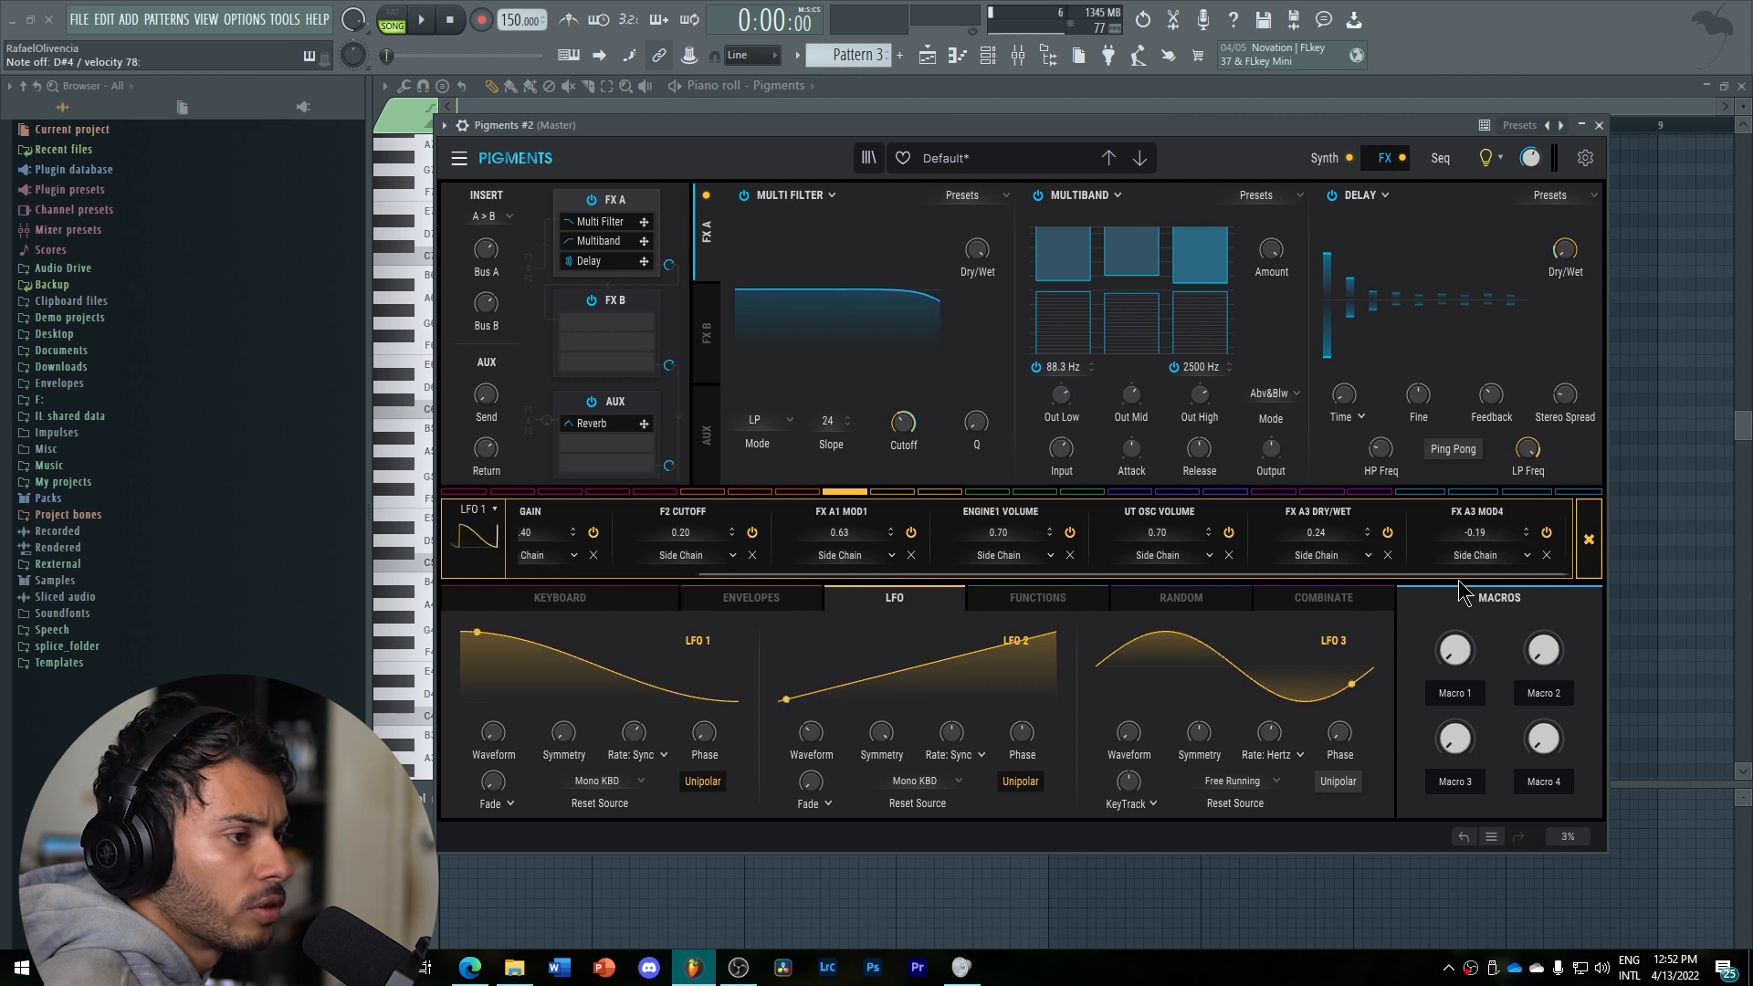
pyautogui.click(1547, 556)
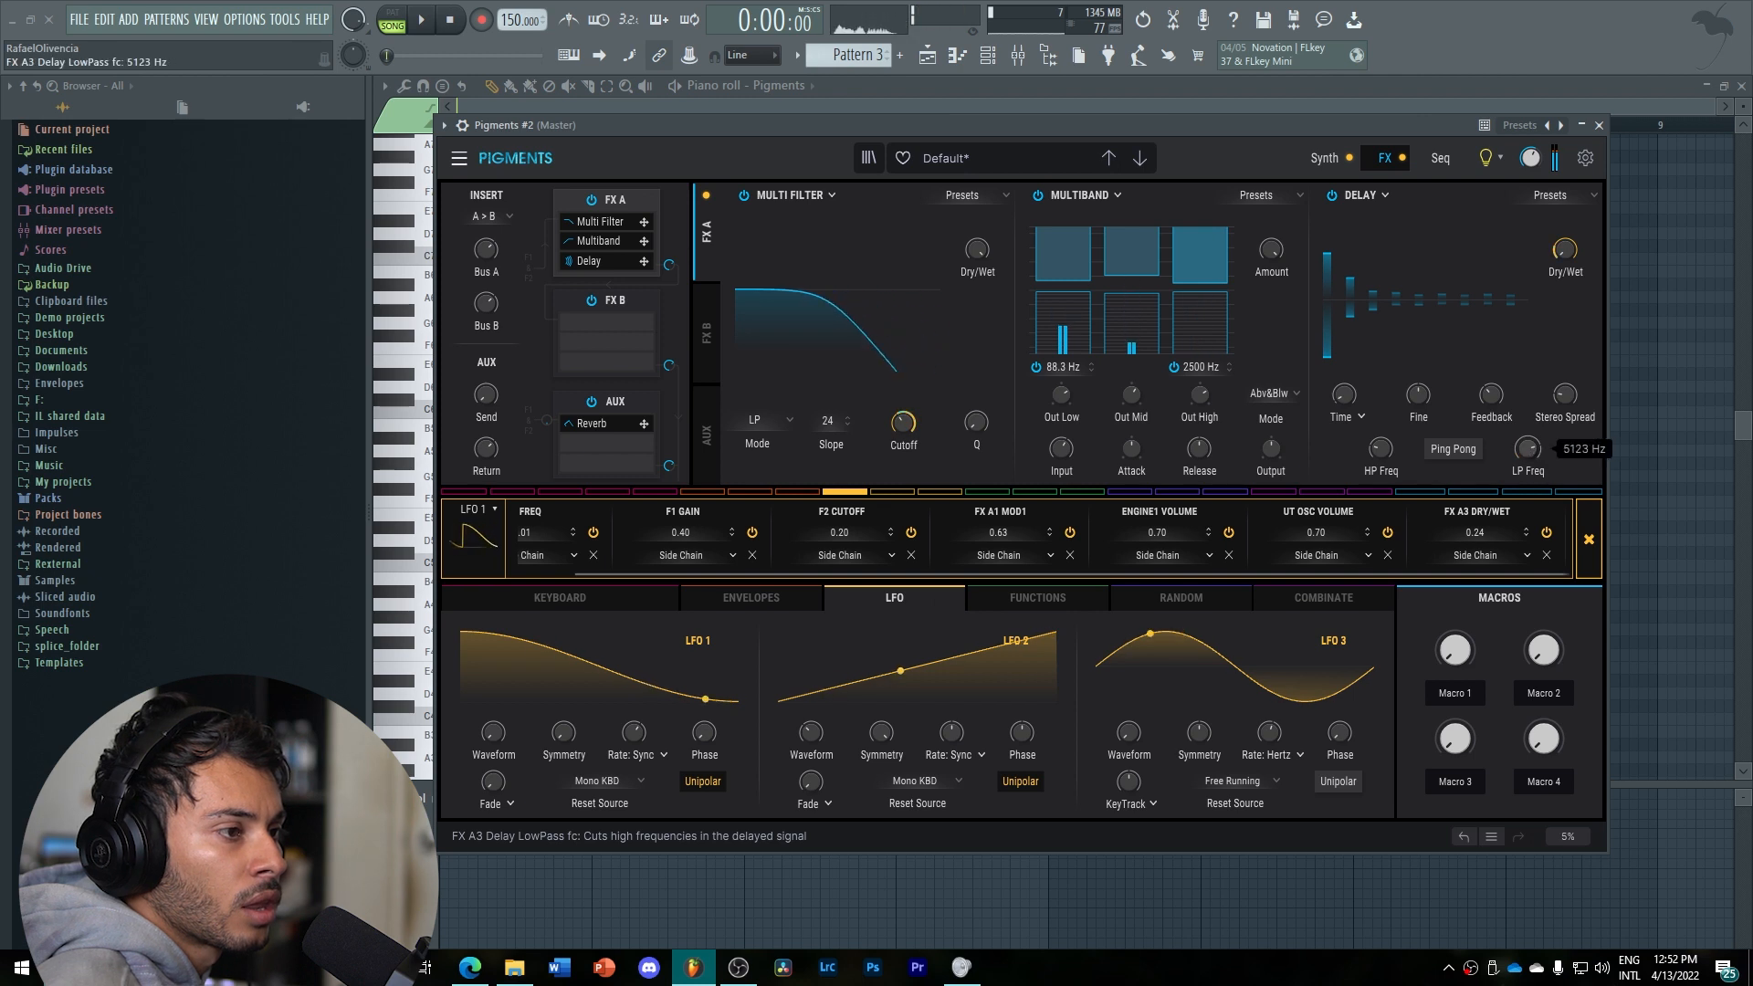
pyautogui.click(1586, 534)
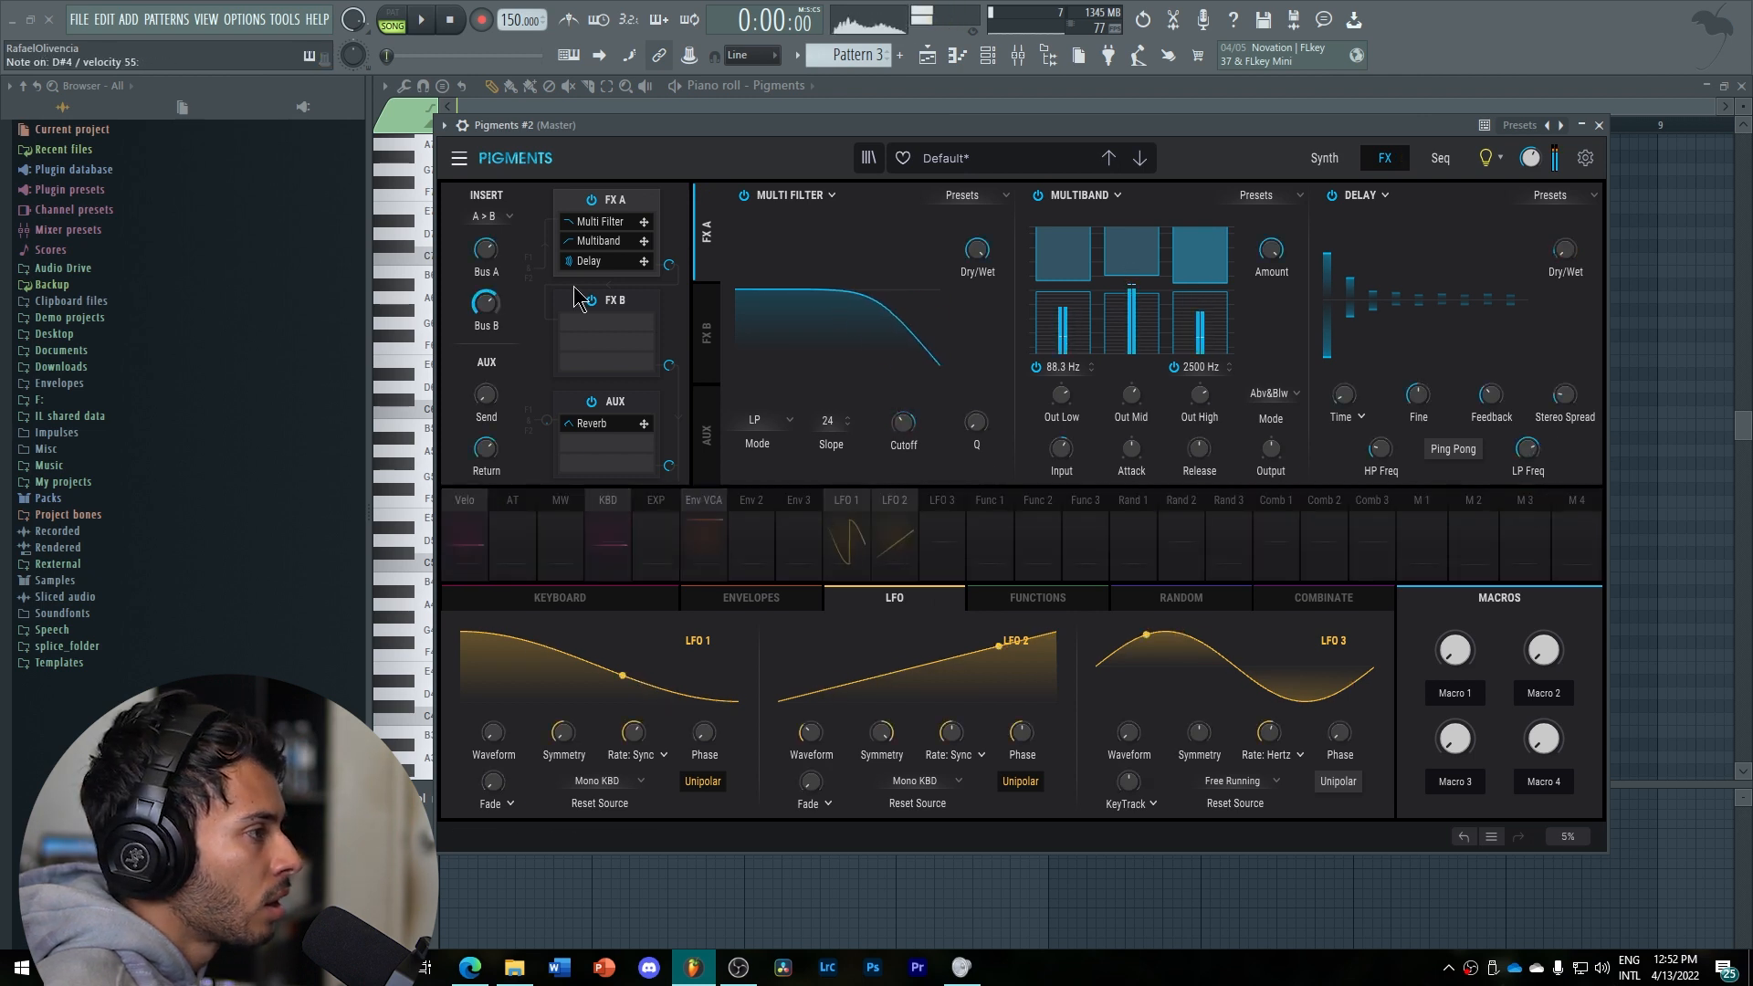
# Add a Soft Clip Distortion in FX B's first slot with the drive at 15.3 dB.
pyautogui.click(626, 308)
pyautogui.click(784, 197)
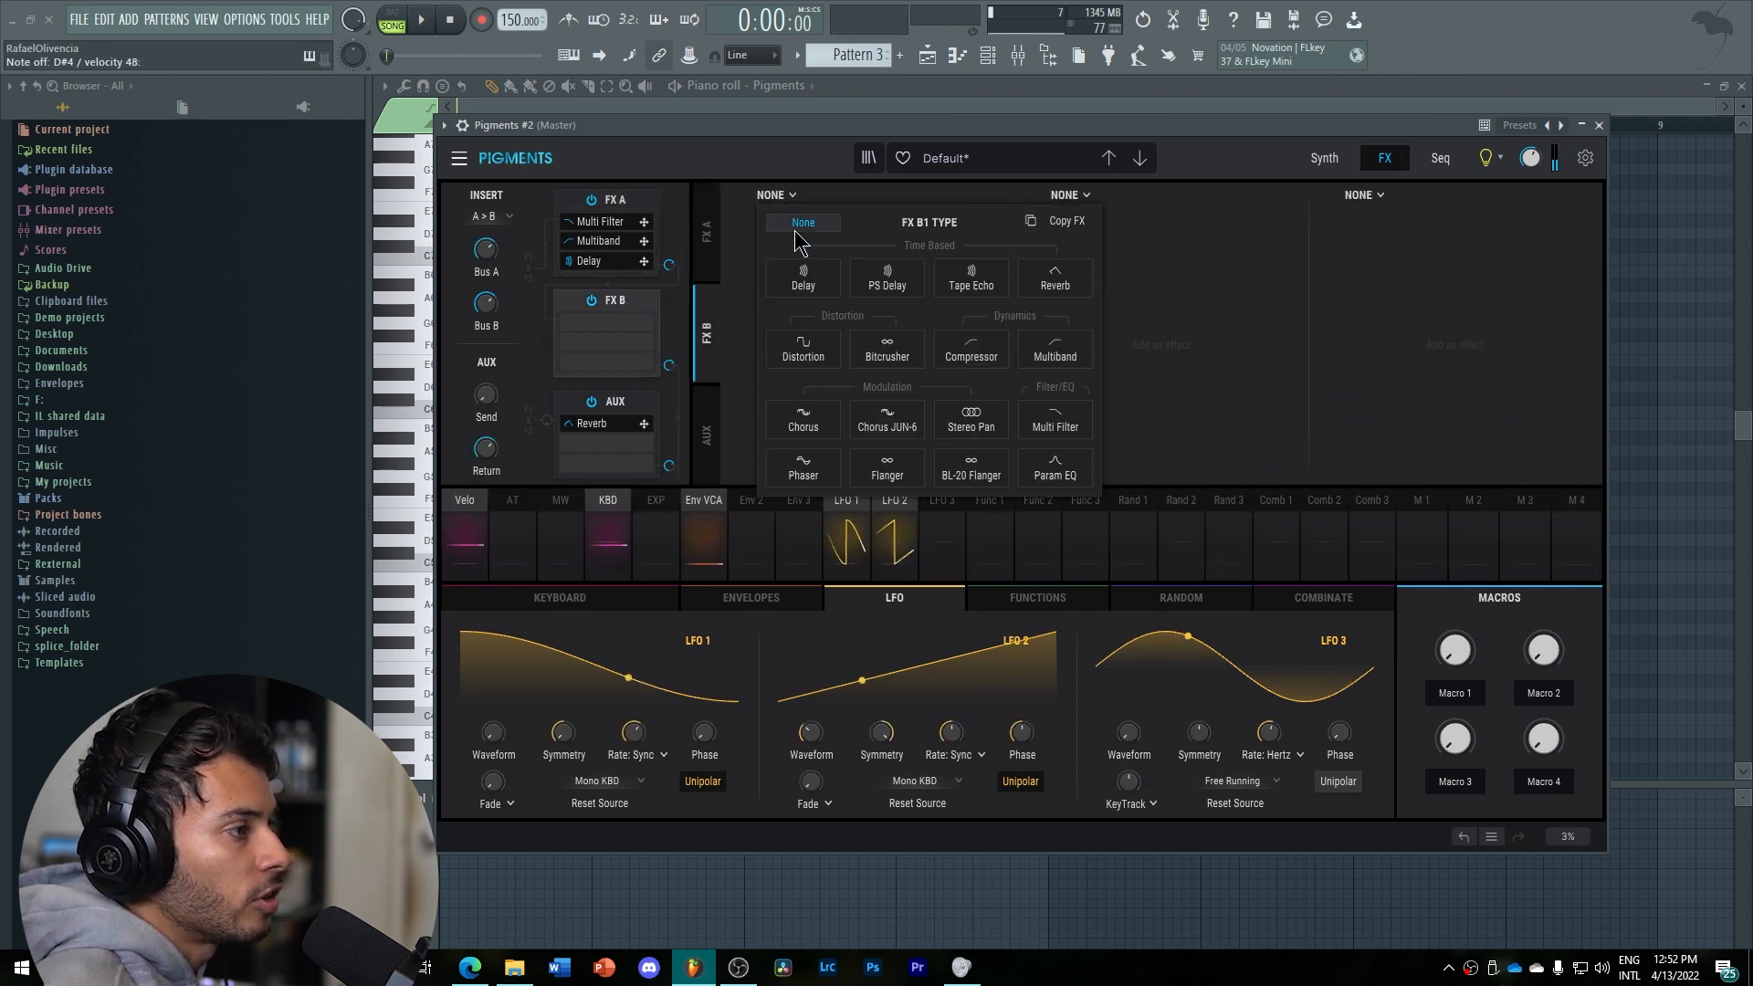
pyautogui.click(802, 356)
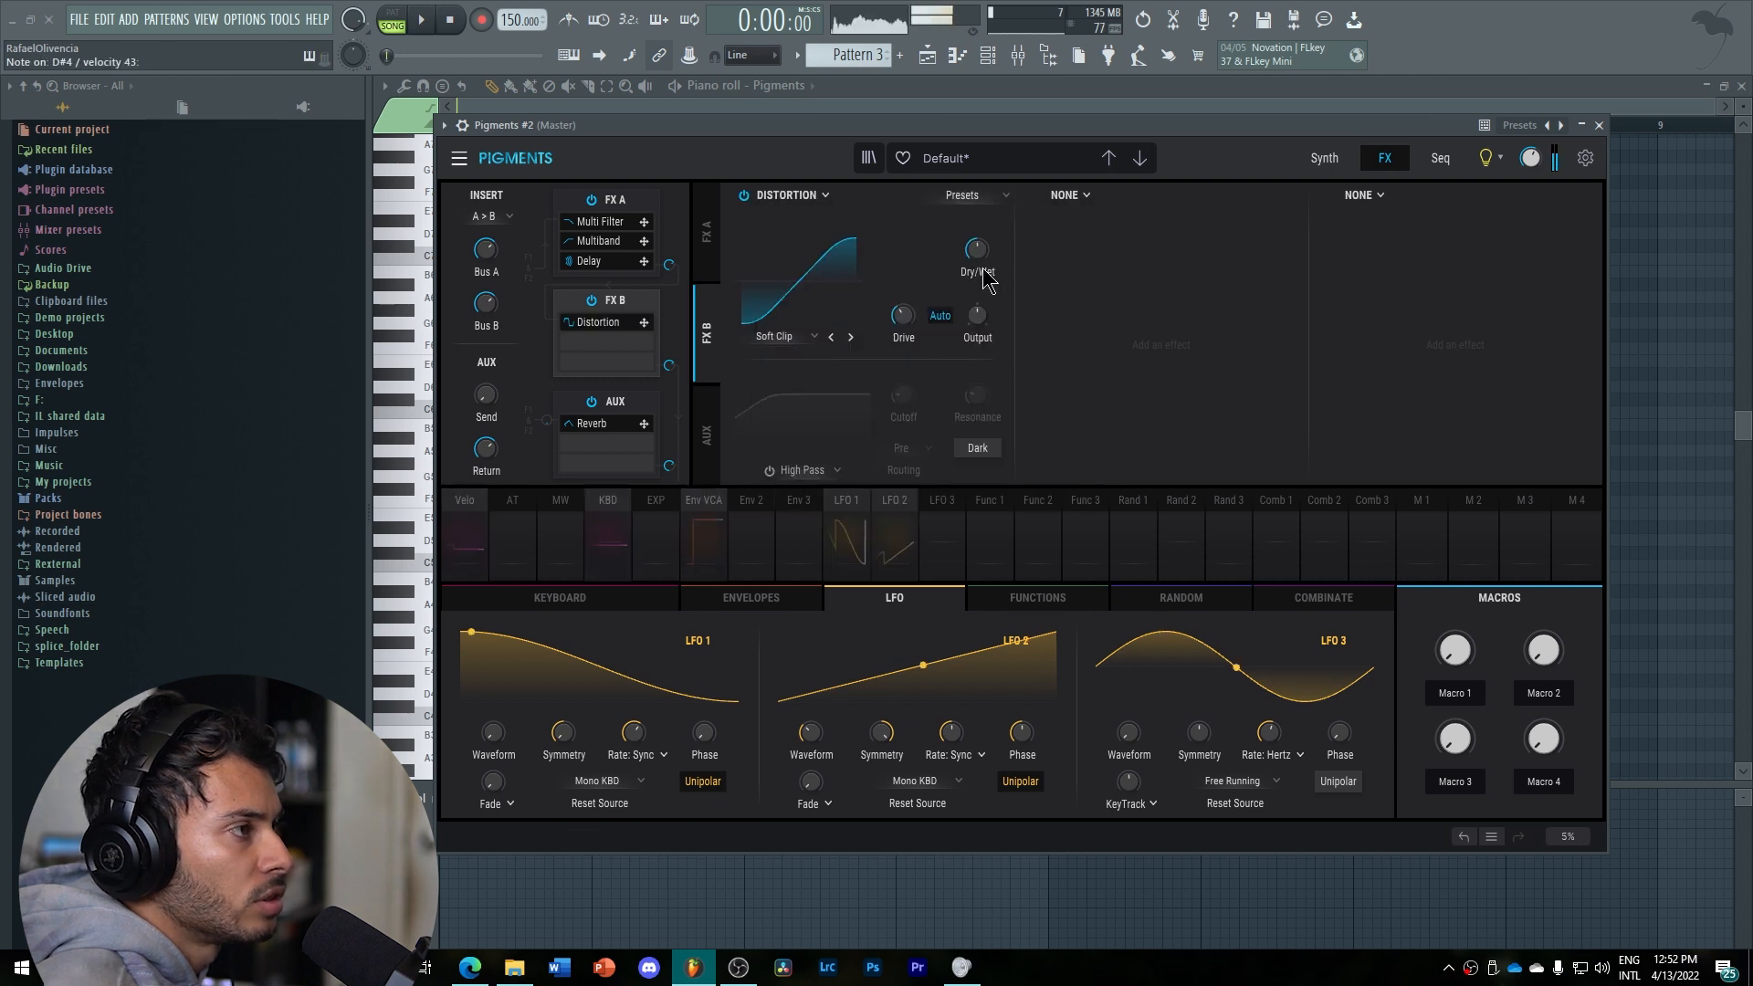
pyautogui.moveTo(902, 315); pyautogui.dragTo(922, 304)
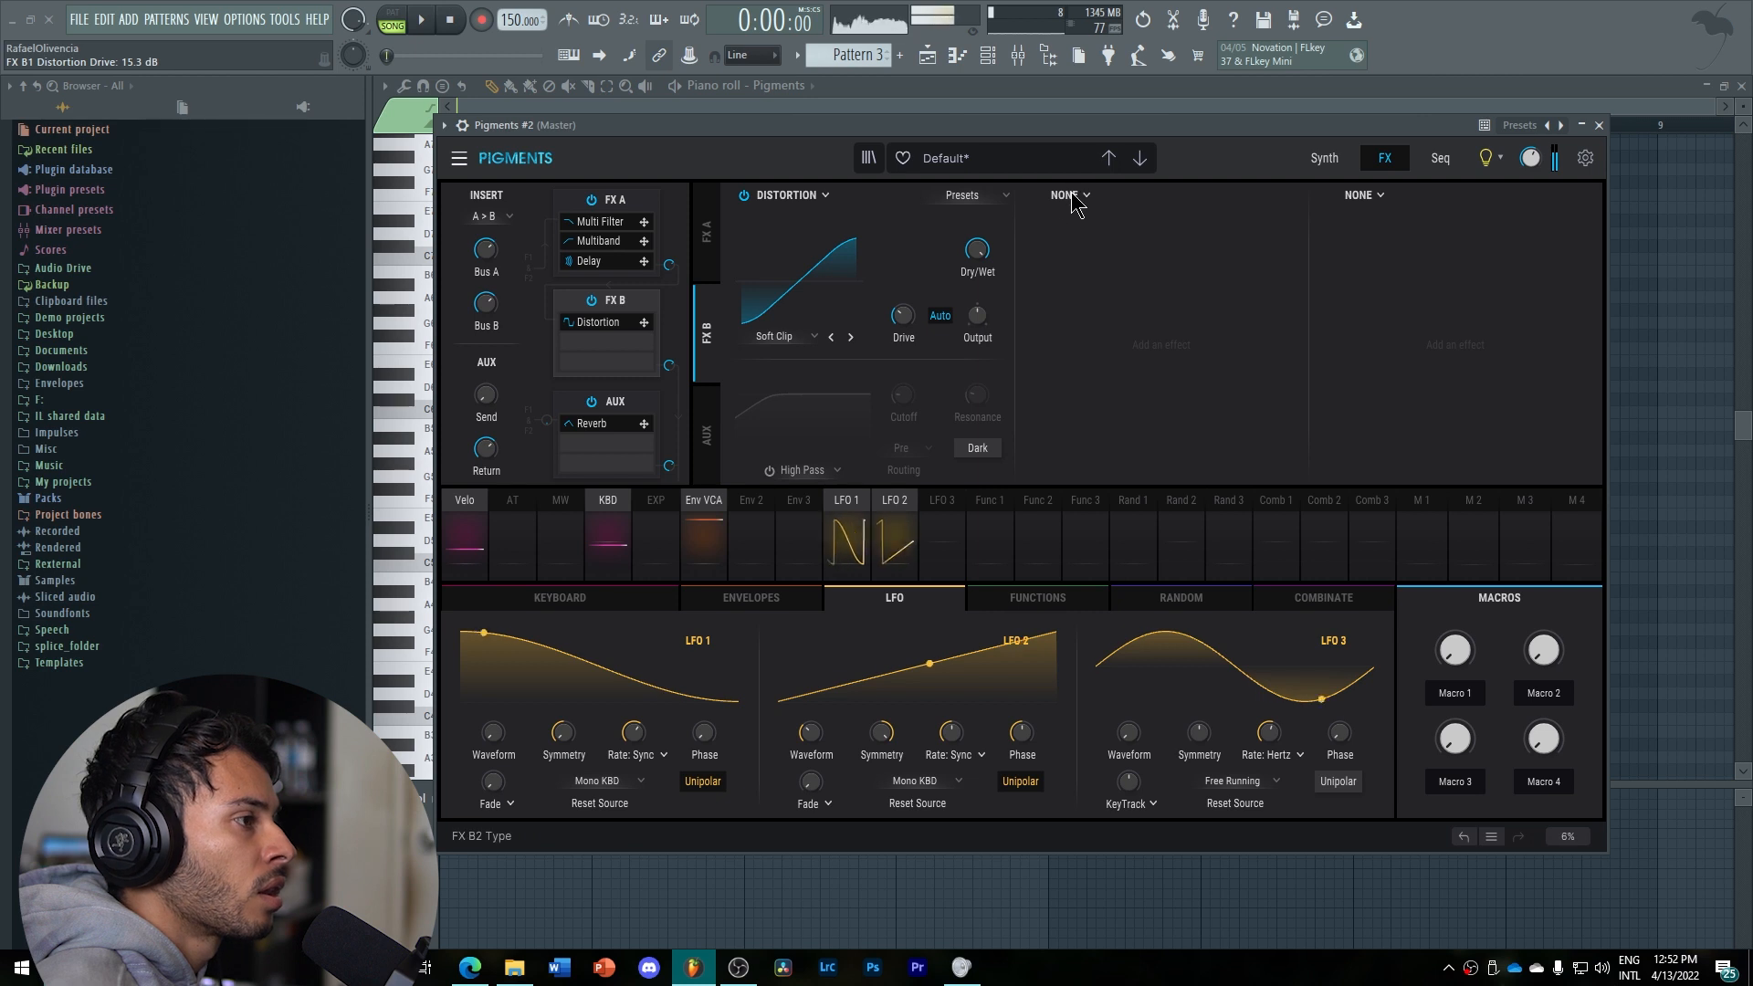
# Add a Reverb in FX B's second slot and set its dry/wet to 10%.
pyautogui.click(1070, 197)
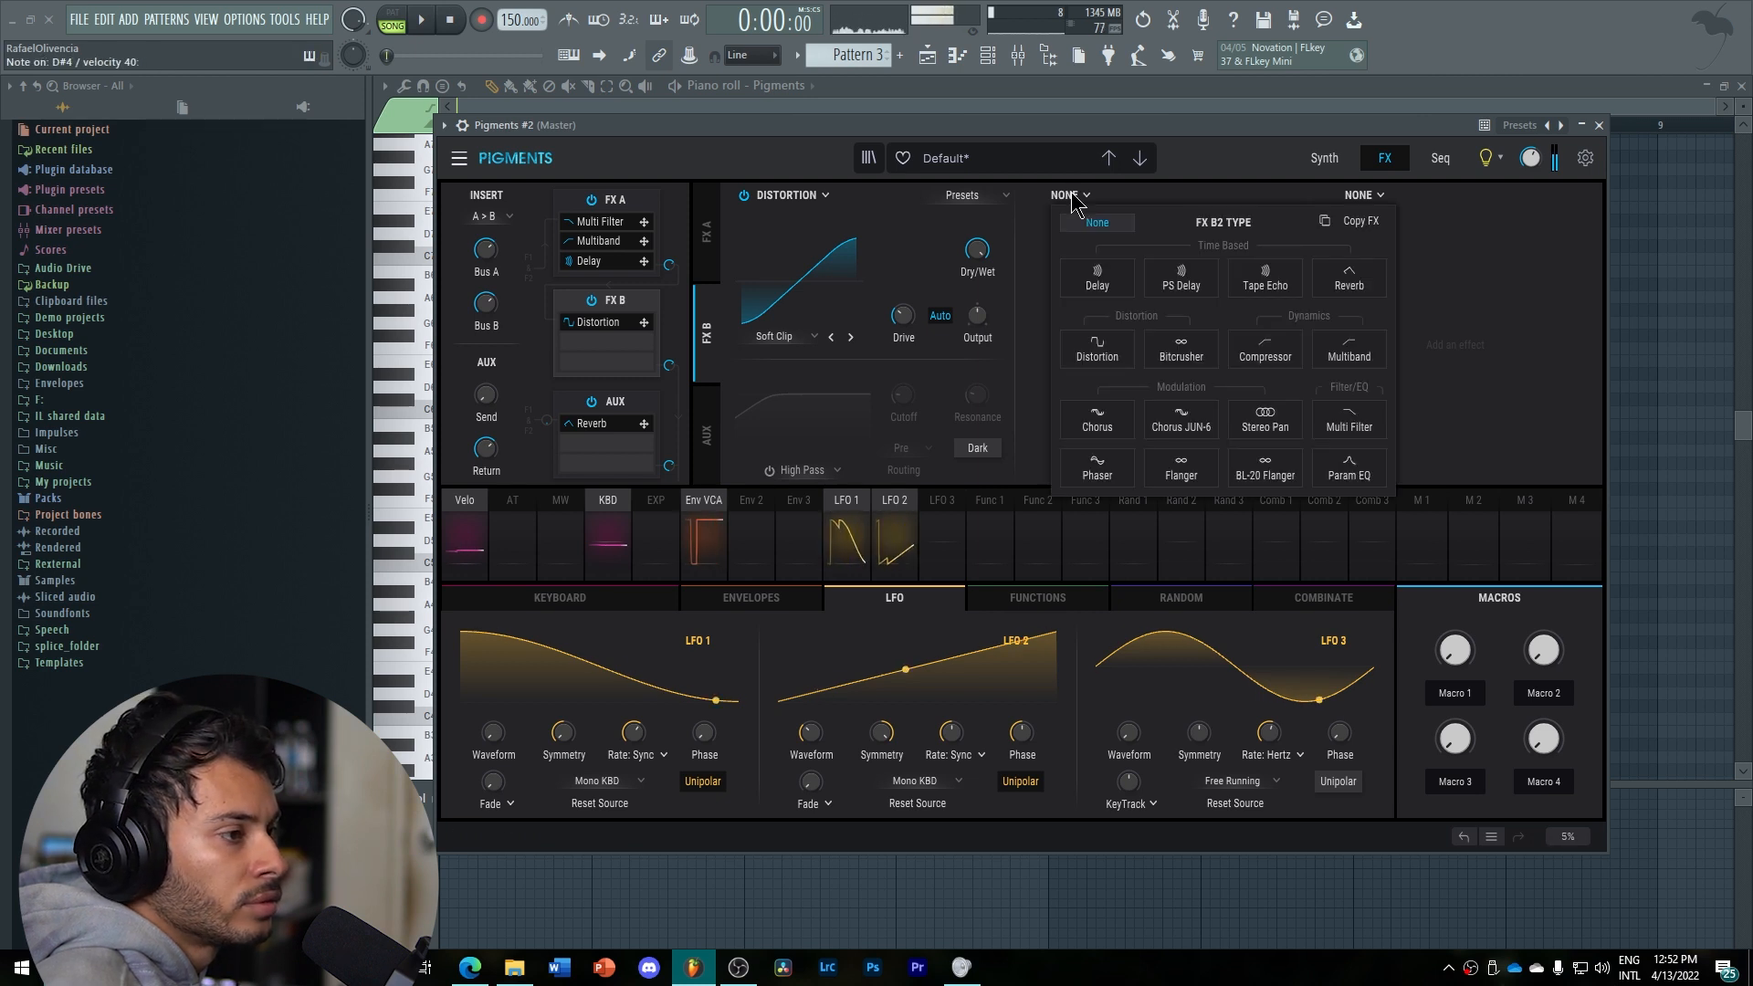
pyautogui.click(1331, 272)
pyautogui.moveTo(1270, 249); pyautogui.dragTo(1271, 245)
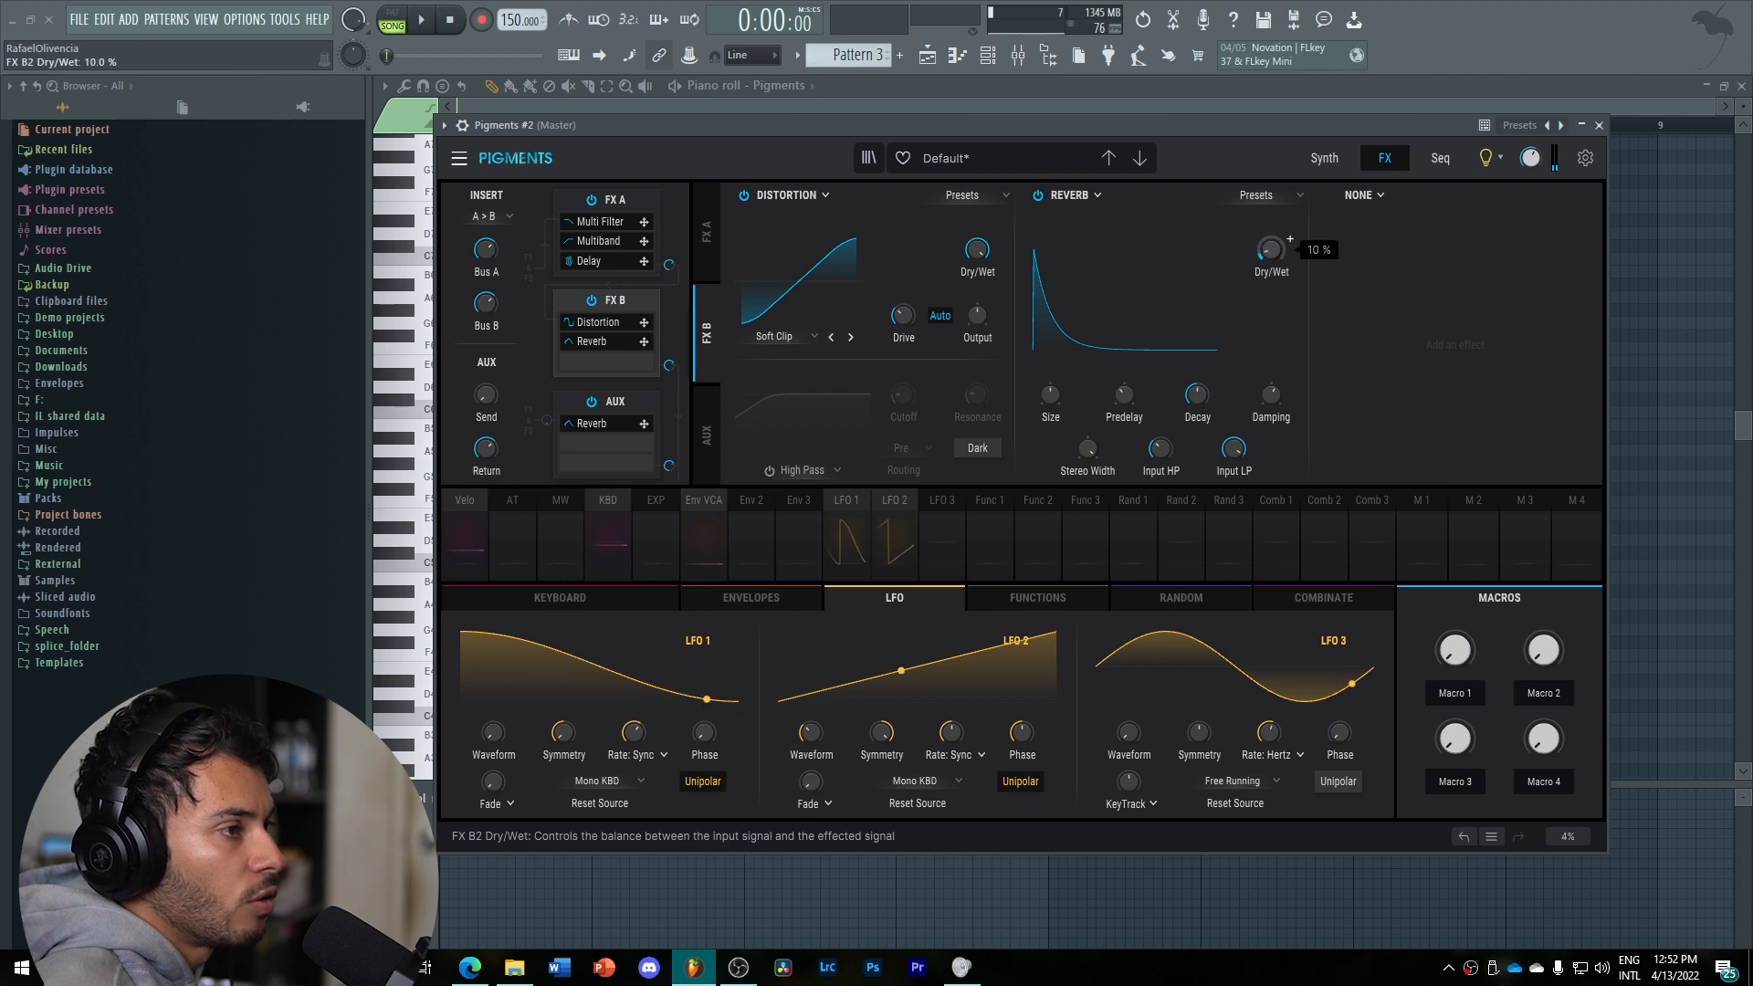
# Speed up LFO 1's tempo-synced rate beyond the 1/2 division.
pyautogui.click(1321, 159)
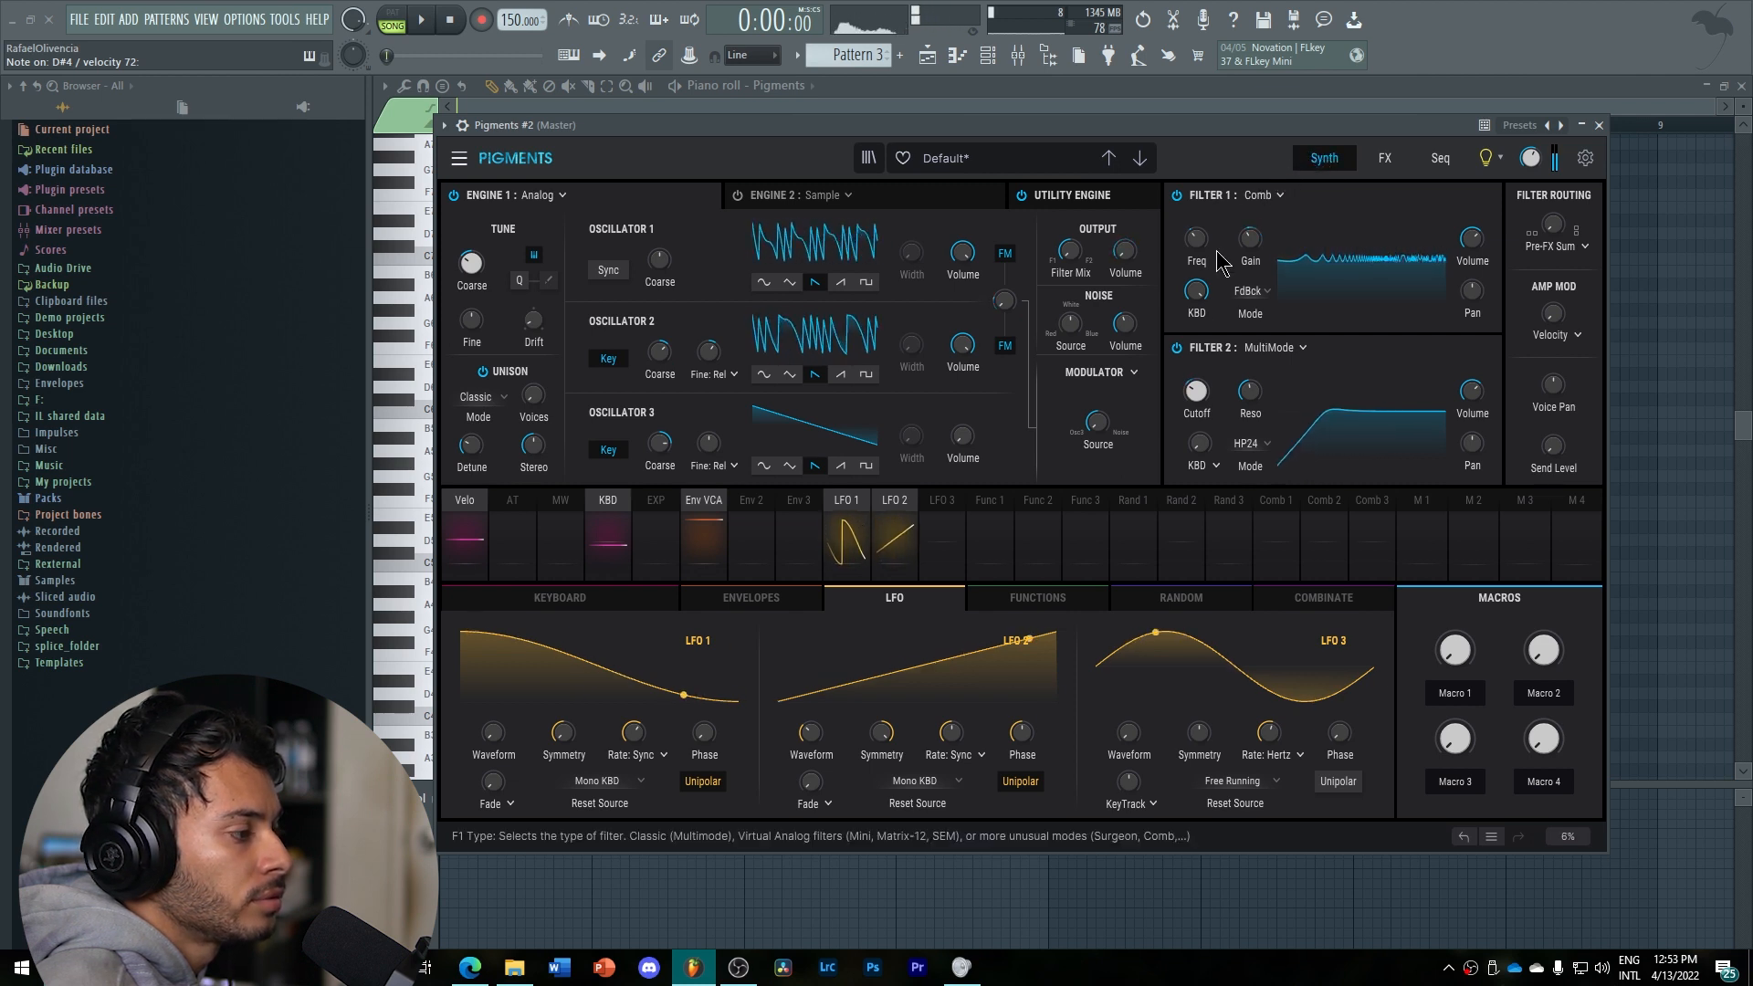
pyautogui.moveTo(633, 732); pyautogui.dragTo(634, 729)
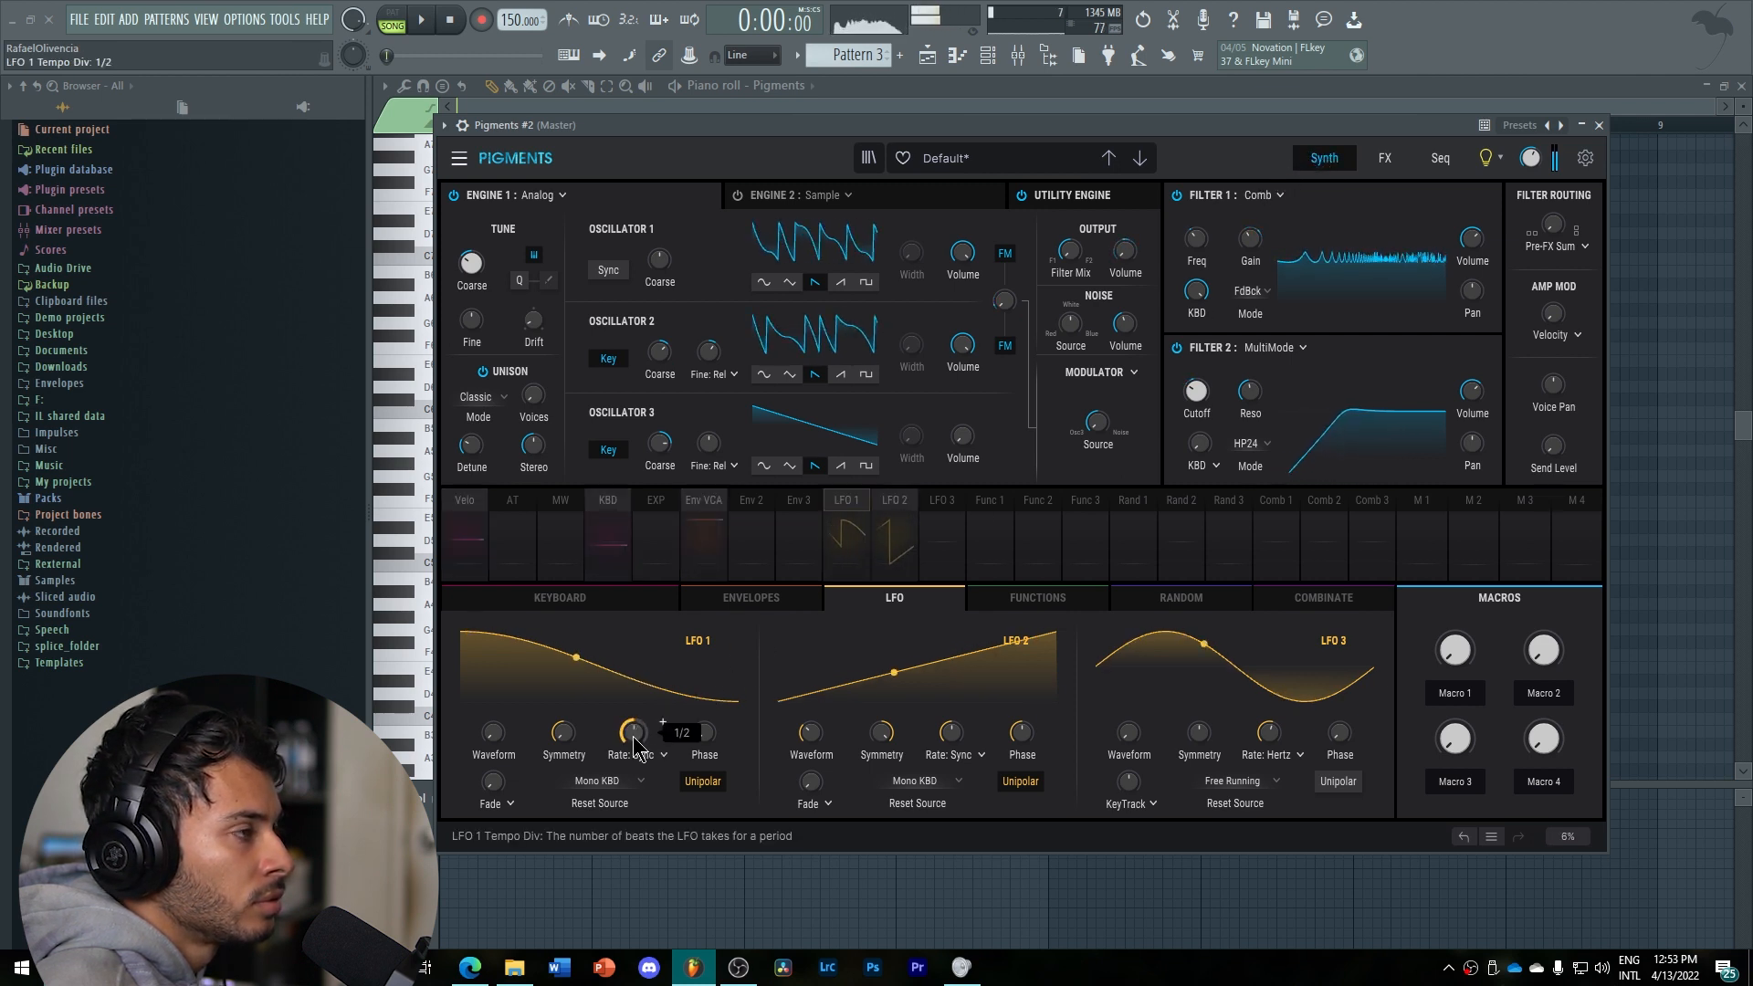
pyautogui.scroll(2, 663, 722)
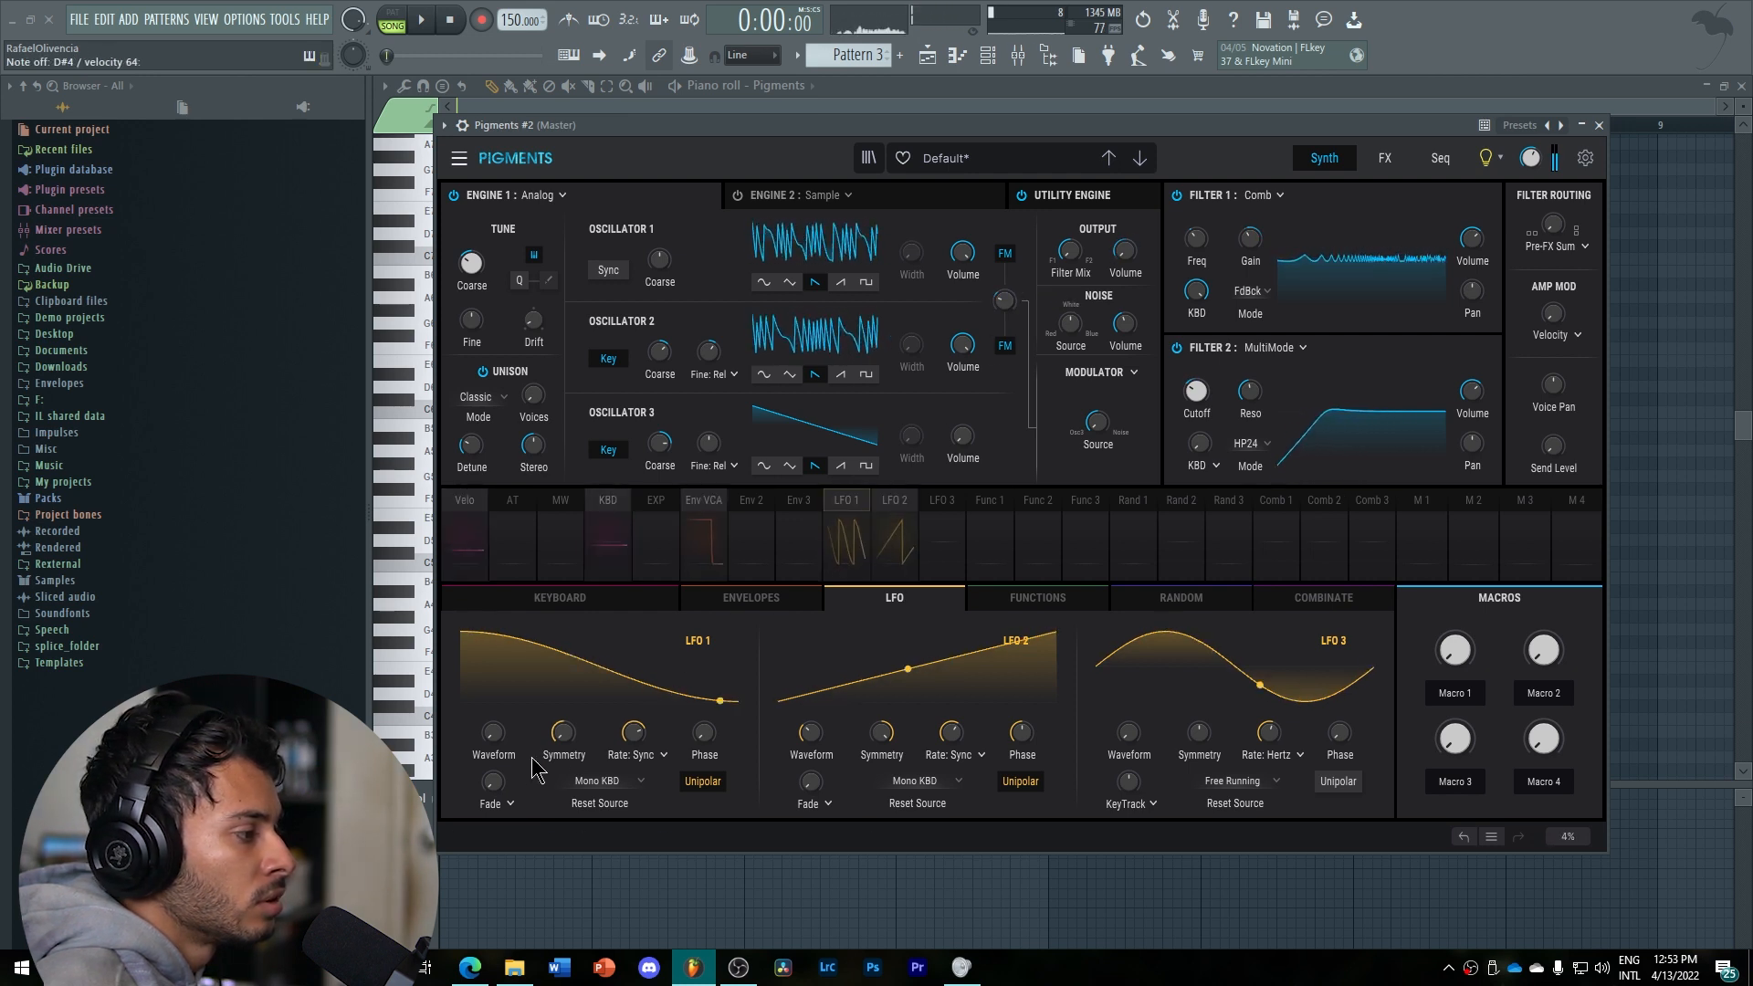
# Reshape LFO 1 into a triangle waveform with its symmetry giving a short rise and a long fall.
pyautogui.moveTo(563, 732); pyautogui.dragTo(564, 677)
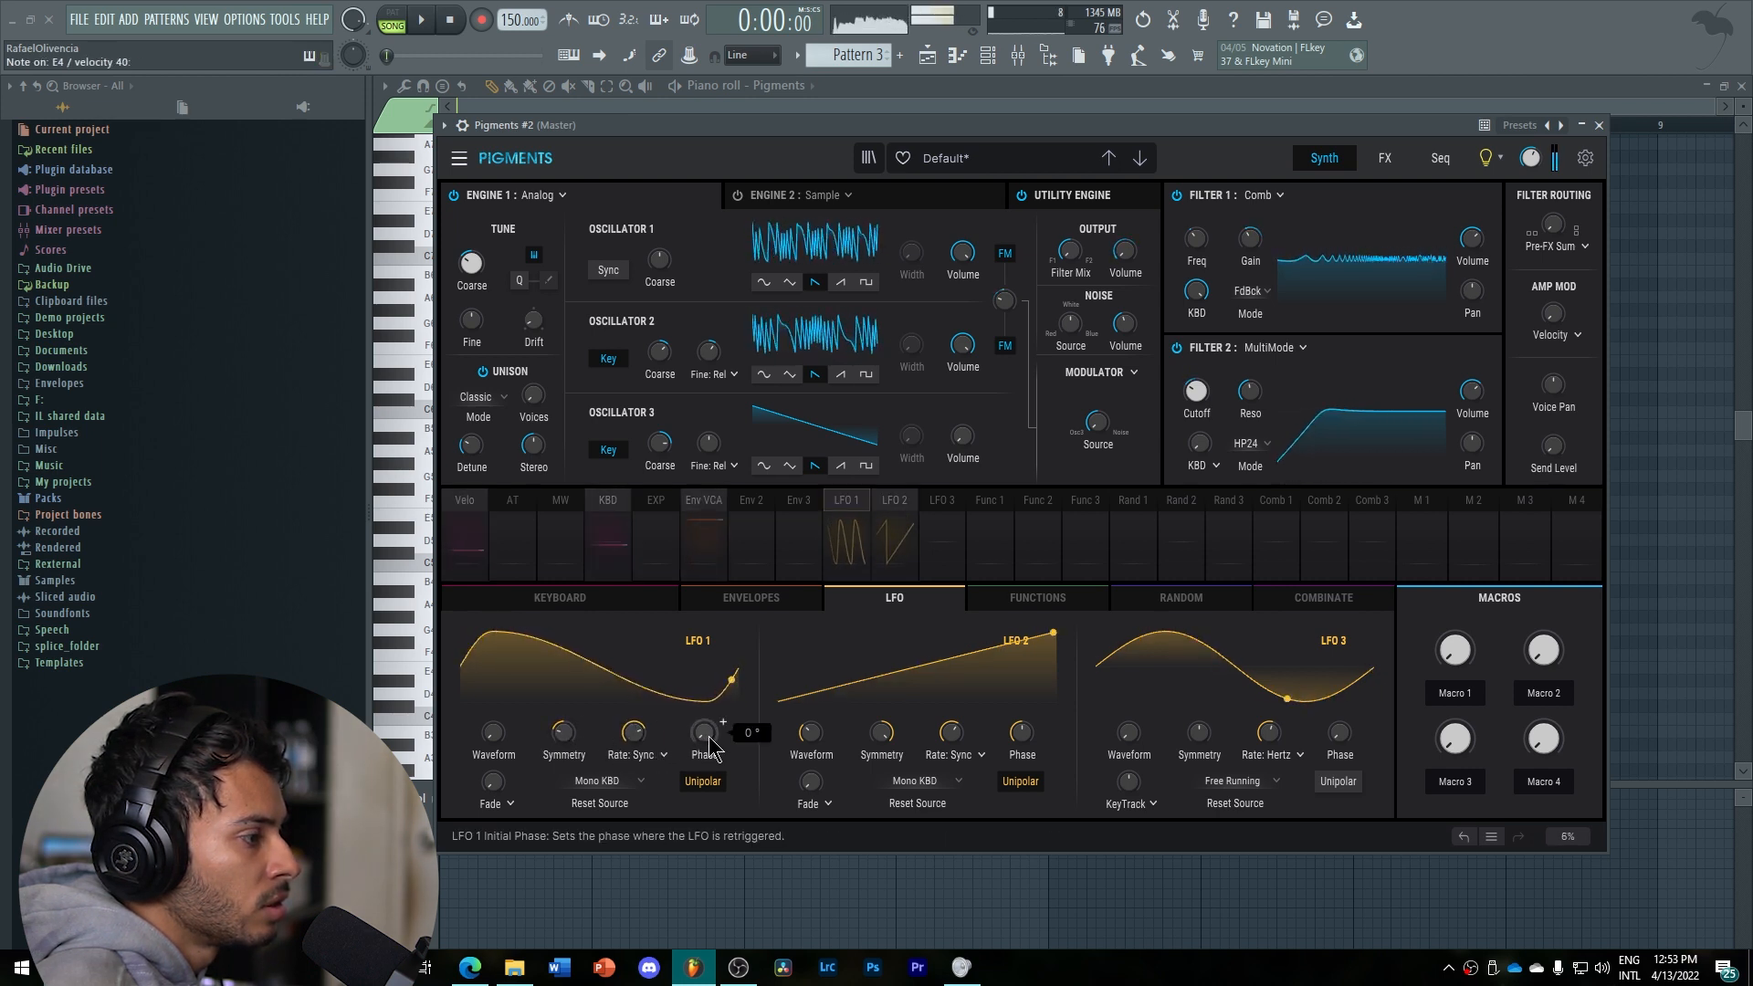
pyautogui.moveTo(703, 733)
pyautogui.mouseDown()
pyautogui.moveTo(703, 712)
pyautogui.moveTo(703, 733)
pyautogui.mouseUp()
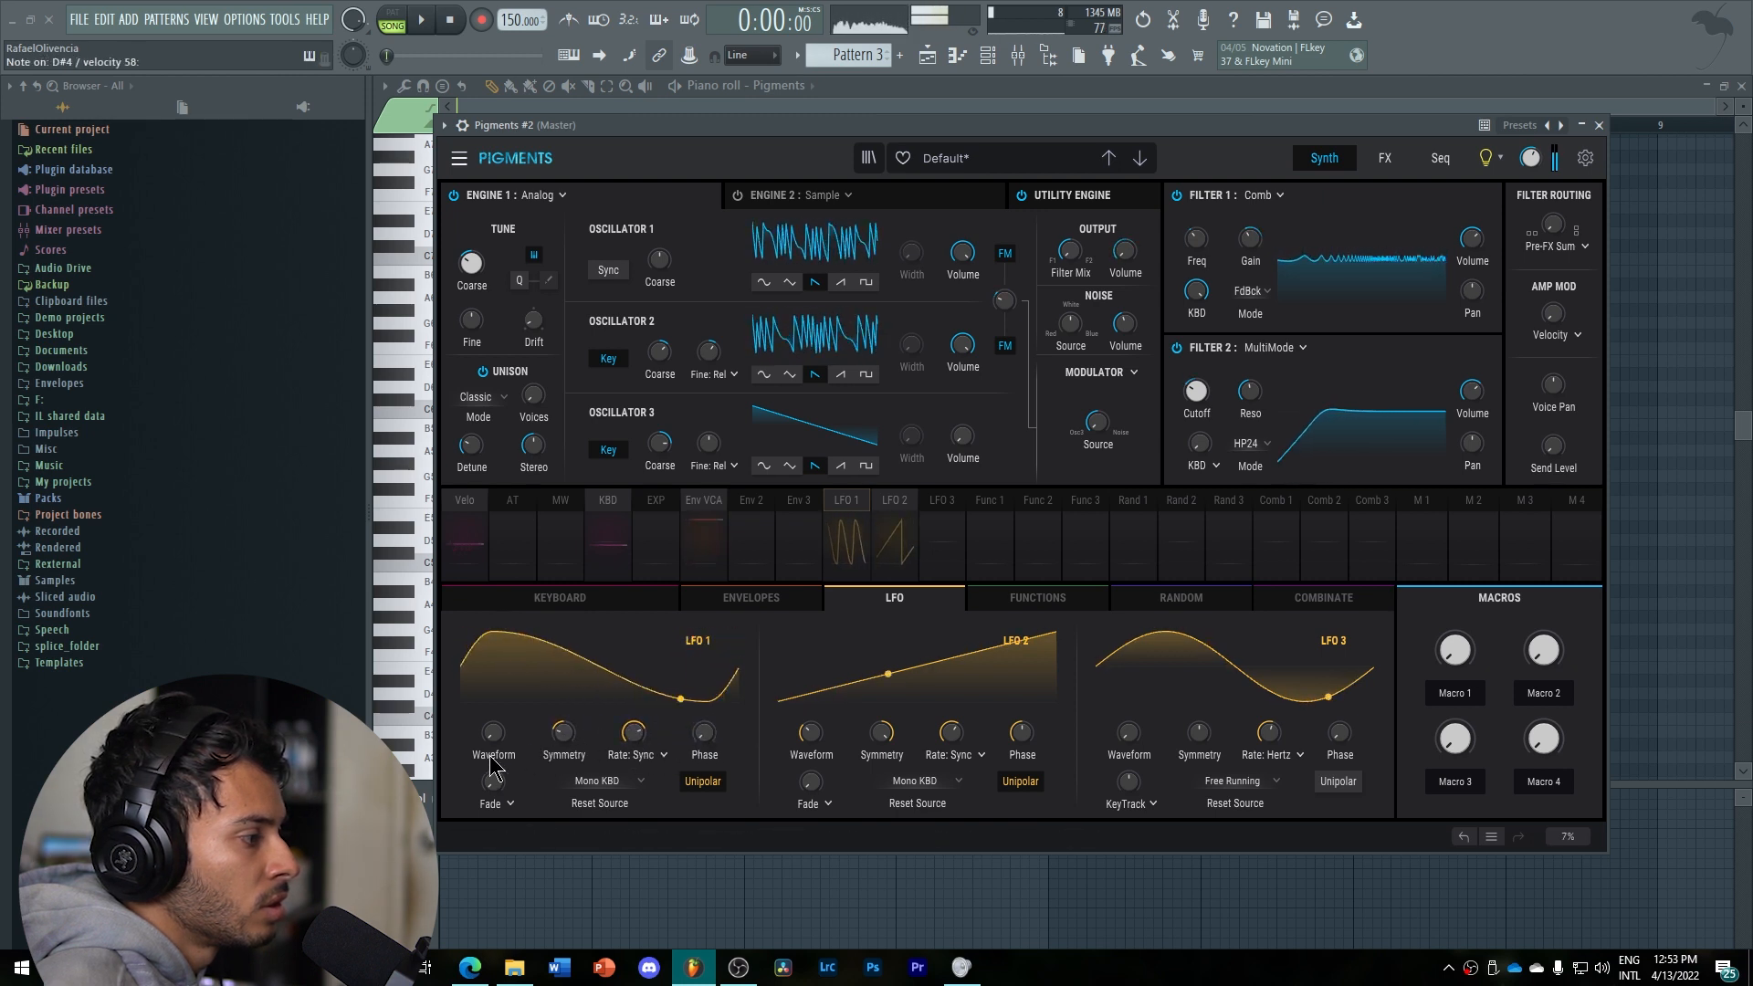
pyautogui.moveTo(493, 732); pyautogui.dragTo(563, 741)
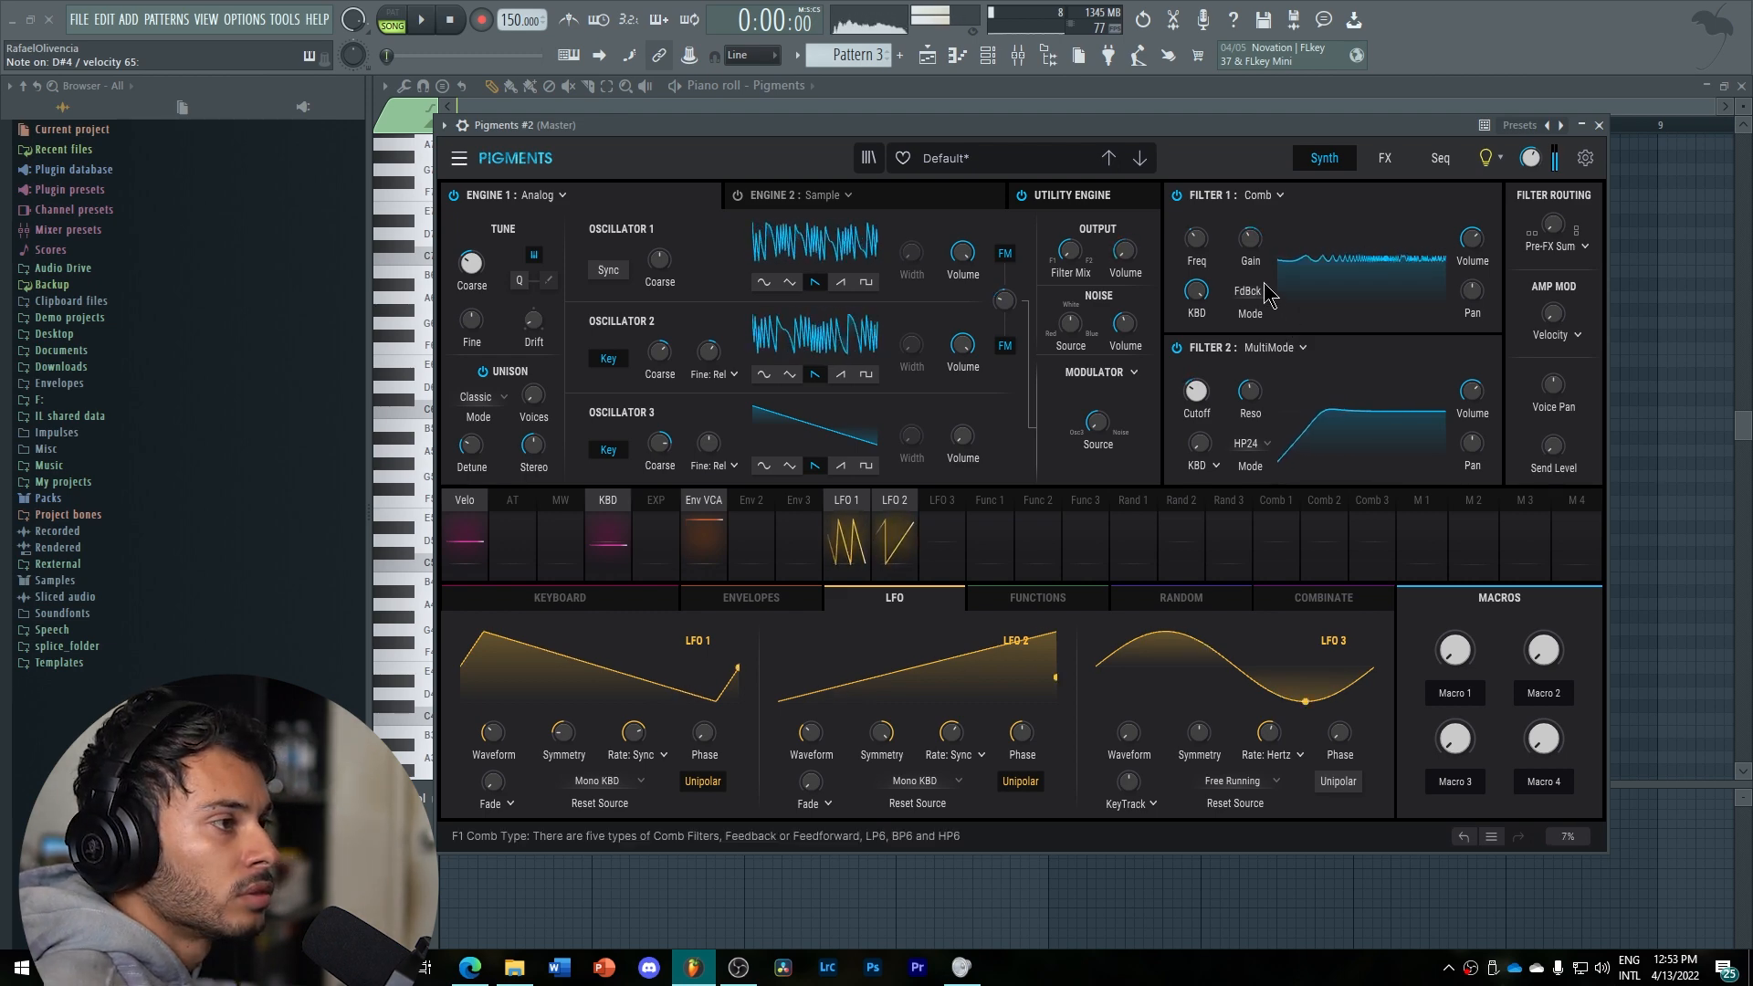
# Set Filter 1's comb frequency to 76.2 Hz.
pyautogui.moveTo(1201, 246)
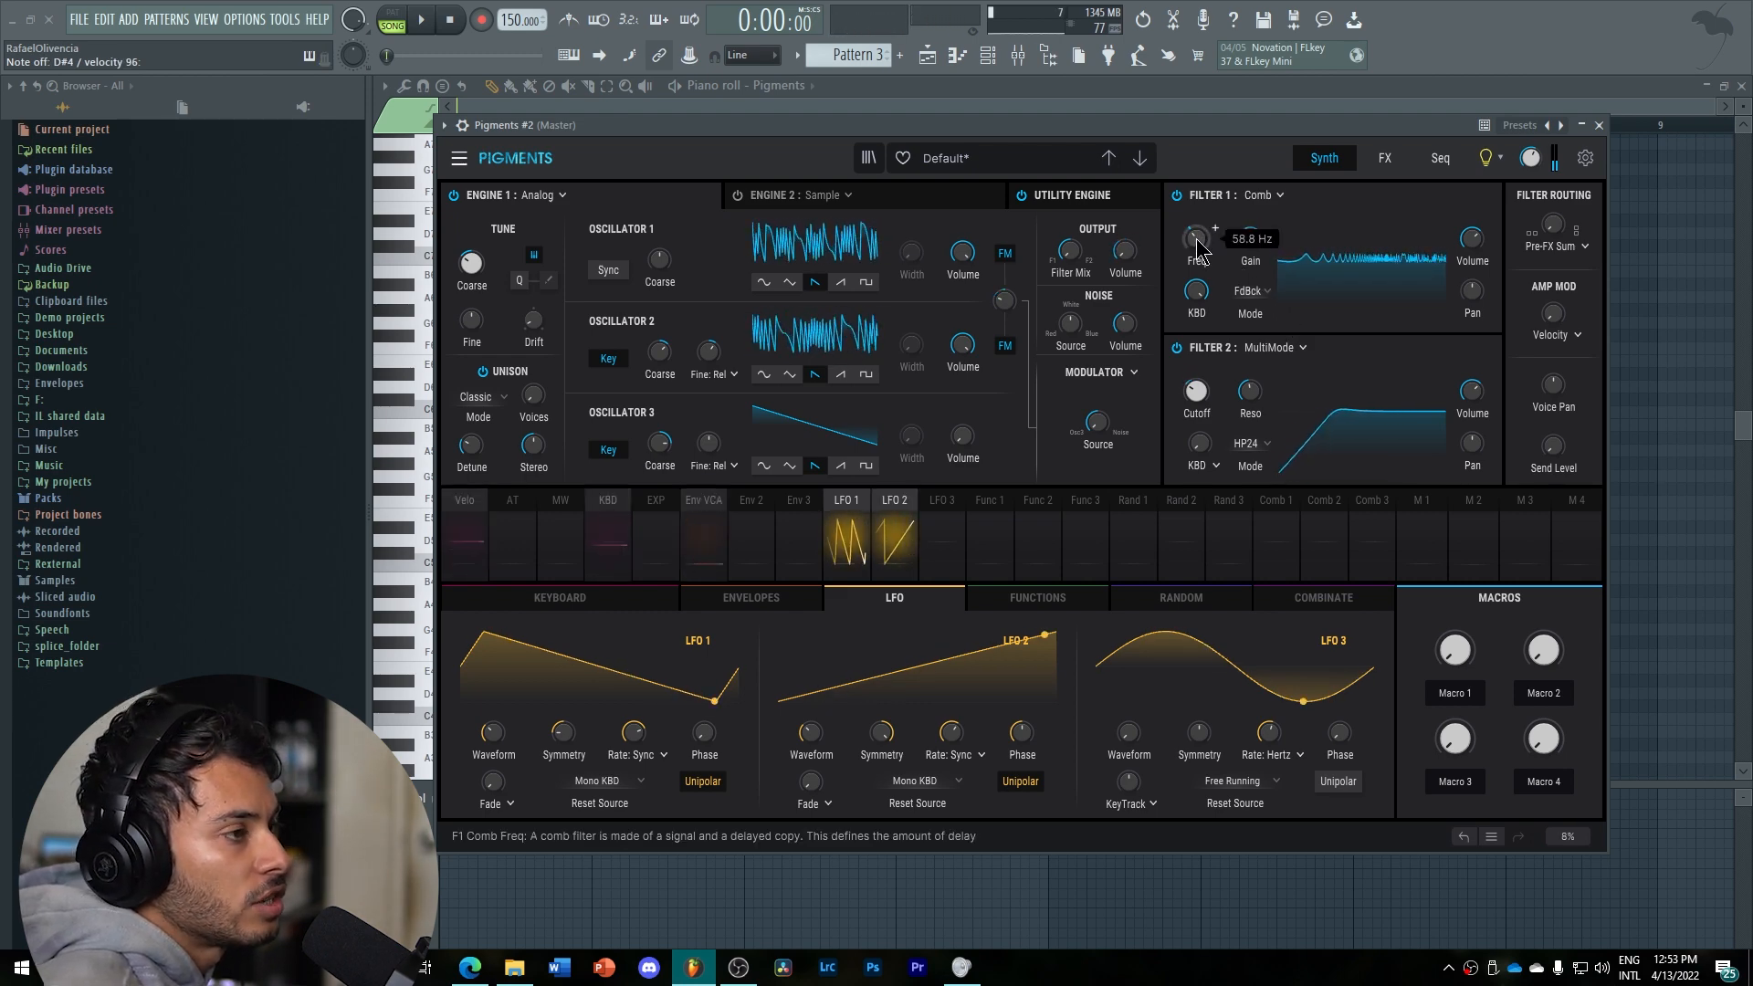
pyautogui.click(1209, 240)
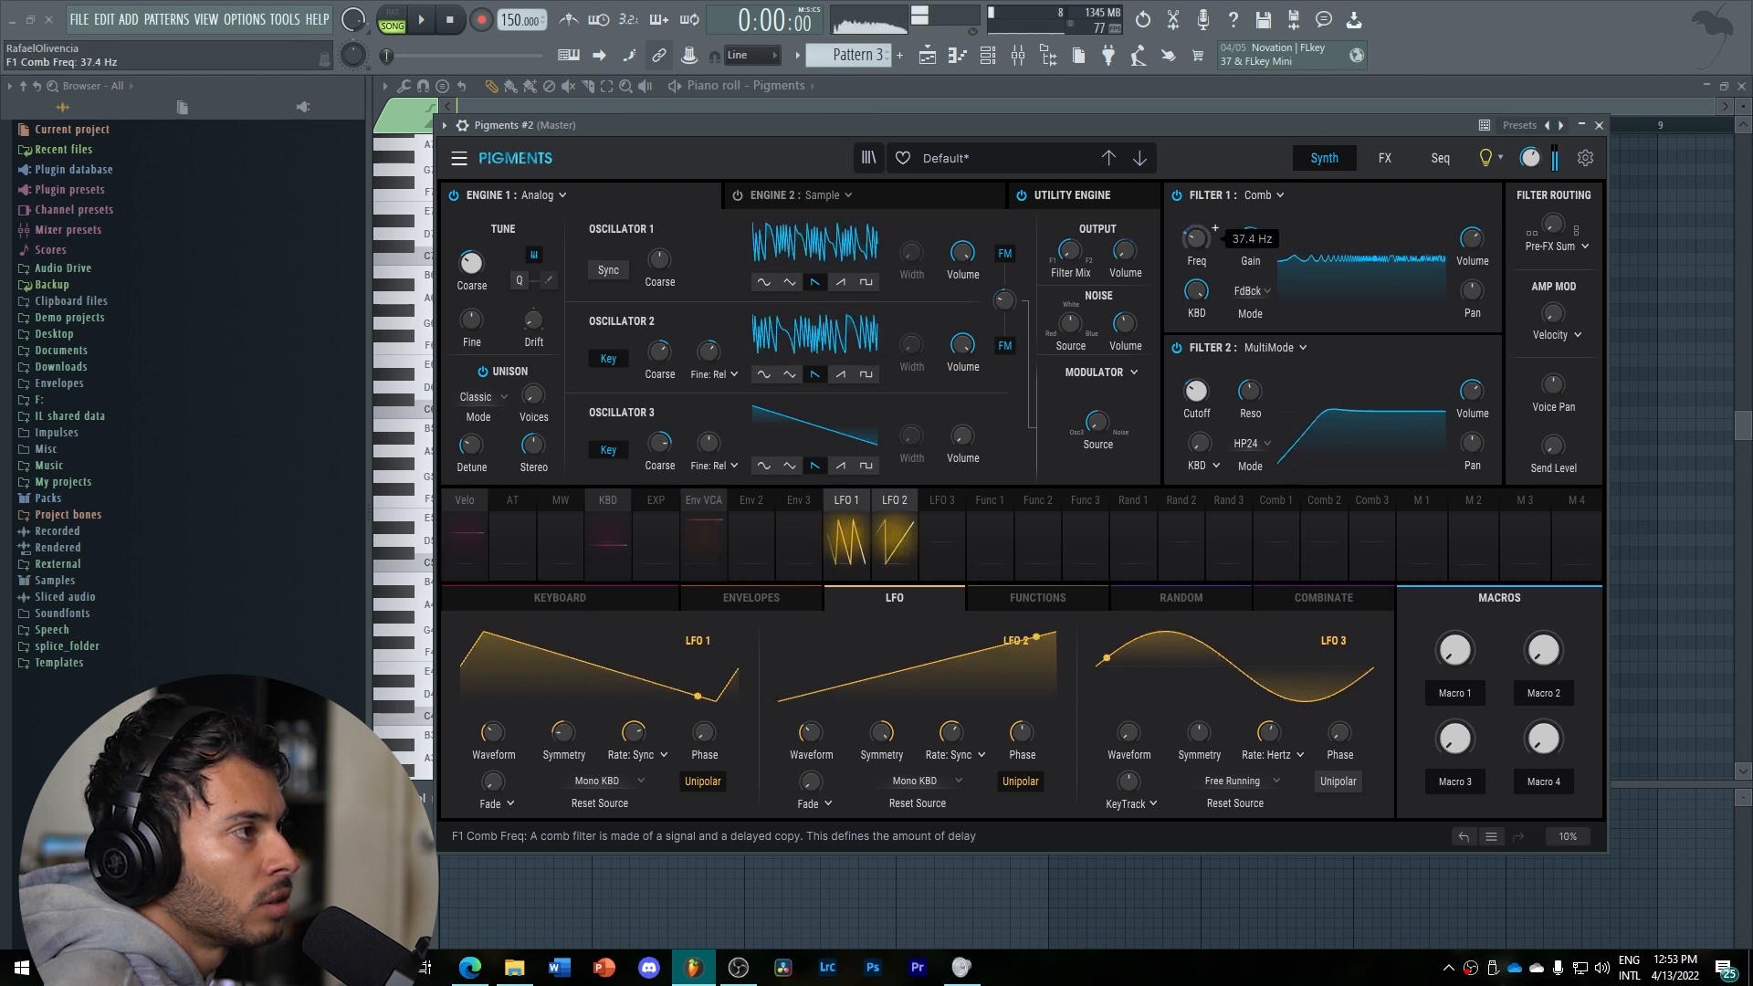
pyautogui.moveTo(1209, 239); pyautogui.dragTo(1209, 228)
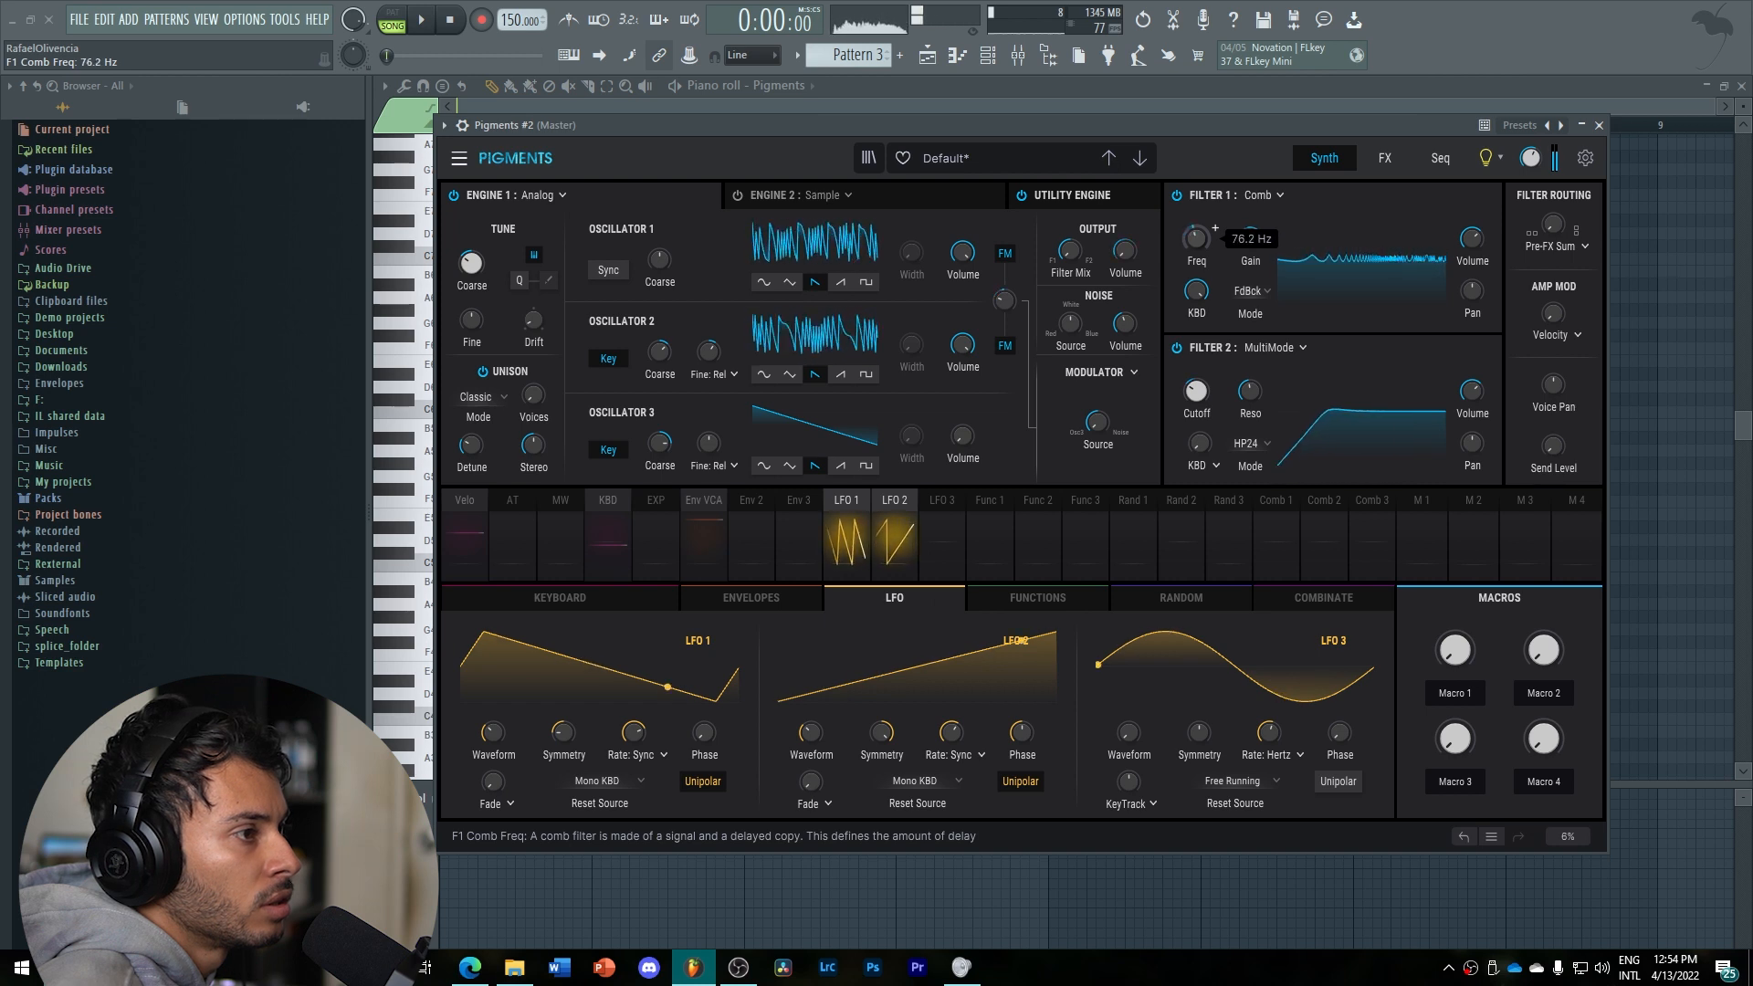